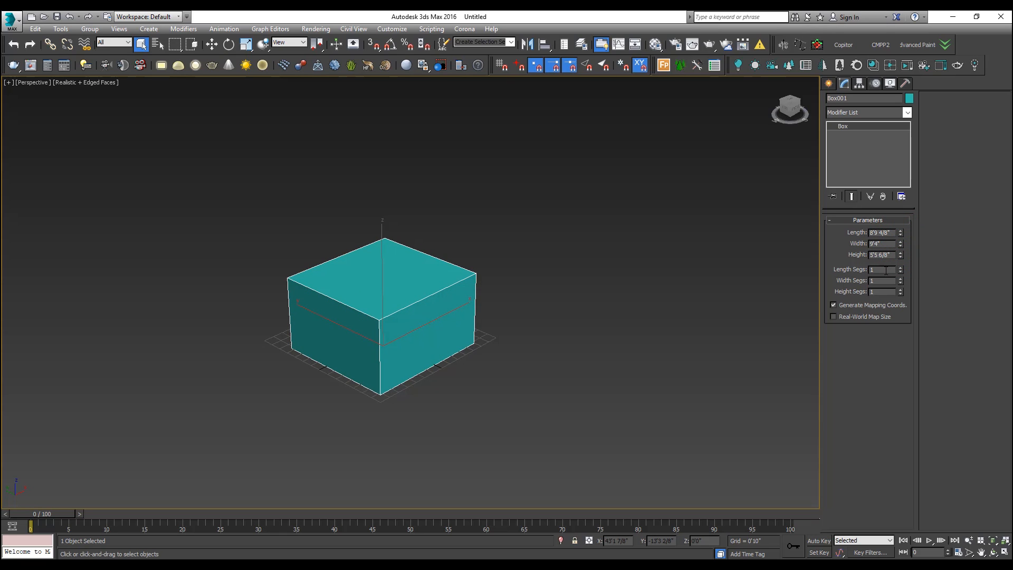
Try 33 length segments on the box, and undo that along with the last height change
{"action": "left_click_drag", "start_coordinate": [901, 269], "coordinate": [901, 275]}
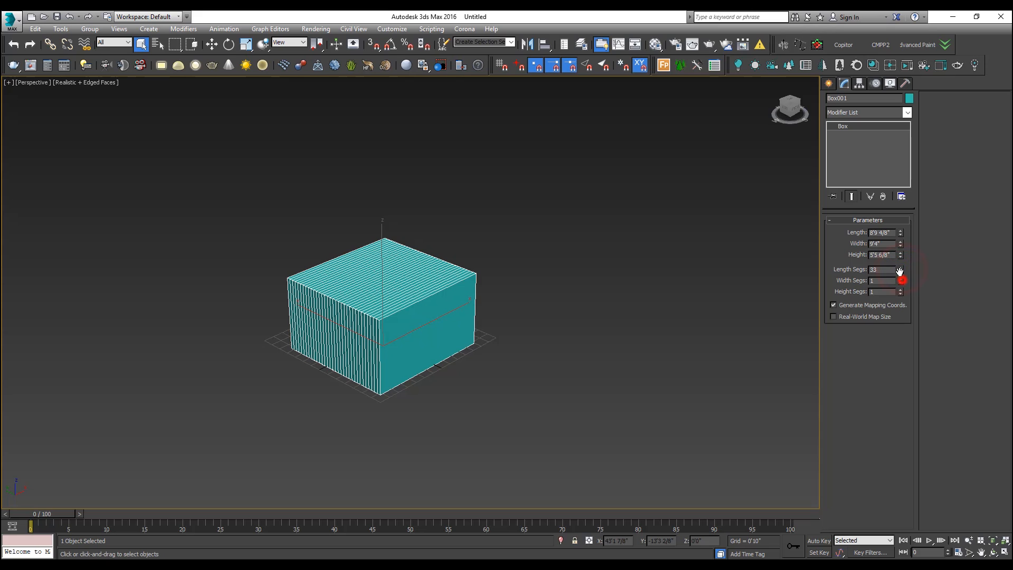
{"action": "key", "text": "ctrl+z"}
{"action": "key", "text": "ctrl+z"}
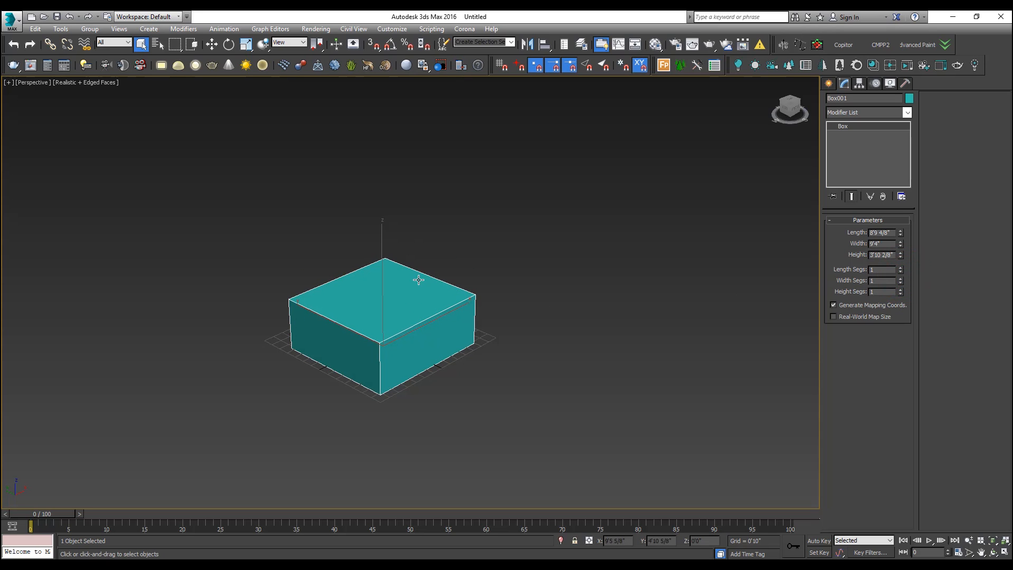
Frame the box, hide the viewport grid and convert the box to an Editable Poly
{"action": "key", "text": "z"}
{"action": "key", "text": "g"}
{"action": "middle_click_drag", "start_coordinate": [434, 303], "coordinate": [434, 296], "text": "alt"}
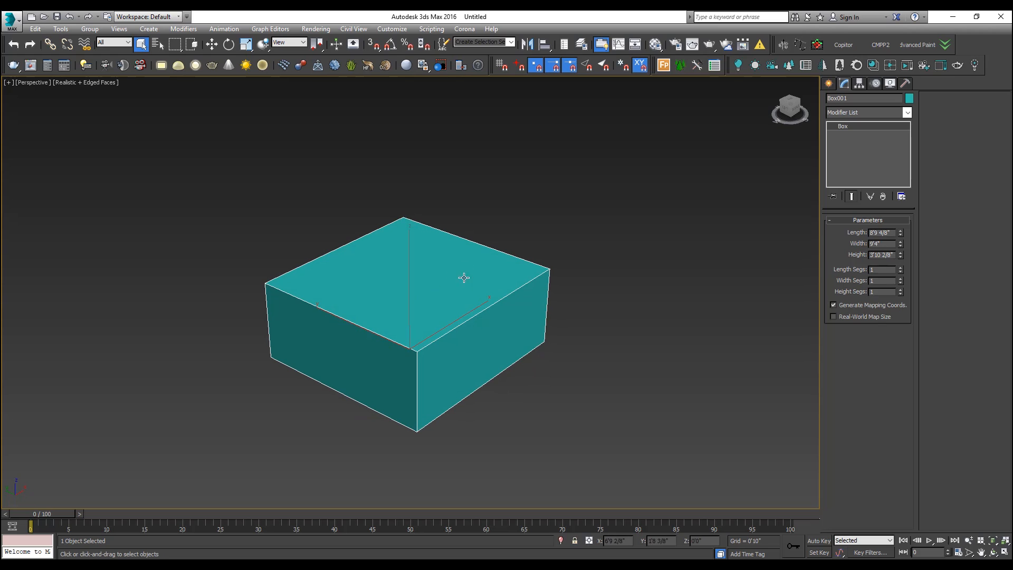
{"action": "right_click", "coordinate": [468, 251]}
{"action": "mouse_move", "coordinate": [531, 366]}
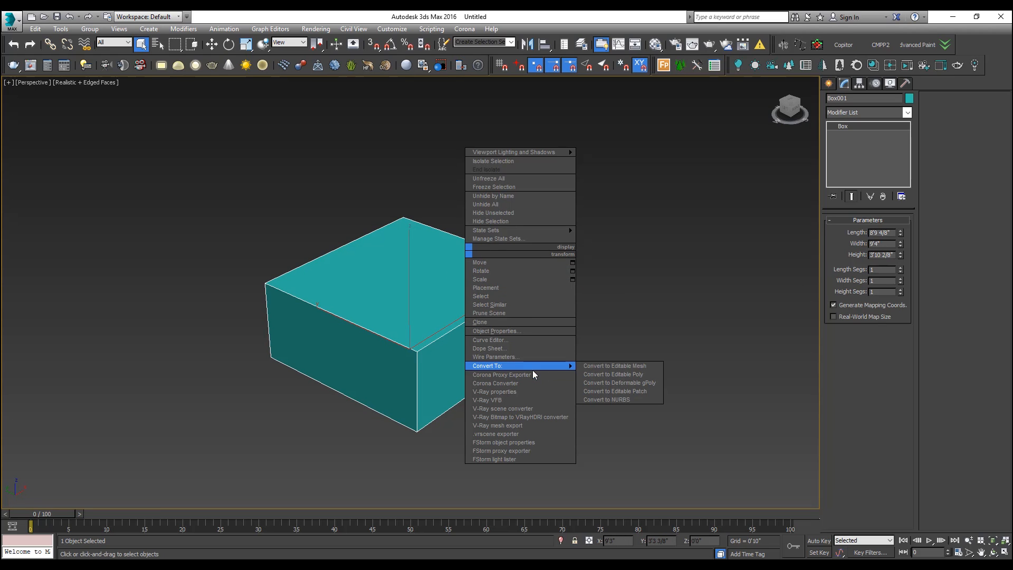
{"action": "left_click", "coordinate": [622, 375]}
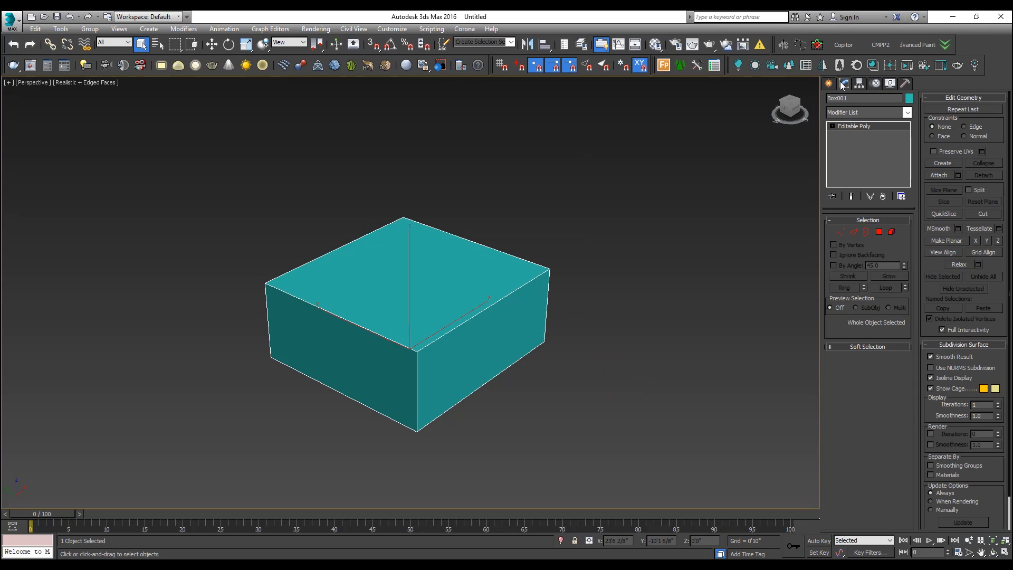
Collapse the Edit Geometry rollout and switch the box to Vertex sub-object level
{"action": "left_click", "coordinate": [939, 98]}
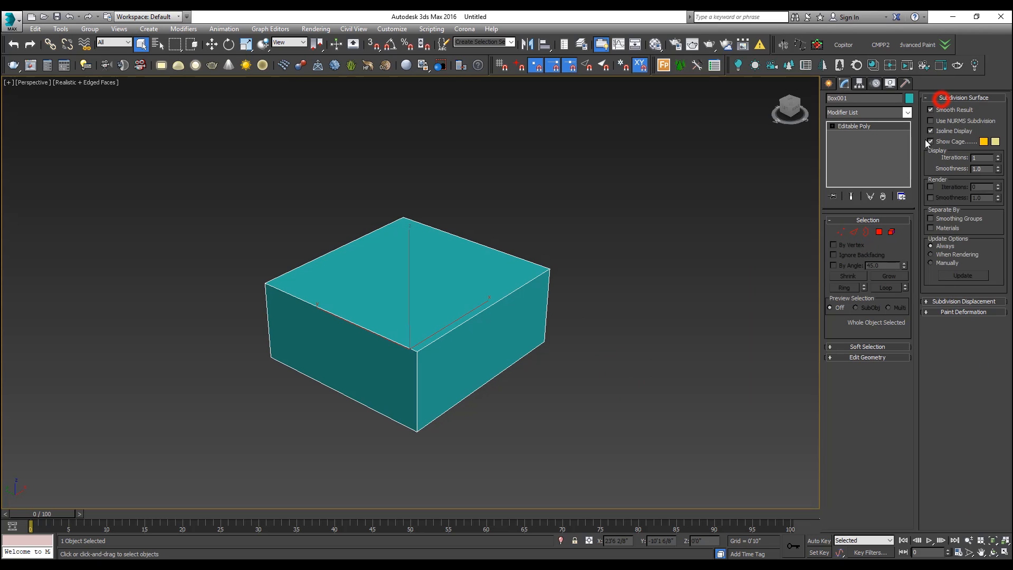
{"action": "left_click", "coordinate": [870, 220]}
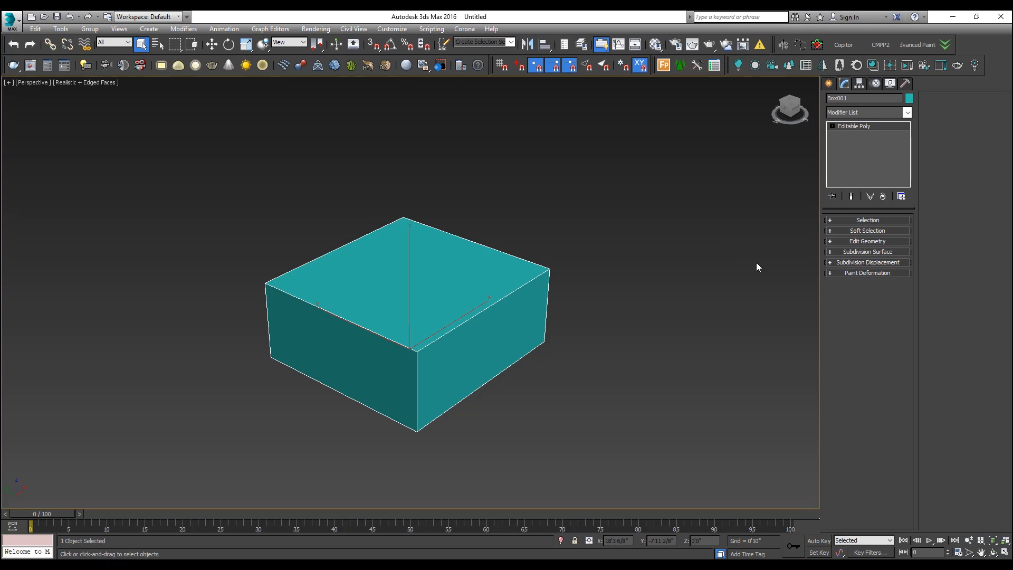
{"action": "left_click", "coordinate": [872, 220]}
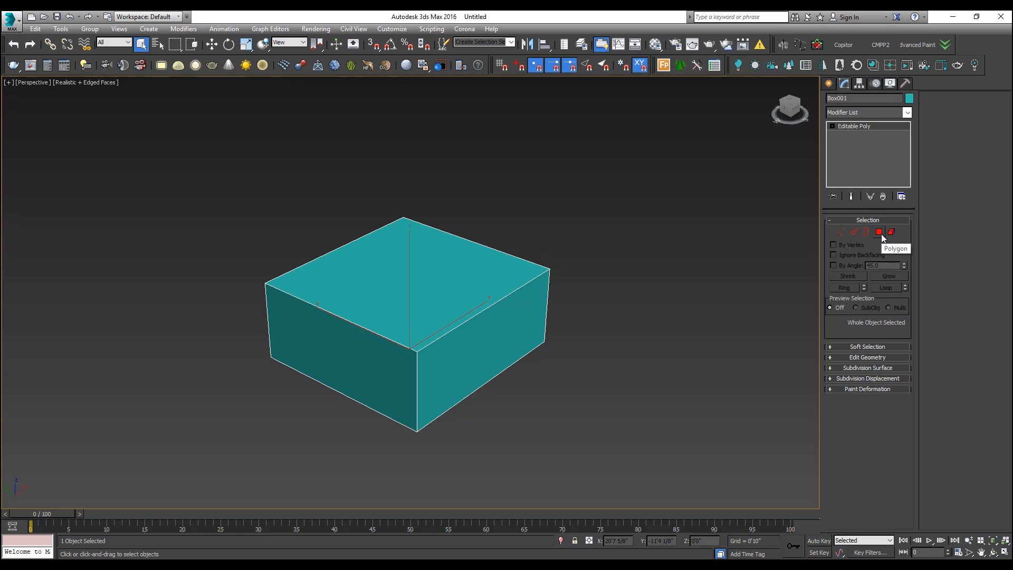
{"action": "left_click", "coordinate": [840, 232]}
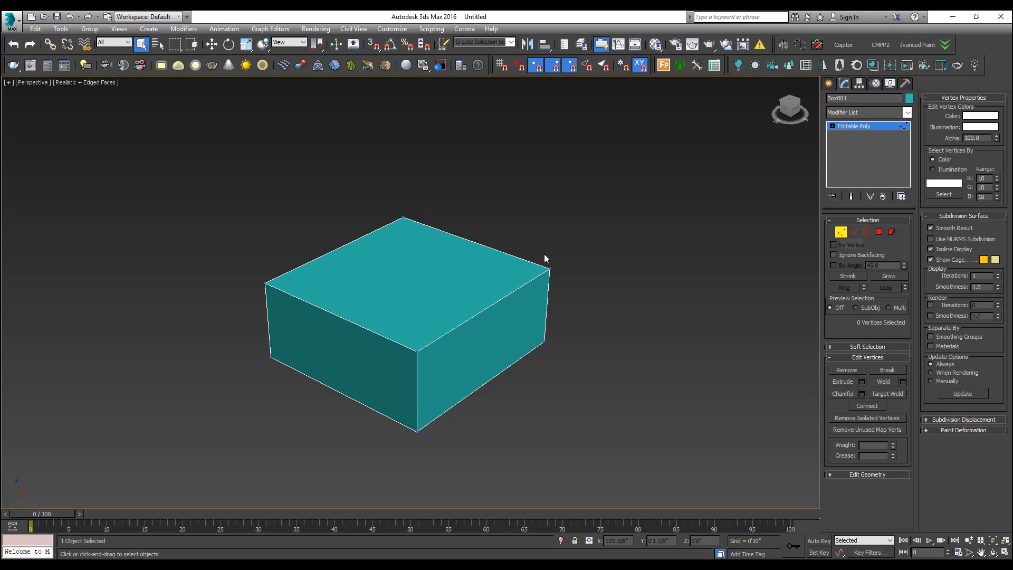
{"action": "scroll", "coordinate": [550, 269], "scroll_direction": "up", "scroll_amount": 5}
{"action": "scroll", "coordinate": [548, 267], "scroll_direction": "up", "scroll_amount": 1}
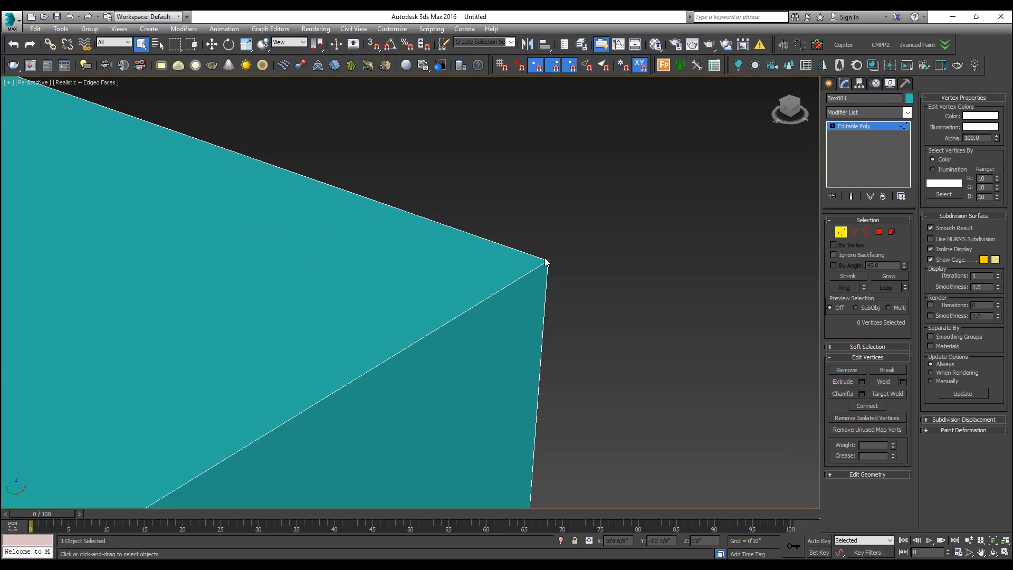
{"action": "key", "text": "z"}
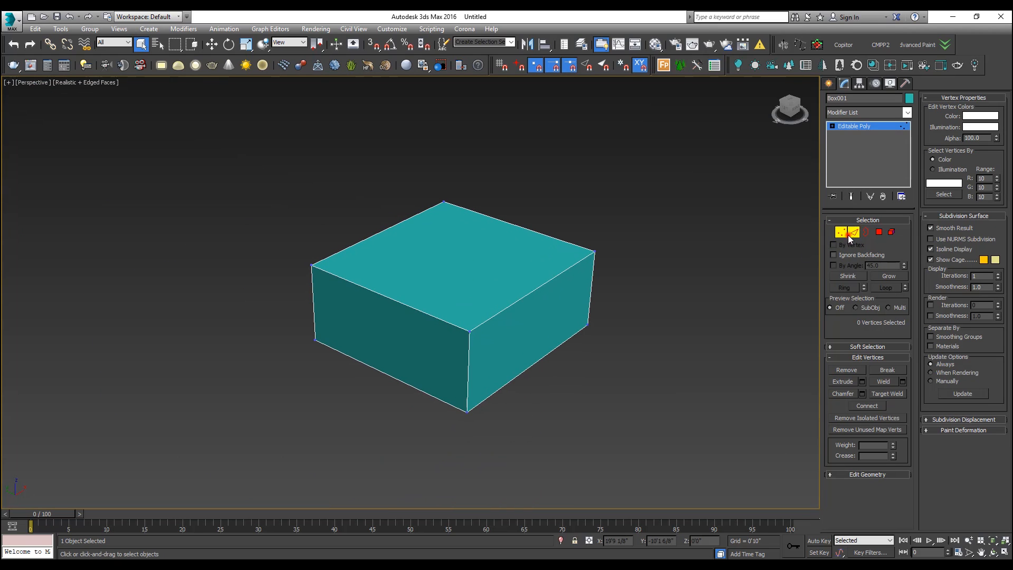
{"action": "left_click", "coordinate": [848, 235]}
{"action": "left_click", "coordinate": [841, 234]}
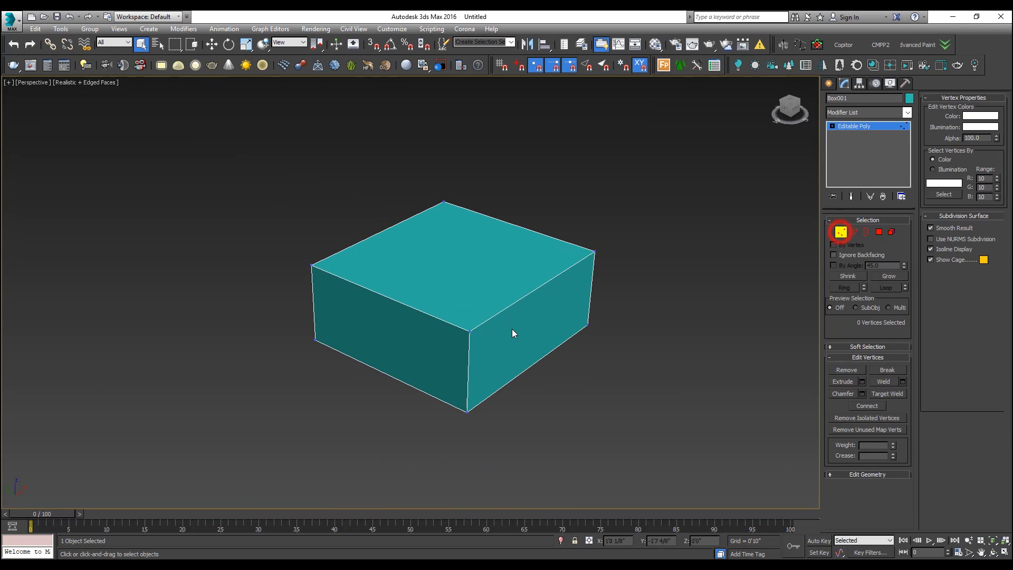
{"action": "left_click", "coordinate": [841, 233]}
{"action": "left_click", "coordinate": [838, 235]}
Select several corner vertices of the box one by one in wireframe display, and restore the shaded display
{"action": "scroll", "coordinate": [474, 331], "scroll_direction": "up", "scroll_amount": 5}
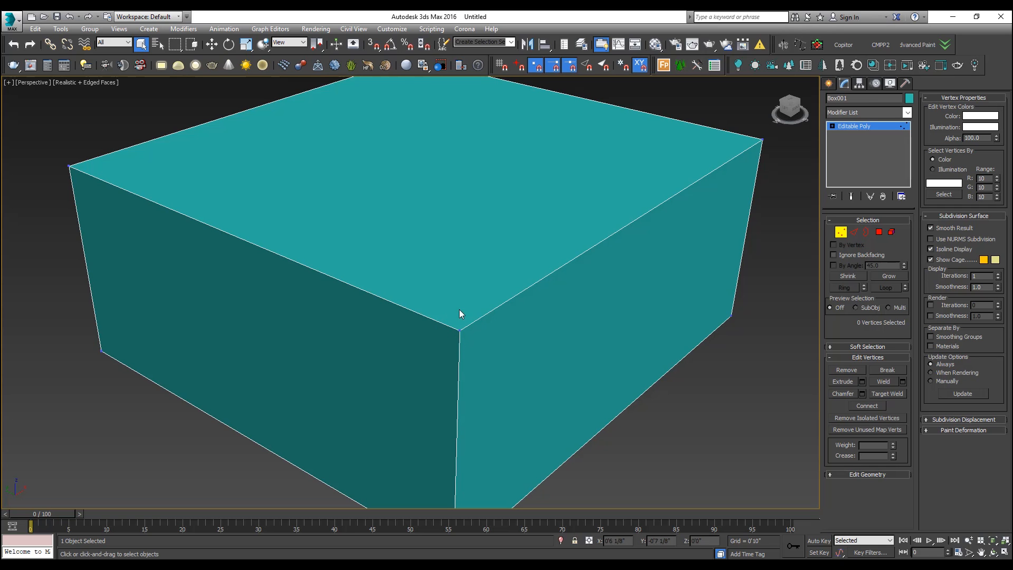
{"action": "middle_click_drag", "start_coordinate": [453, 340], "coordinate": [508, 353], "text": "alt"}
{"action": "key", "text": "F3"}
{"action": "left_click", "coordinate": [499, 333]}
{"action": "middle_click_drag", "start_coordinate": [539, 293], "coordinate": [362, 281]}
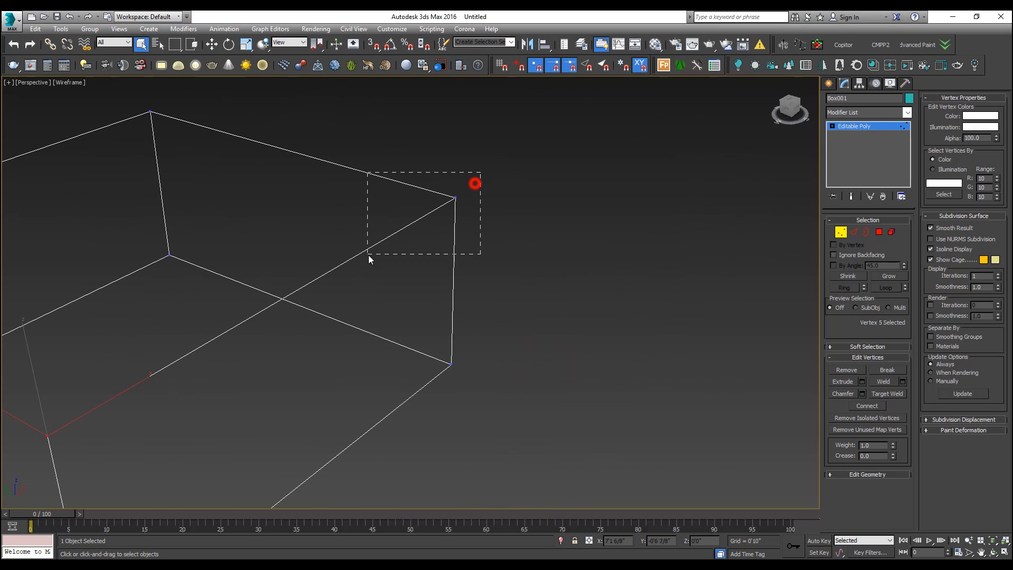
{"action": "left_click_drag", "start_coordinate": [369, 256], "coordinate": [365, 258]}
{"action": "left_click_drag", "start_coordinate": [514, 309], "coordinate": [407, 401]}
{"action": "middle_click_drag", "start_coordinate": [301, 394], "coordinate": [504, 266]}
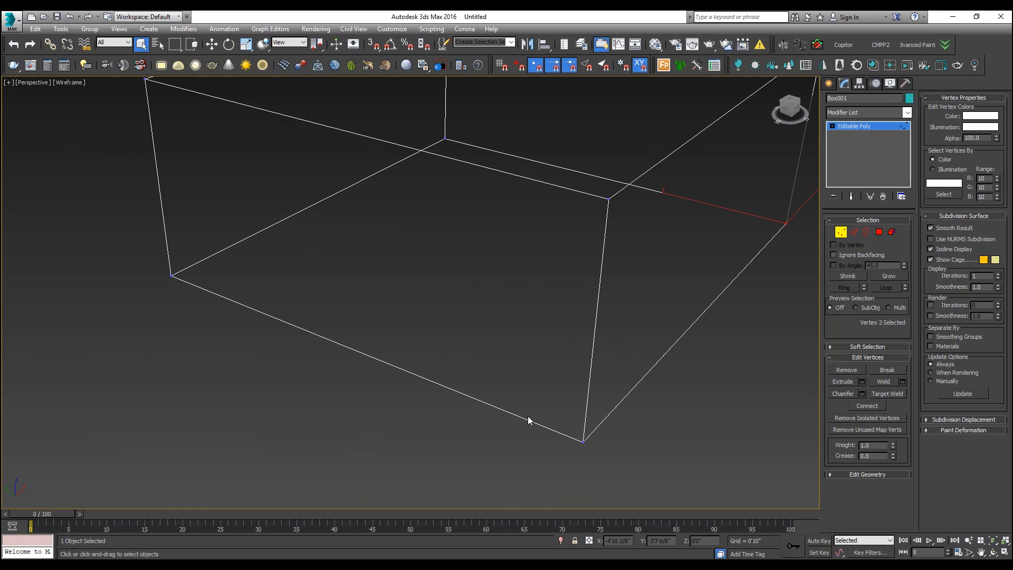
{"action": "left_click_drag", "start_coordinate": [515, 399], "coordinate": [513, 398]}
{"action": "left_click_drag", "start_coordinate": [190, 317], "coordinate": [140, 253]}
{"action": "scroll", "coordinate": [192, 295], "scroll_direction": "down", "scroll_amount": 4}
{"action": "middle_click_drag", "start_coordinate": [192, 303], "coordinate": [197, 417]}
{"action": "key", "text": "F3"}
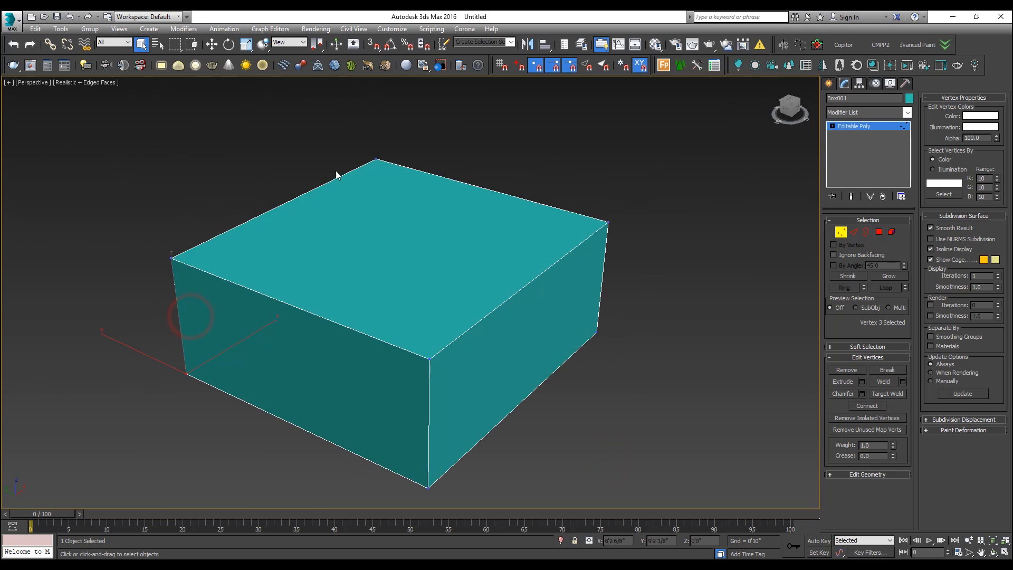
Select one top corner vertex of the box and try moving it away from the box
{"action": "left_click_drag", "start_coordinate": [210, 217], "coordinate": [147, 287]}
{"action": "middle_click_drag", "start_coordinate": [199, 290], "coordinate": [285, 316]}
{"action": "key", "text": "w"}
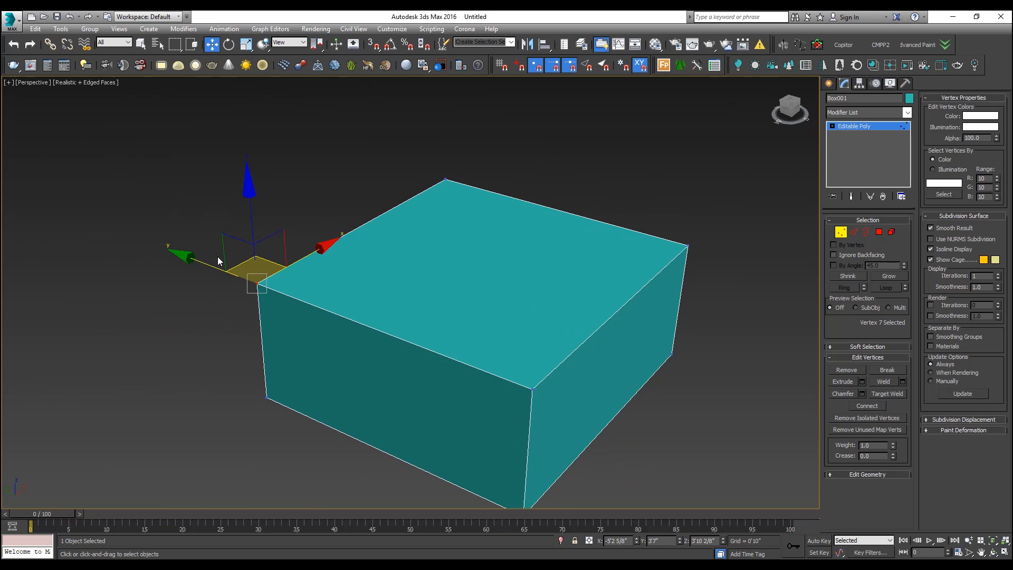
{"action": "left_click_drag", "start_coordinate": [233, 241], "coordinate": [150, 206]}
{"action": "middle_click_drag", "start_coordinate": [155, 216], "coordinate": [276, 251], "text": "alt"}
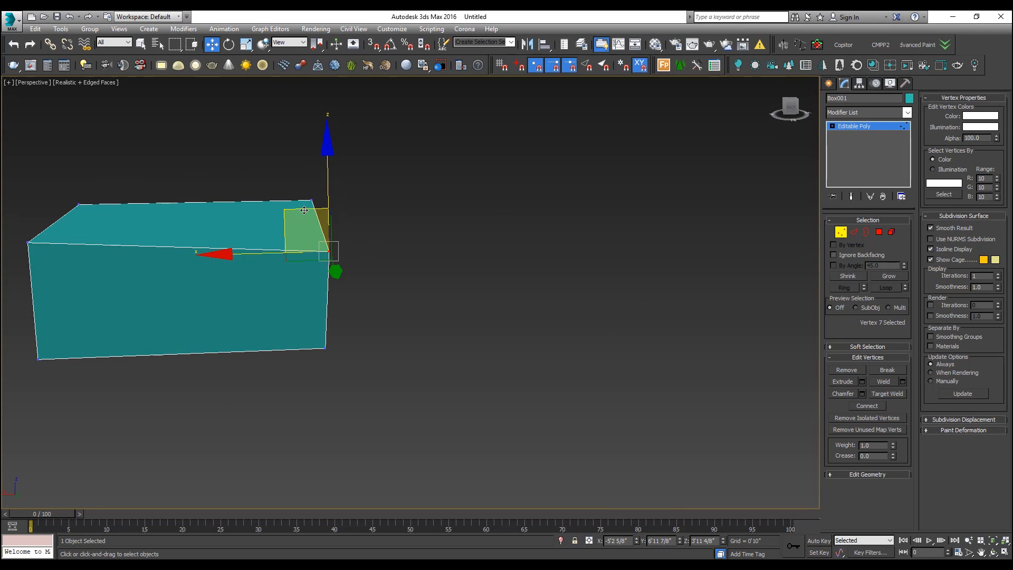
{"action": "middle_click_drag", "start_coordinate": [259, 198], "coordinate": [545, 231], "text": "alt"}
{"action": "left_click_drag", "start_coordinate": [480, 220], "coordinate": [481, 221]}
{"action": "middle_click_drag", "start_coordinate": [524, 211], "coordinate": [489, 181], "text": "alt"}
Try moving two adjacent top vertices together in different directions, and undo the moves
{"action": "left_click_drag", "start_coordinate": [405, 134], "coordinate": [516, 212]}
{"action": "mouse_move", "coordinate": [467, 223]}
{"action": "middle_mouse_down", "text": "alt"}
{"action": "mouse_move", "coordinate": [442, 219]}
{"action": "mouse_move", "coordinate": [476, 221]}
{"action": "middle_mouse_up", "text": "alt"}
{"action": "left_click_drag", "start_coordinate": [435, 146], "coordinate": [464, 175]}
{"action": "right_click", "coordinate": [464, 174]}
{"action": "middle_click_drag", "start_coordinate": [455, 193], "coordinate": [425, 214], "text": "alt"}
{"action": "left_click_drag", "start_coordinate": [451, 169], "coordinate": [336, 186]}
{"action": "middle_click_drag", "start_coordinate": [383, 200], "coordinate": [319, 202], "text": "alt"}
{"action": "key", "text": "ctrl+z"}
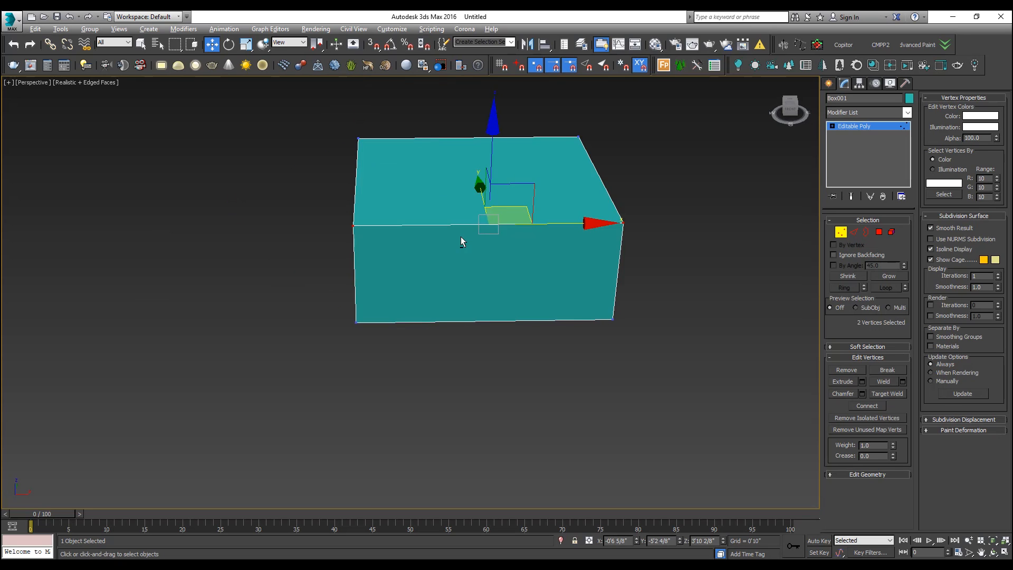
{"action": "middle_click_drag", "start_coordinate": [464, 240], "coordinate": [421, 190], "text": "alt"}
{"action": "left_click_drag", "start_coordinate": [421, 190], "coordinate": [391, 168]}
{"action": "mouse_move", "coordinate": [391, 169]}
{"action": "middle_mouse_down", "text": "alt"}
{"action": "mouse_move", "coordinate": [402, 157]}
{"action": "mouse_move", "coordinate": [375, 157]}
{"action": "middle_mouse_up", "text": "alt"}
{"action": "key", "text": "ctrl+z"}
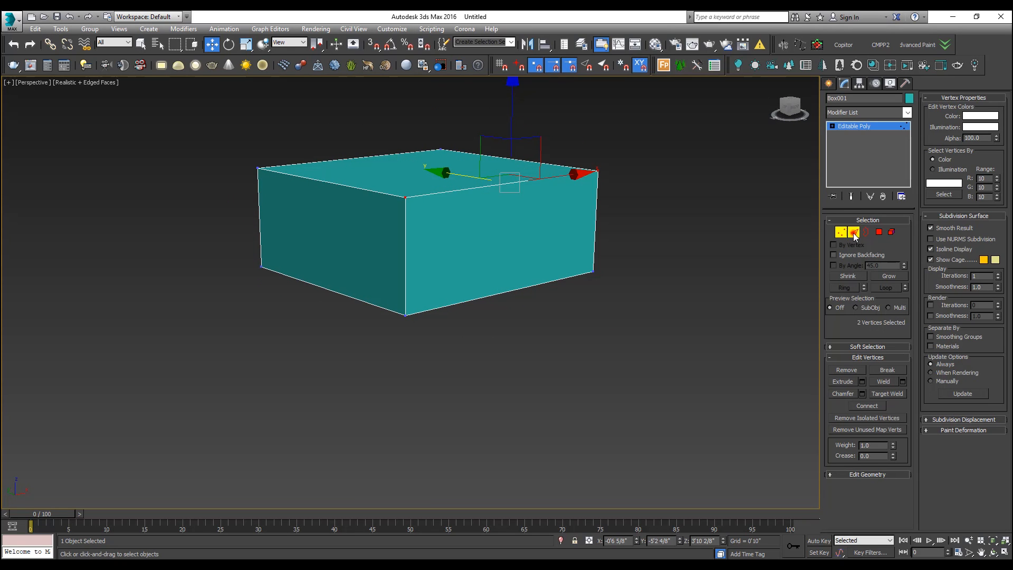
Switch to Edge sub-object level, try moving one top edge of the box, and cancel the move
{"action": "left_click", "coordinate": [853, 233]}
{"action": "middle_click_drag", "start_coordinate": [469, 200], "coordinate": [503, 224], "text": "alt"}
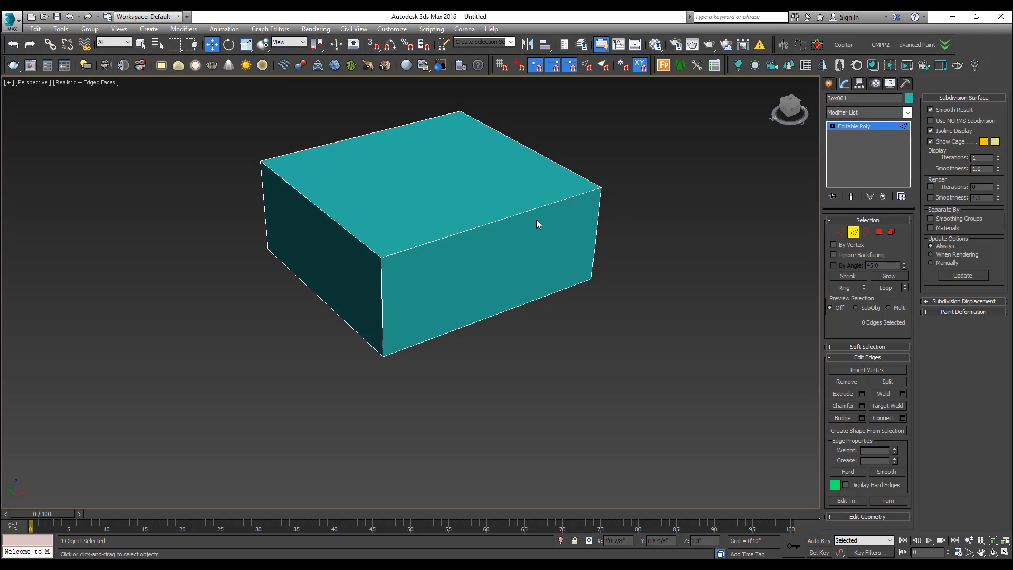
{"action": "left_click", "coordinate": [455, 240]}
{"action": "middle_click_drag", "start_coordinate": [455, 239], "coordinate": [479, 243], "text": "alt"}
{"action": "left_click_drag", "start_coordinate": [500, 165], "coordinate": [306, 199]}
{"action": "right_click", "coordinate": [490, 178]}
{"action": "right_click", "coordinate": [306, 199]}
Select the three edges meeting at the near top corner, try moving them down, and undo the move
{"action": "left_click", "coordinate": [342, 228]}
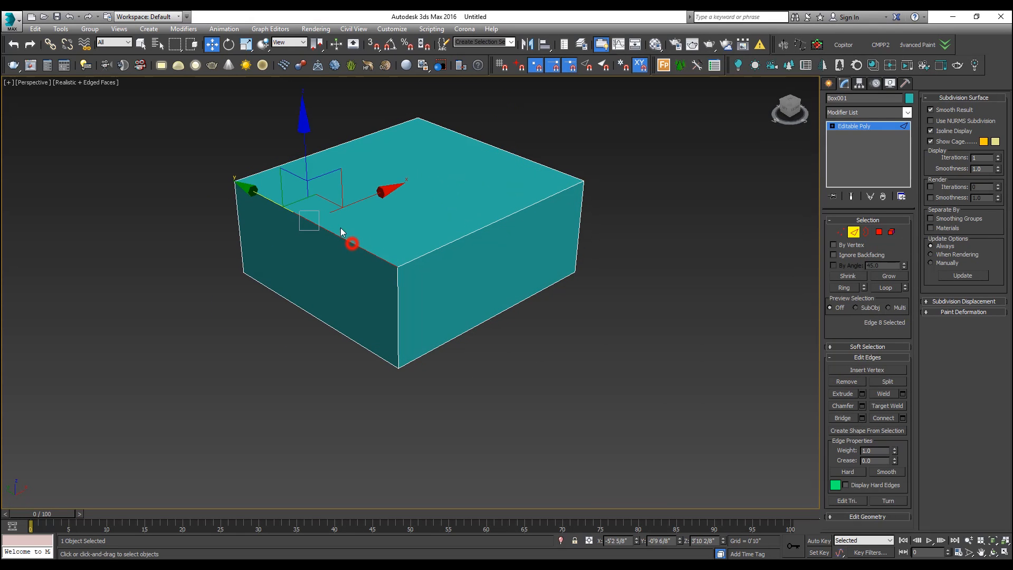
{"action": "left_click", "coordinate": [427, 256], "text": "ctrl"}
{"action": "left_click", "coordinate": [396, 294], "text": "ctrl"}
{"action": "left_click_drag", "start_coordinate": [385, 234], "coordinate": [384, 280]}
{"action": "key", "text": "ctrl+z"}
{"action": "middle_click_drag", "start_coordinate": [388, 273], "coordinate": [364, 297], "text": "alt"}
Switch to Polygon sub-object level and select one side face of the box
{"action": "left_click", "coordinate": [868, 231]}
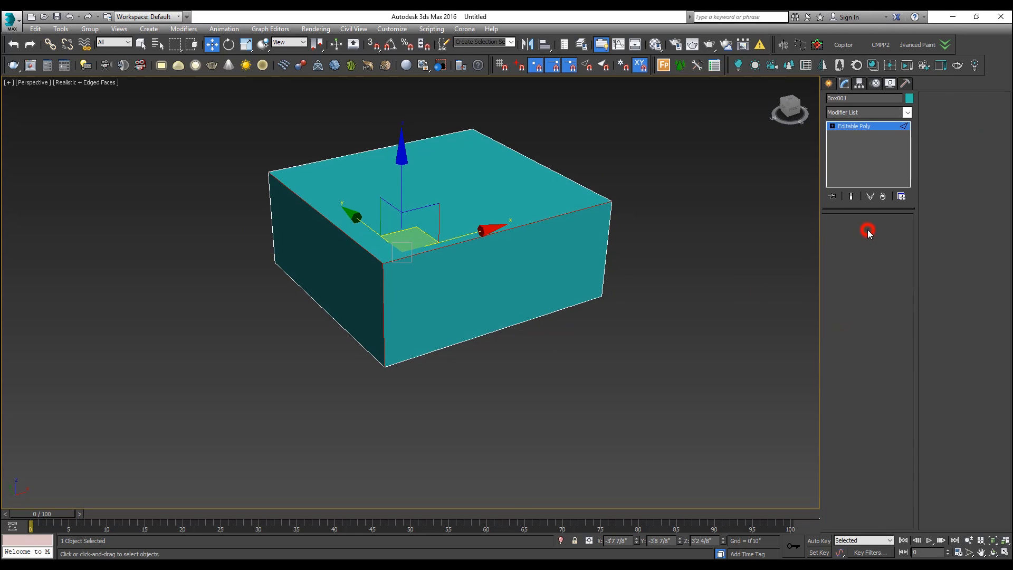
{"action": "left_click", "coordinate": [868, 232]}
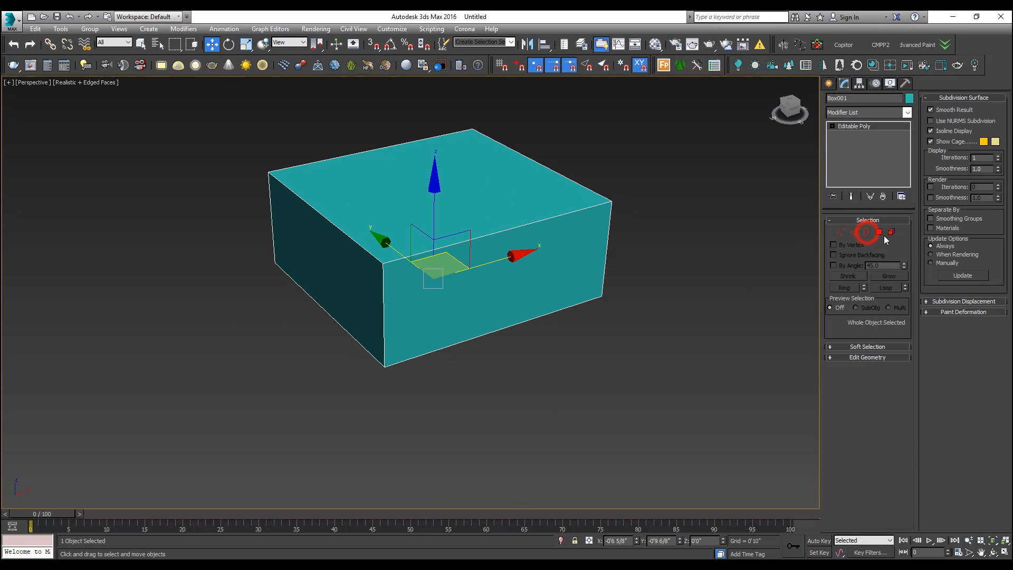
{"action": "left_click", "coordinate": [879, 232]}
{"action": "middle_click_drag", "start_coordinate": [567, 289], "coordinate": [511, 278], "text": "alt"}
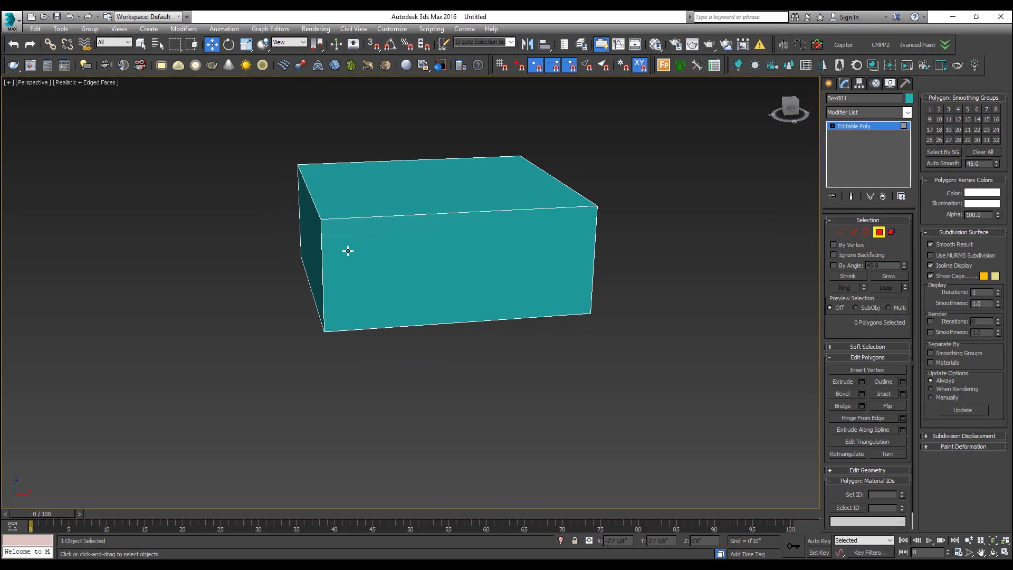
{"action": "middle_click_drag", "start_coordinate": [404, 245], "coordinate": [426, 262], "text": "alt"}
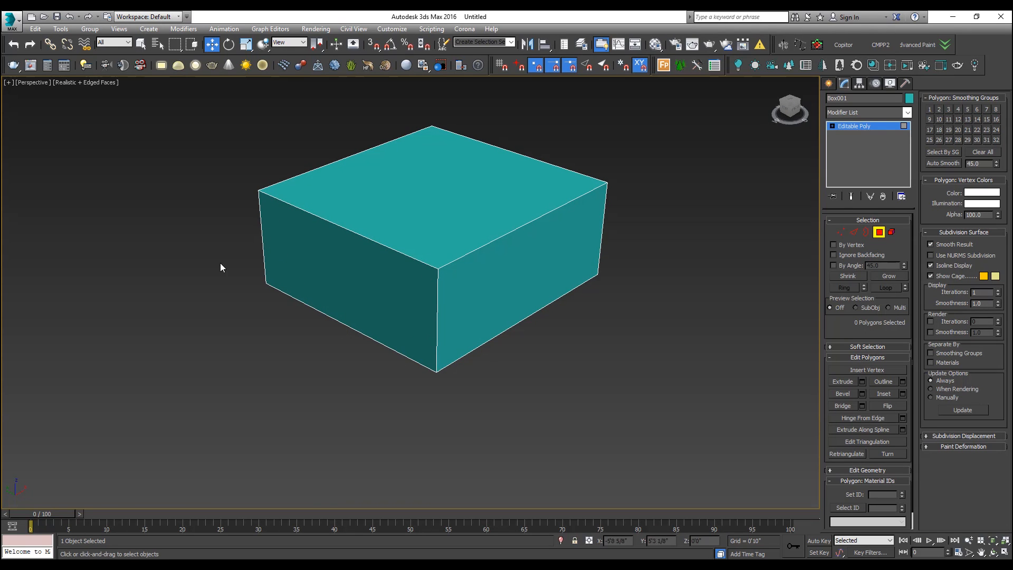
{"action": "left_click", "coordinate": [351, 266]}
{"action": "middle_click_drag", "start_coordinate": [351, 266], "coordinate": [379, 282], "text": "alt"}
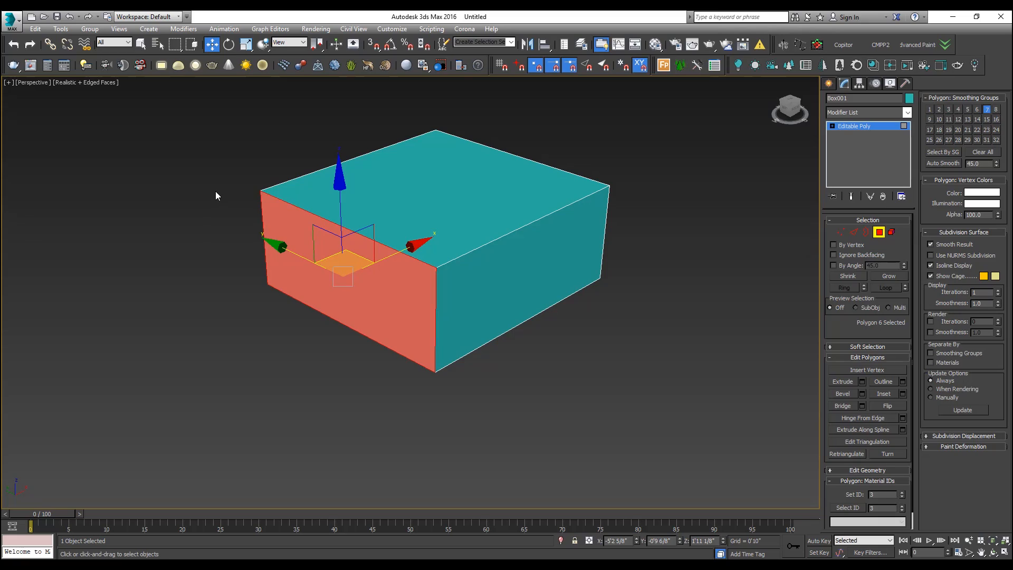
Show the polygon and vertex statistics in the viewport
{"action": "key", "text": "7"}
{"action": "middle_click_drag", "start_coordinate": [442, 263], "coordinate": [464, 260], "text": "alt"}
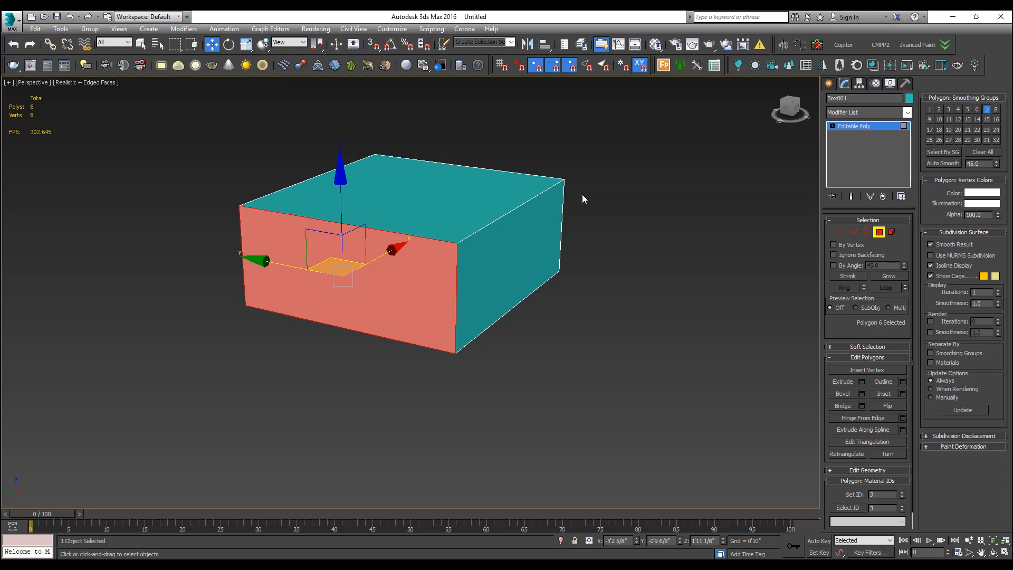
{"action": "middle_click_drag", "start_coordinate": [415, 232], "coordinate": [389, 253], "text": "alt"}
{"action": "scroll", "coordinate": [416, 275], "scroll_direction": "down", "scroll_amount": 2}
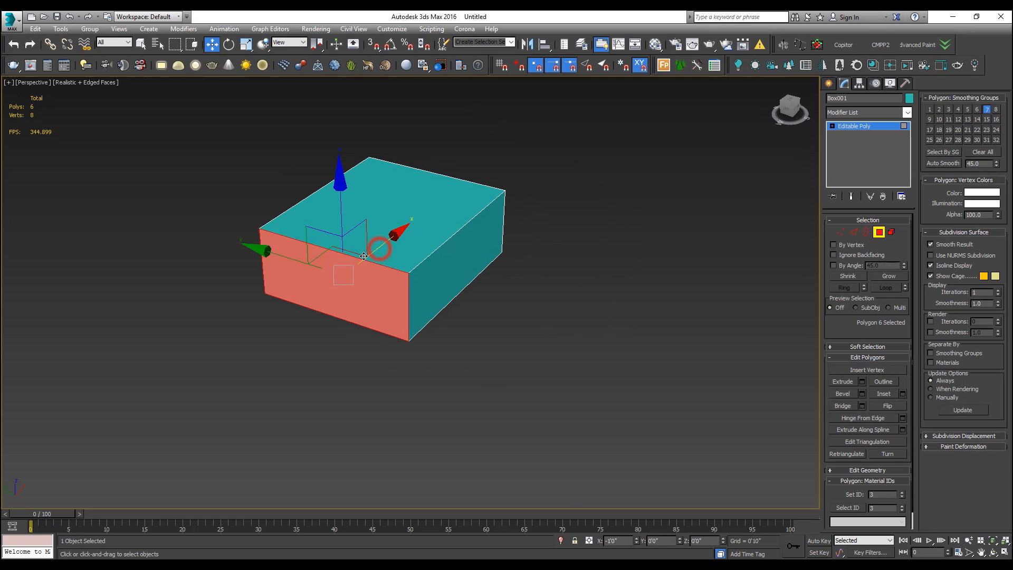
Add the top face to the selected side face, try moving both together, and undo the change
{"action": "left_click", "coordinate": [420, 229], "text": "ctrl"}
{"action": "left_click_drag", "start_coordinate": [380, 194], "coordinate": [505, 295]}
{"action": "right_click", "coordinate": [477, 266]}
{"action": "left_click", "coordinate": [477, 266]}
{"action": "key", "text": "ctrl+z"}
{"action": "middle_click_drag", "start_coordinate": [548, 310], "coordinate": [486, 298], "text": "alt"}
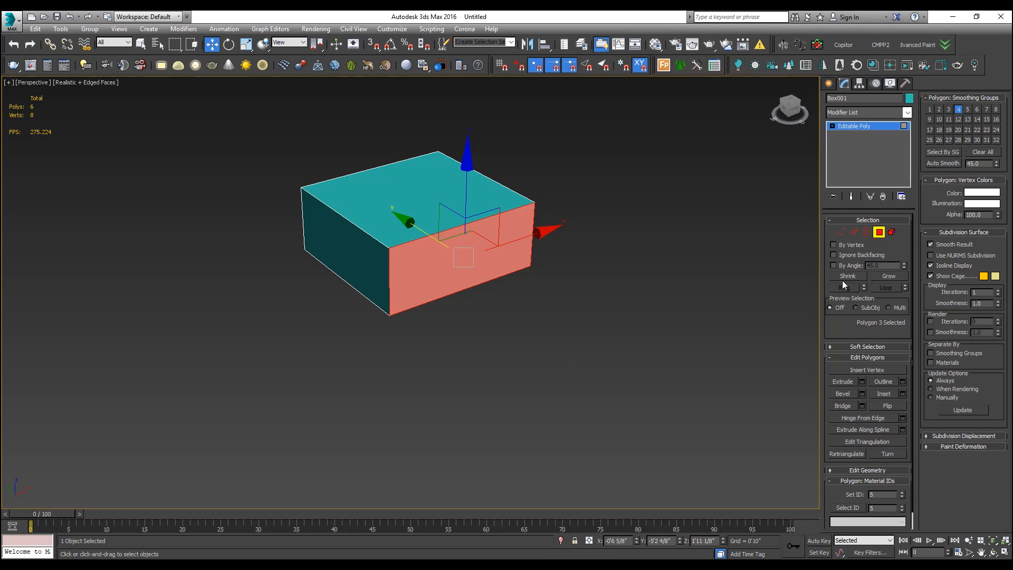
Delete the box's top polygon so the box is open at the top
{"action": "left_click", "coordinate": [380, 204]}
{"action": "mouse_move", "coordinate": [380, 205]}
{"action": "middle_mouse_down", "text": "alt"}
{"action": "mouse_move", "coordinate": [396, 300]}
{"action": "mouse_move", "coordinate": [409, 269]}
{"action": "mouse_move", "coordinate": [388, 232]}
{"action": "mouse_move", "coordinate": [394, 209]}
{"action": "middle_mouse_up", "text": "alt"}
{"action": "key", "text": "Delete"}
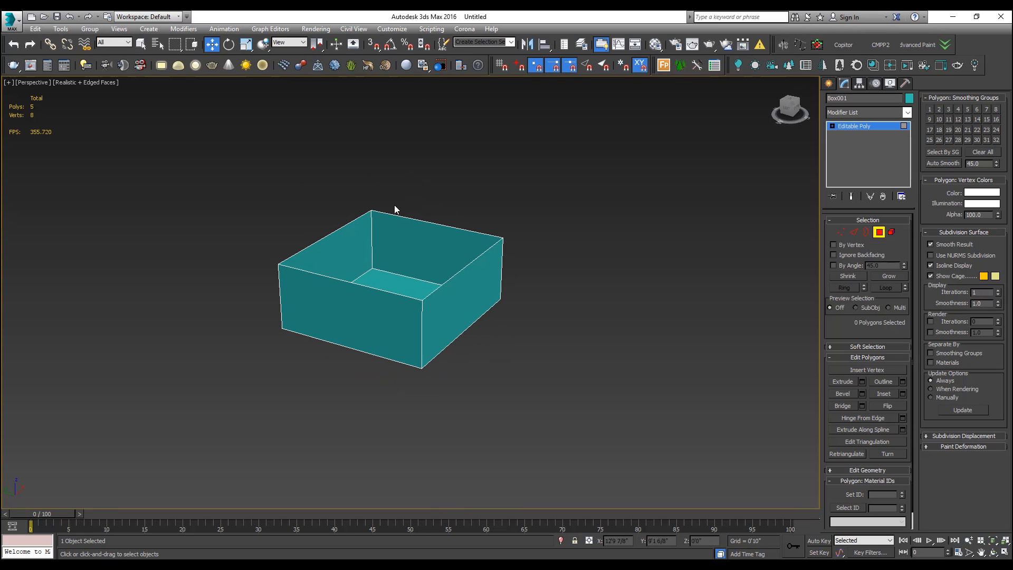
{"action": "middle_click_drag", "start_coordinate": [358, 287], "coordinate": [519, 260], "text": "alt"}
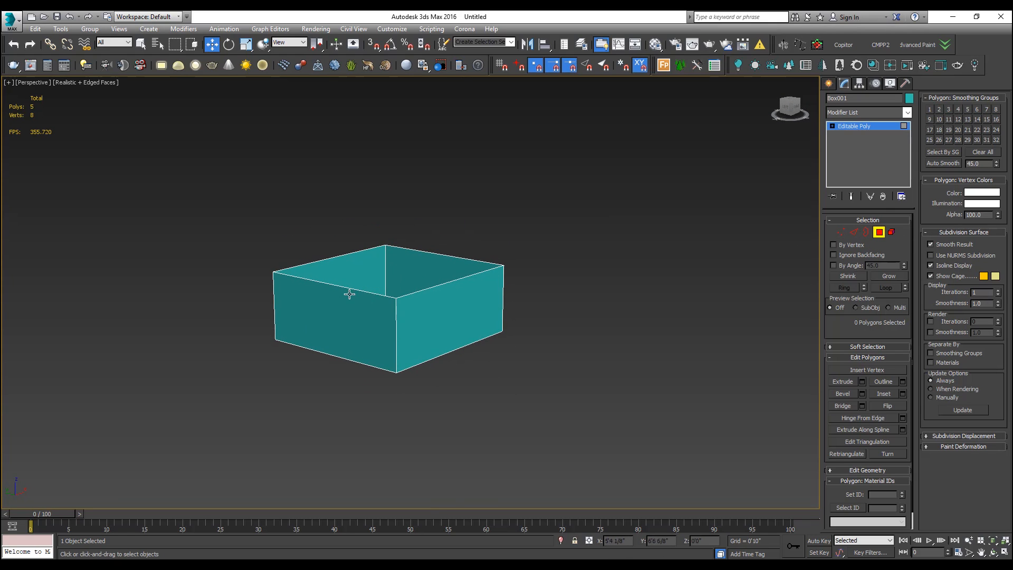
Switch to Border sub-object level and try selecting the open rim and the closed edges of the box
{"action": "left_click", "coordinate": [868, 234]}
{"action": "left_click", "coordinate": [422, 251]}
{"action": "middle_click_drag", "start_coordinate": [426, 251], "coordinate": [369, 328], "text": "alt"}
{"action": "left_click", "coordinate": [369, 328]}
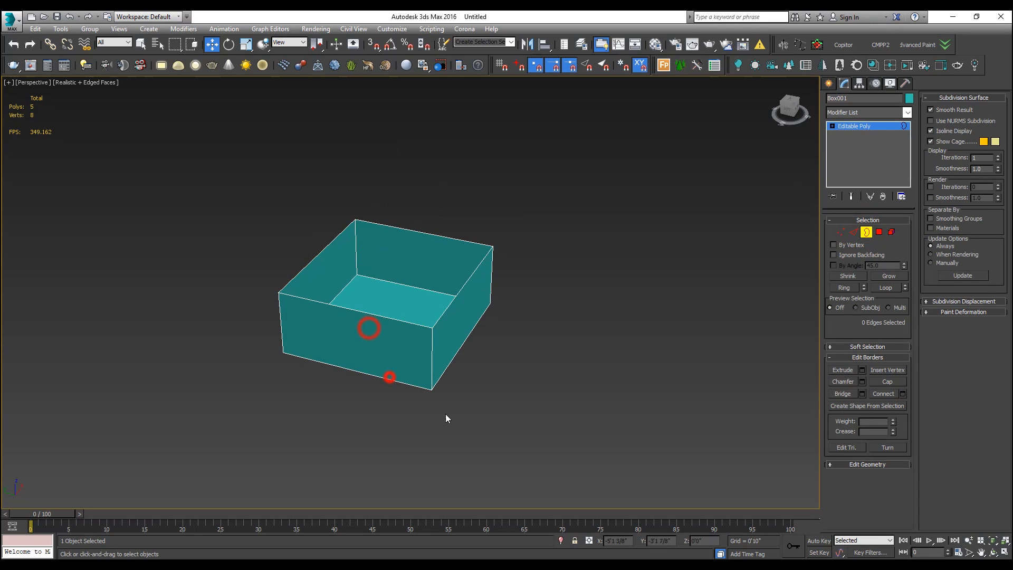
{"action": "middle_click_drag", "start_coordinate": [528, 428], "coordinate": [421, 360], "text": "alt"}
Try moving the border around the open top, clear the selection and leave Border sub-object level
{"action": "left_click", "coordinate": [443, 251]}
{"action": "left_click", "coordinate": [396, 190]}
{"action": "left_click", "coordinate": [443, 251]}
{"action": "left_click_drag", "start_coordinate": [391, 213], "coordinate": [500, 287]}
{"action": "middle_click_drag", "start_coordinate": [499, 288], "coordinate": [619, 304], "text": "alt"}
{"action": "key", "text": "ctrl+d"}
{"action": "key", "text": "ctrl+a"}
{"action": "key", "text": "ctrl+d"}
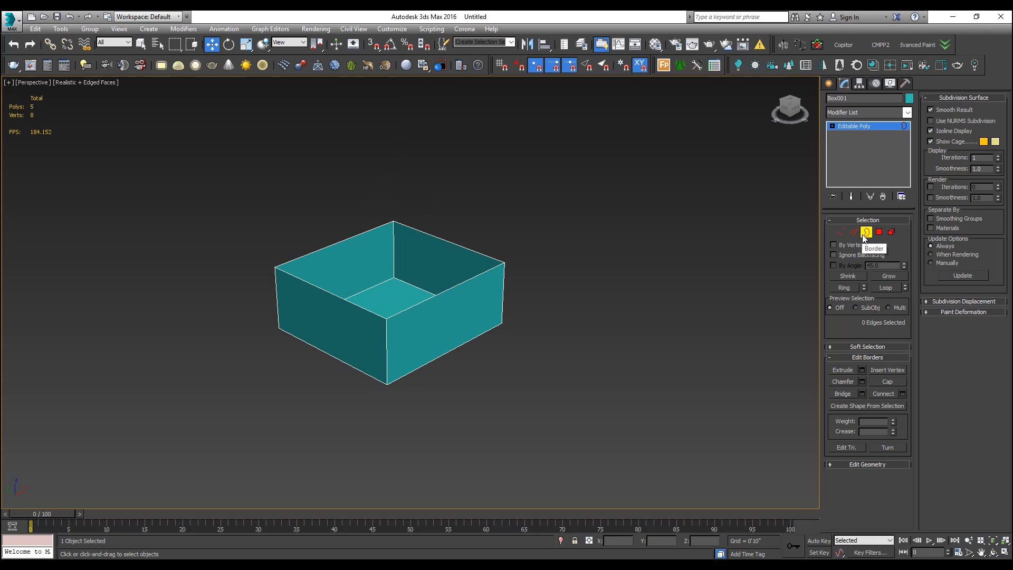
{"action": "left_click", "coordinate": [863, 233]}
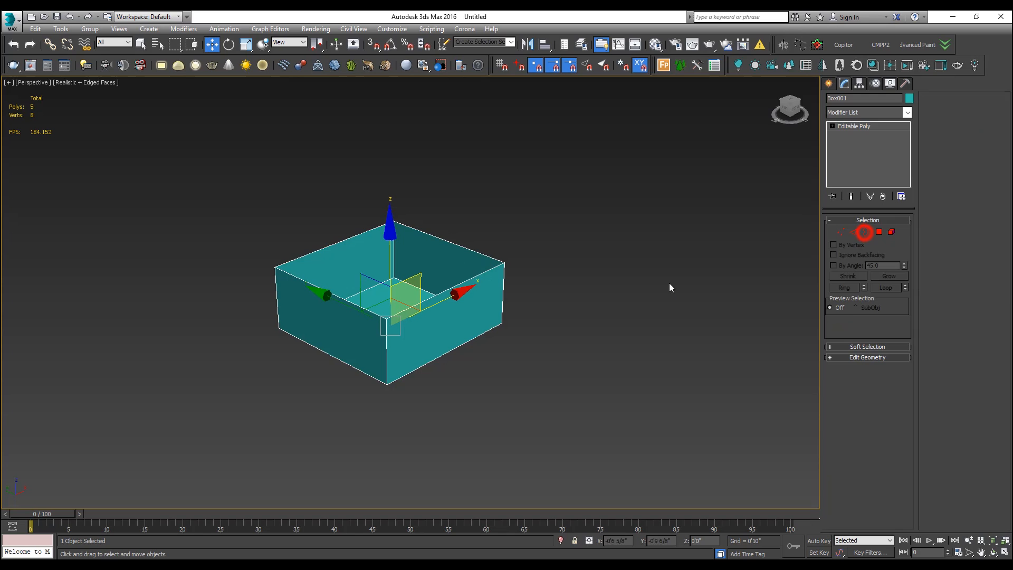
Undo the deletion of the box's top polygon and select the whole box at Element sub-object level
{"action": "key", "text": "ctrl+z"}
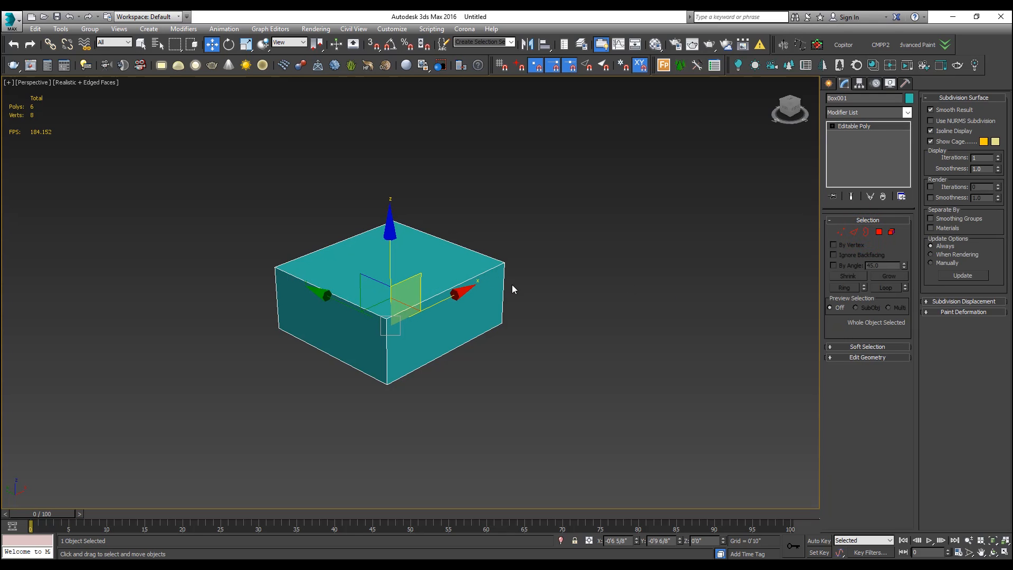
{"action": "middle_click_drag", "start_coordinate": [511, 284], "coordinate": [496, 279], "text": "alt"}
{"action": "left_click", "coordinate": [891, 232]}
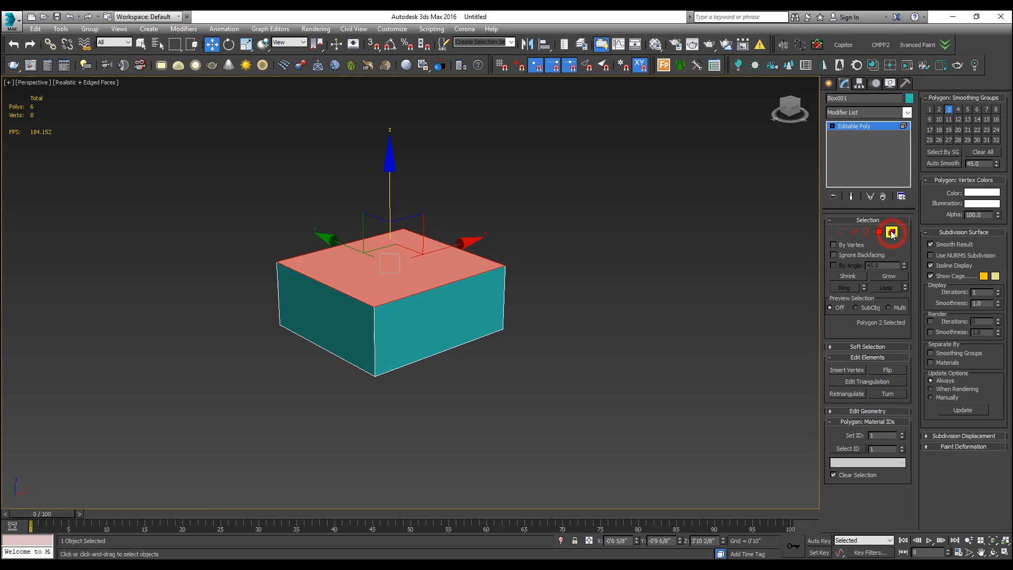
{"action": "left_click", "coordinate": [415, 300]}
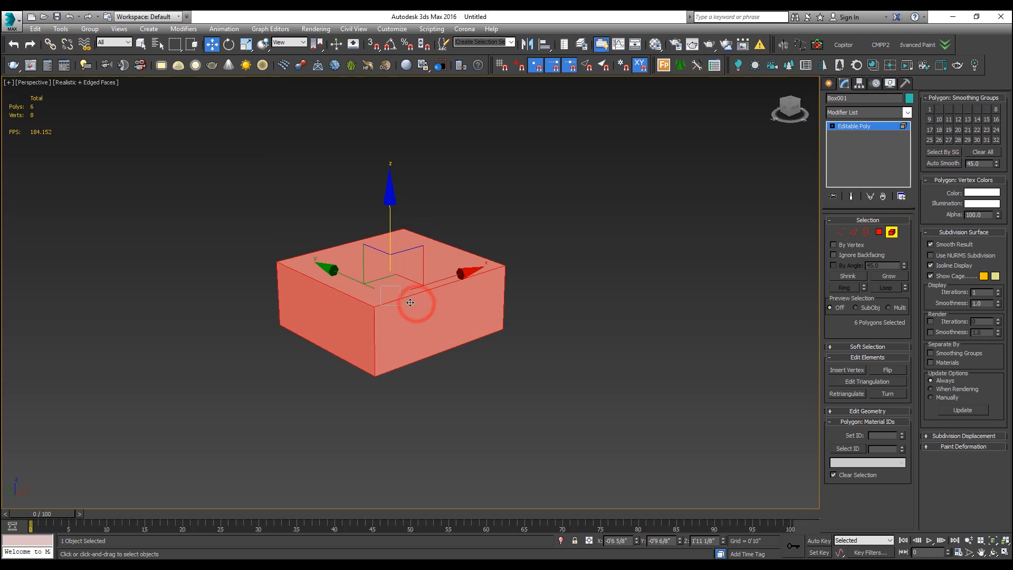
{"action": "middle_click_drag", "start_coordinate": [371, 315], "coordinate": [347, 321], "text": "alt"}
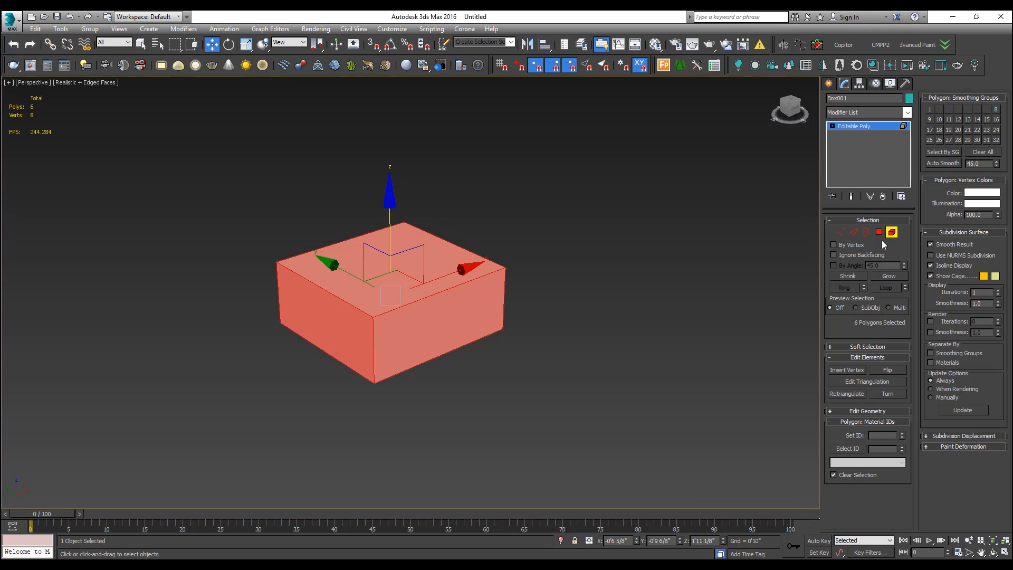
At Vertex sub-object level, try moving an upper corner vertex of the box along X, undoing each move
{"action": "left_click", "coordinate": [841, 233]}
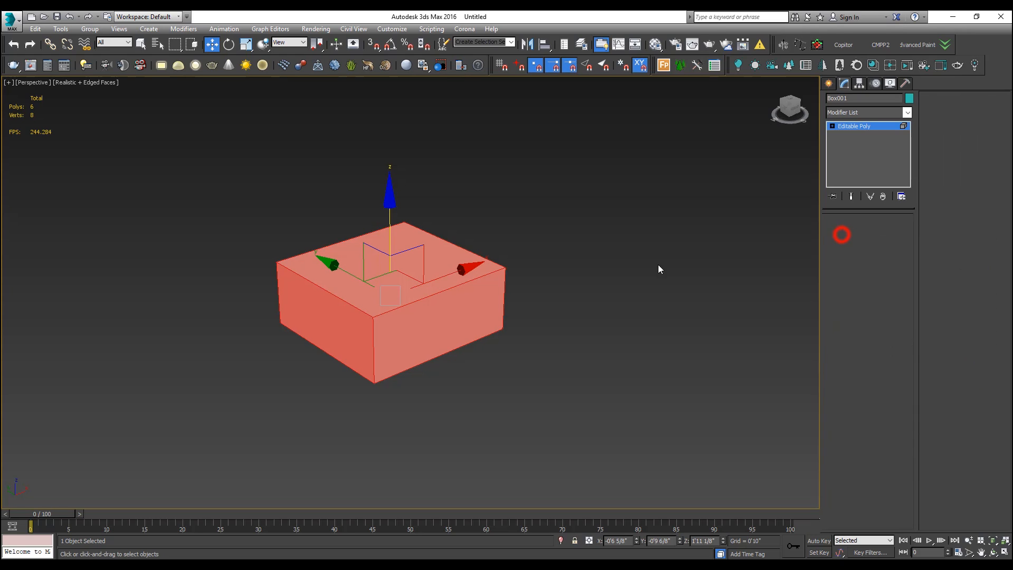
{"action": "left_click", "coordinate": [514, 244]}
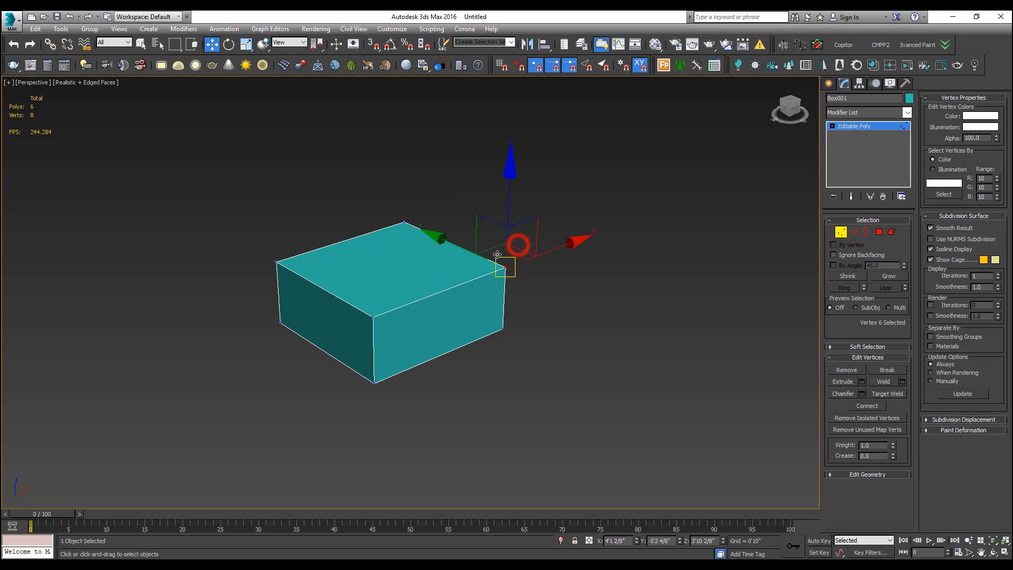
{"action": "left_click_drag", "start_coordinate": [529, 239], "coordinate": [556, 249]}
{"action": "key", "text": "ctrl+z"}
{"action": "middle_click_drag", "start_coordinate": [528, 296], "coordinate": [564, 285], "text": "alt"}
{"action": "left_click_drag", "start_coordinate": [558, 265], "coordinate": [522, 288]}
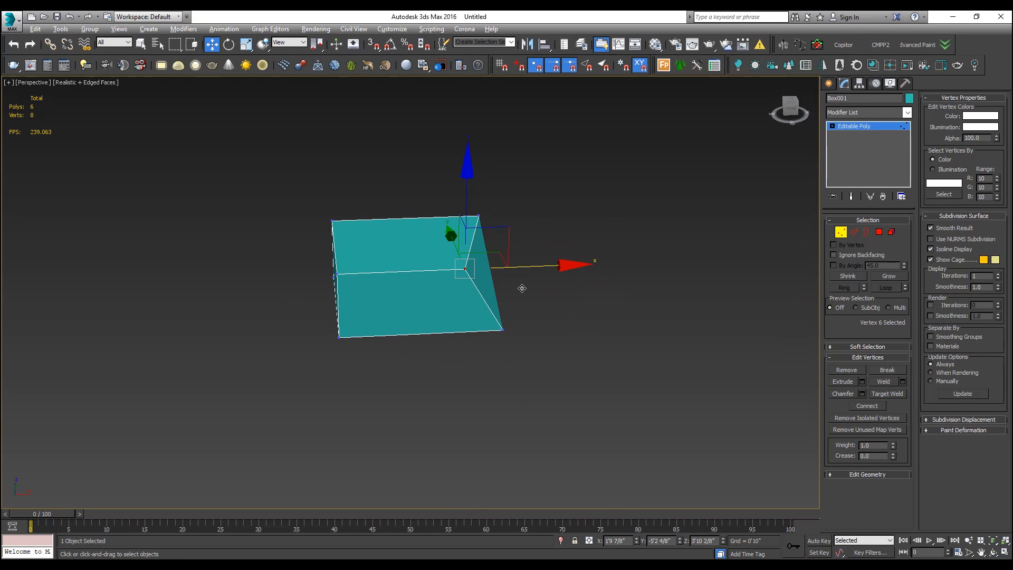
{"action": "key", "text": "ctrl+z"}
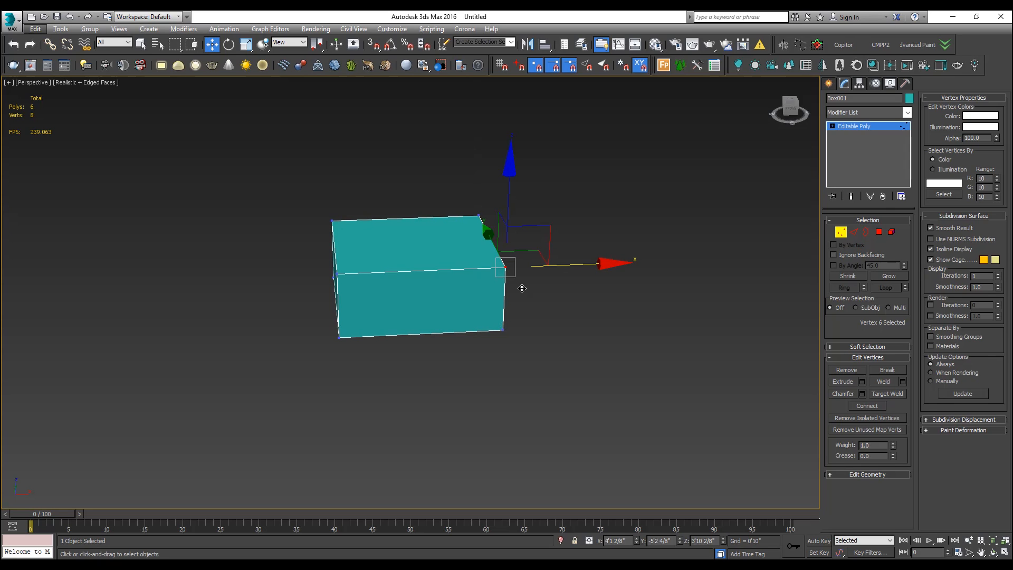
Switch to Edge sub-object level and try selecting one of the box's vertical edges
{"action": "left_click", "coordinate": [851, 232]}
{"action": "middle_click_drag", "start_coordinate": [306, 330], "coordinate": [446, 309], "text": "alt"}
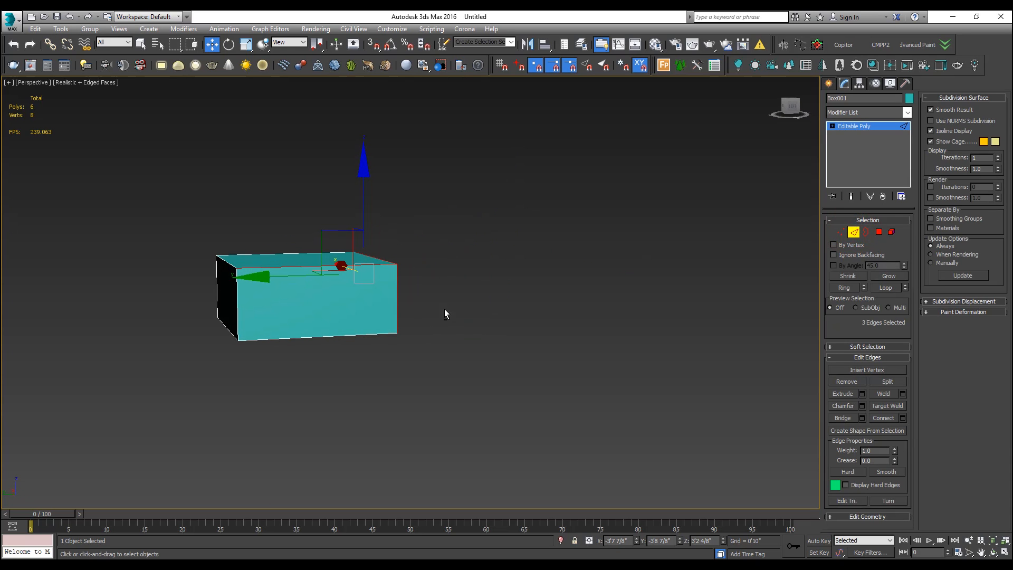
{"action": "left_click", "coordinate": [398, 293]}
{"action": "middle_click_drag", "start_coordinate": [308, 284], "coordinate": [515, 301], "text": "alt"}
{"action": "scroll", "coordinate": [307, 286], "scroll_direction": "up", "scroll_amount": 4}
Return to Vertex sub-object level, select the entire box and delete it
{"action": "left_click", "coordinate": [838, 232]}
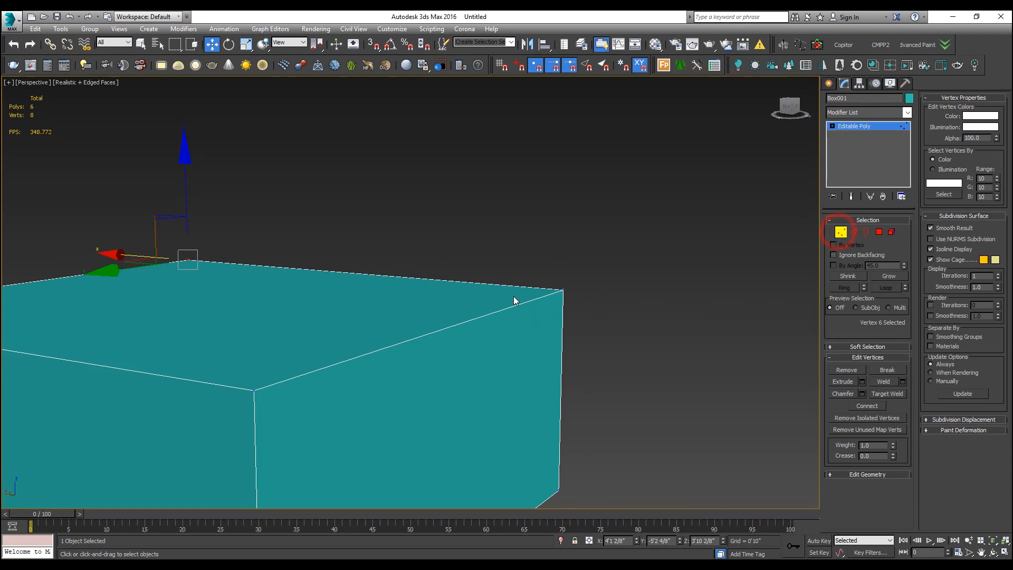
{"action": "scroll", "coordinate": [516, 301], "scroll_direction": "down", "scroll_amount": 5}
{"action": "left_click", "coordinate": [839, 235]}
{"action": "left_click_drag", "start_coordinate": [616, 207], "coordinate": [260, 404]}
{"action": "key", "text": "Delete"}
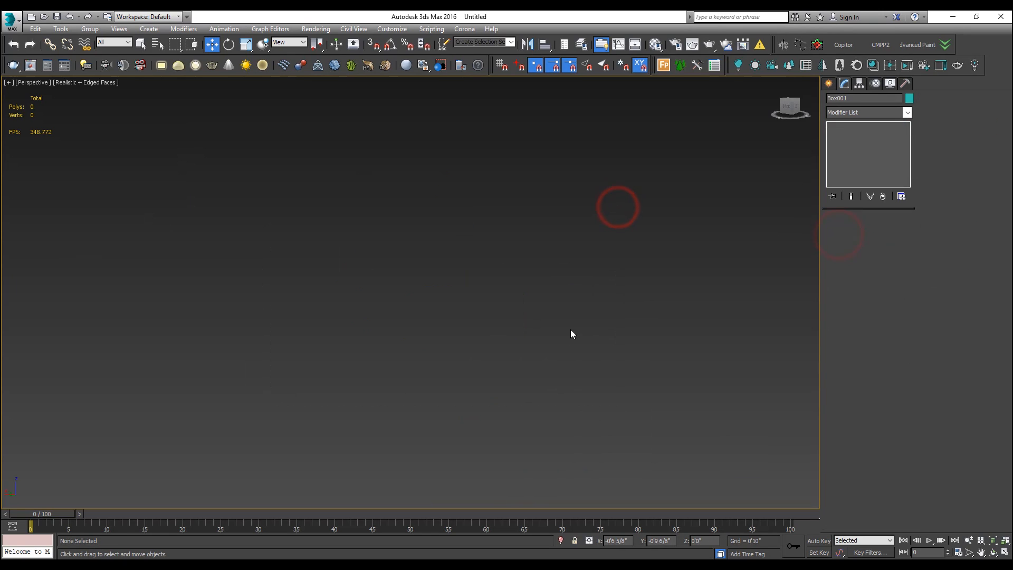
Create an upright, wall-like box with length 35'6", height about 23'2" and width set to 9"
{"action": "left_click", "coordinate": [827, 83]}
{"action": "key", "text": "g"}
{"action": "middle_click_drag", "start_coordinate": [500, 297], "coordinate": [438, 327], "text": "alt"}
{"action": "left_click", "coordinate": [857, 150]}
{"action": "left_click_drag", "start_coordinate": [525, 338], "coordinate": [204, 373]}
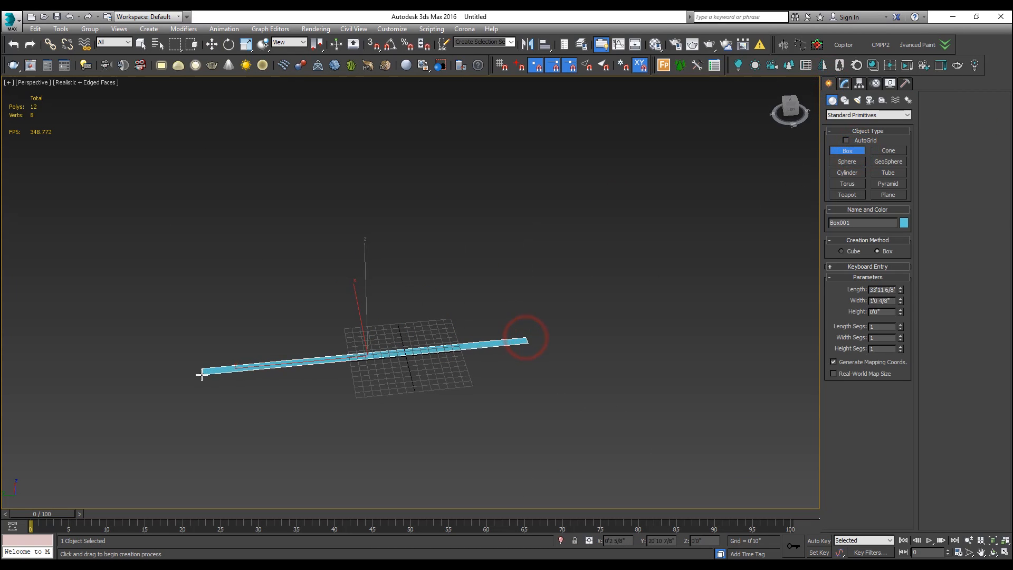
{"action": "left_click", "coordinate": [180, 155]}
{"action": "mouse_move", "coordinate": [901, 290]}
{"action": "left_mouse_down"}
{"action": "mouse_move", "coordinate": [900, 277]}
{"action": "mouse_move", "coordinate": [900, 291]}
{"action": "left_mouse_up"}
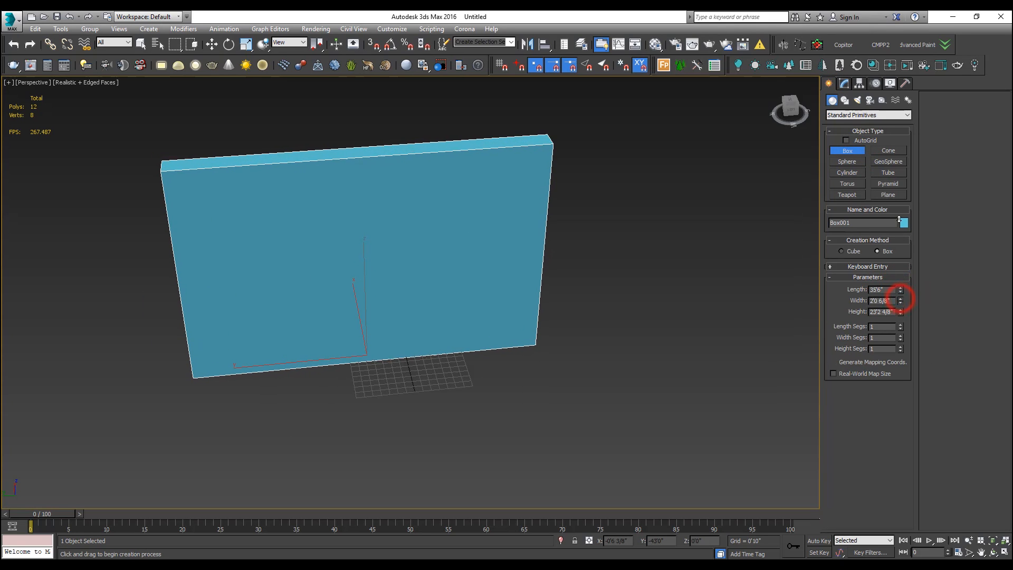
{"action": "type", "text": "9"}
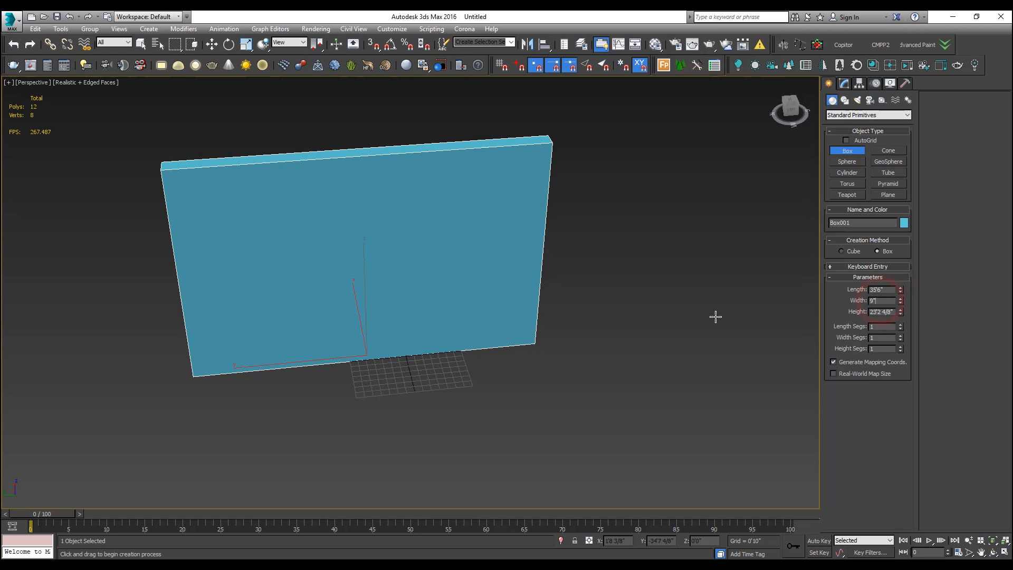
{"action": "key", "text": "Return"}
Finish box creation and convert the new wall box to an Editable Poly
{"action": "middle_click_drag", "start_coordinate": [472, 263], "coordinate": [466, 242], "text": "alt"}
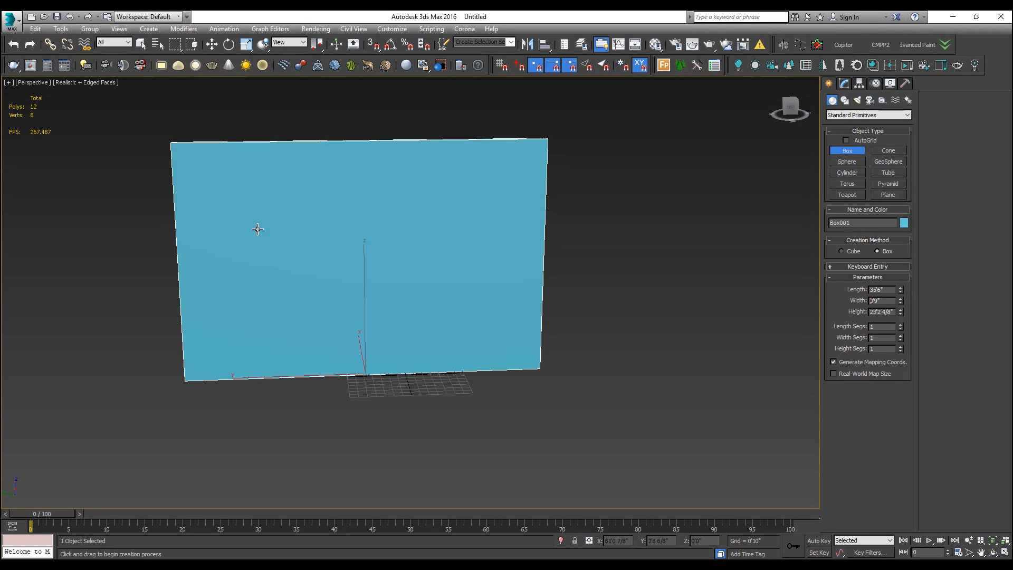
{"action": "middle_click_drag", "start_coordinate": [371, 259], "coordinate": [390, 257], "text": "alt"}
{"action": "key", "text": "F4"}
{"action": "key", "text": "F4"}
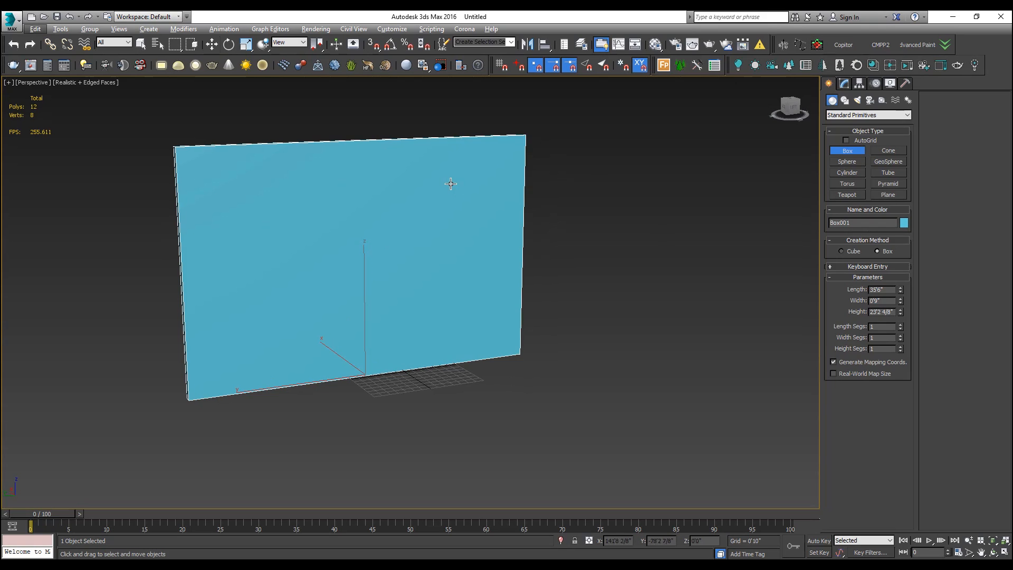
{"action": "key", "text": "w"}
{"action": "right_click", "coordinate": [452, 230]}
{"action": "mouse_move", "coordinate": [526, 344]}
{"action": "left_click", "coordinate": [587, 354]}
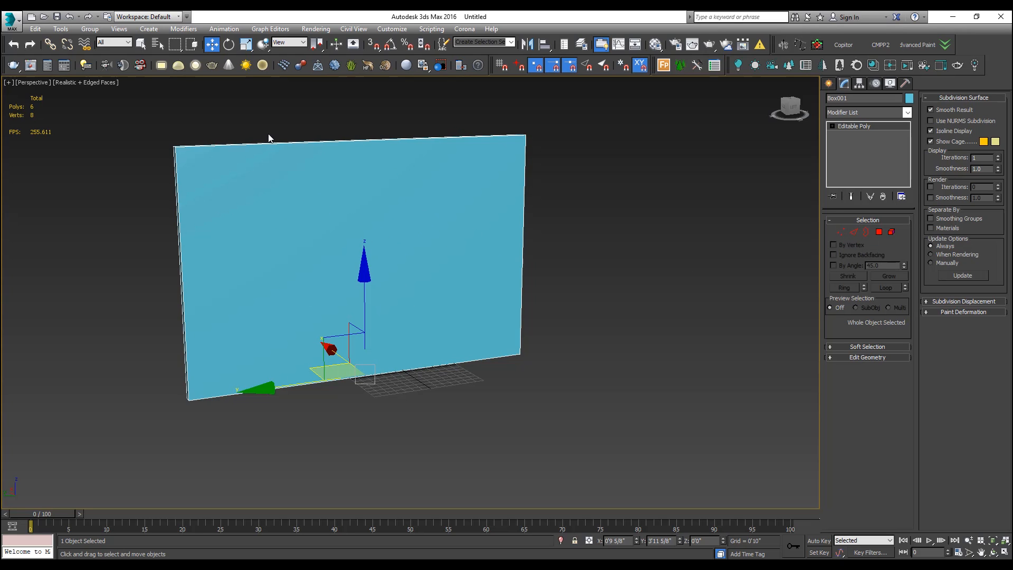
Enter Edge sub-object level and select the wall's four vertical edges
{"action": "middle_click_drag", "start_coordinate": [318, 163], "coordinate": [318, 174], "text": "alt"}
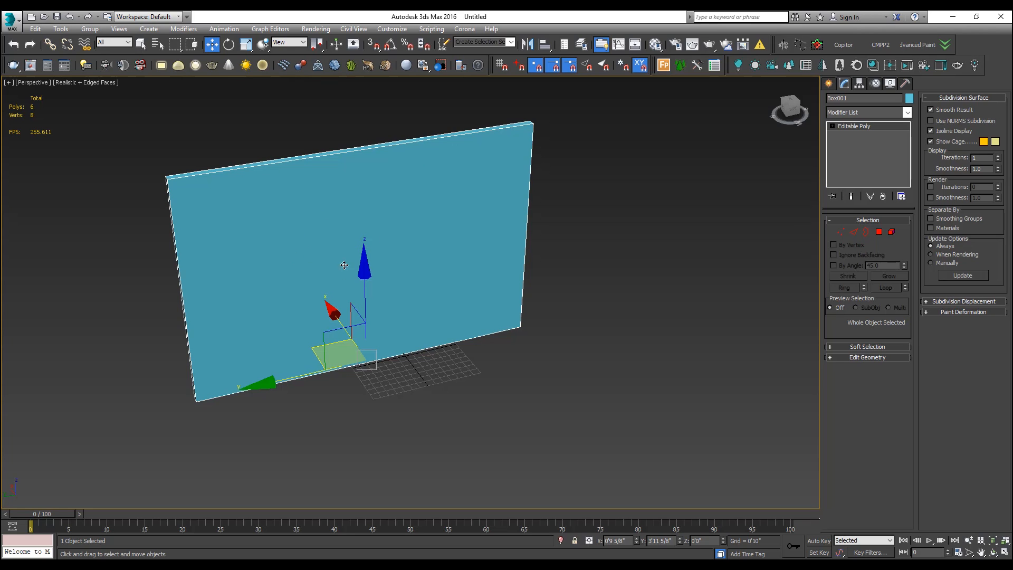
{"action": "left_click", "coordinate": [854, 232]}
{"action": "middle_click_drag", "start_coordinate": [595, 247], "coordinate": [521, 224], "text": "alt"}
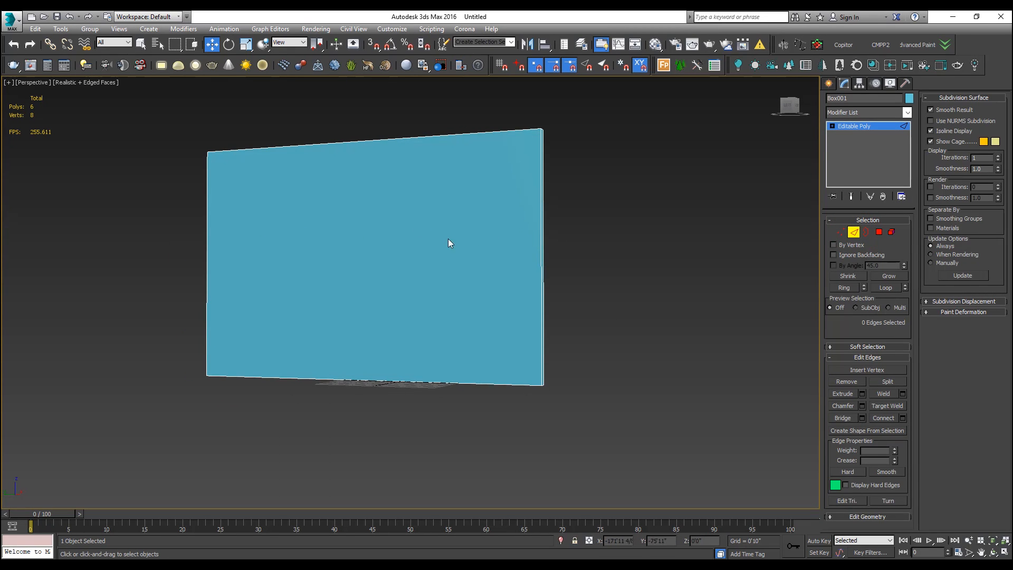
{"action": "left_click_drag", "start_coordinate": [533, 229], "coordinate": [161, 273]}
{"action": "middle_click_drag", "start_coordinate": [263, 296], "coordinate": [337, 261], "text": "alt"}
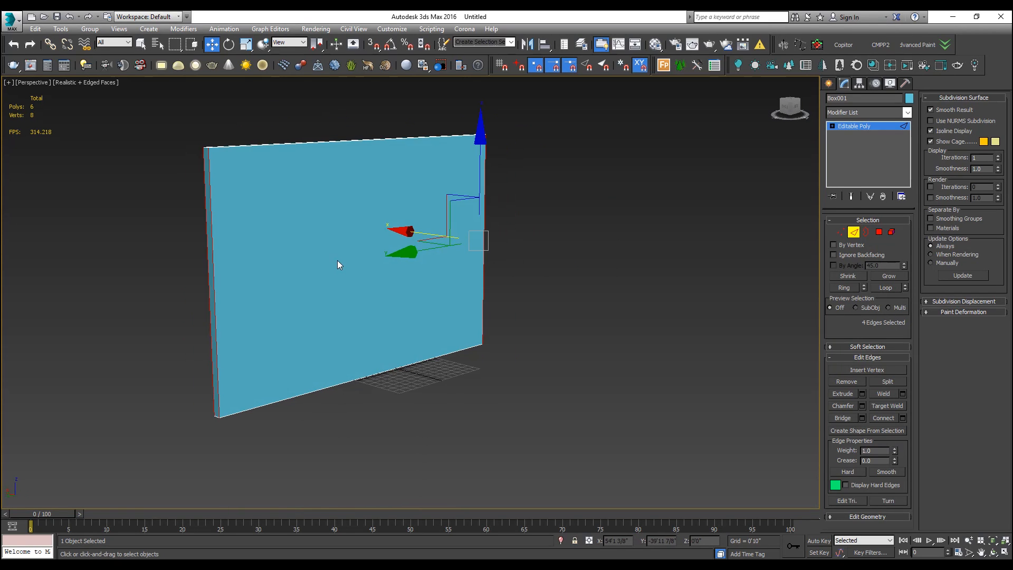
Try previewing a Connect with 1 segment across the four vertical edges, then cancel it
{"action": "right_click", "coordinate": [351, 249]}
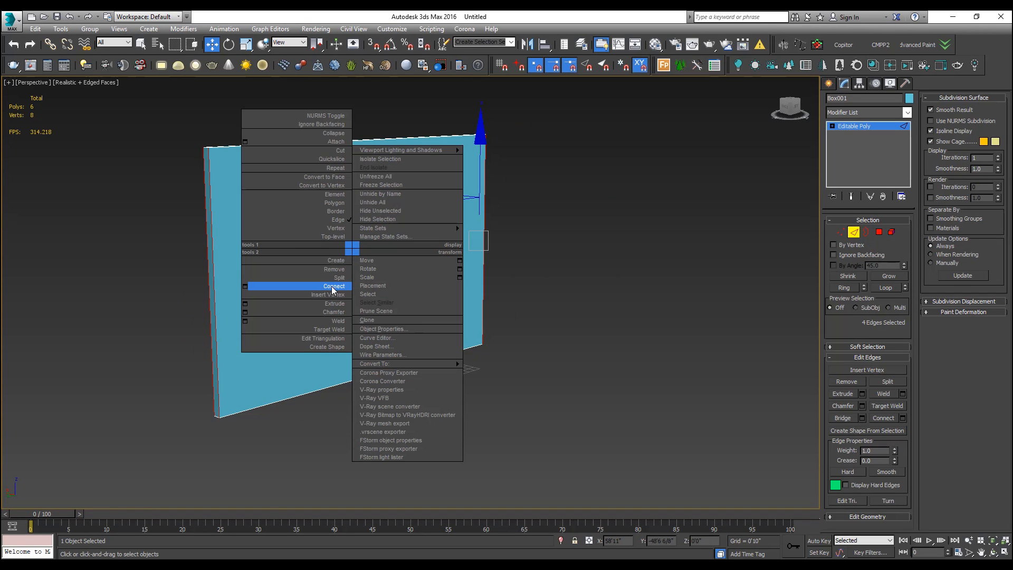
{"action": "left_click", "coordinate": [246, 286]}
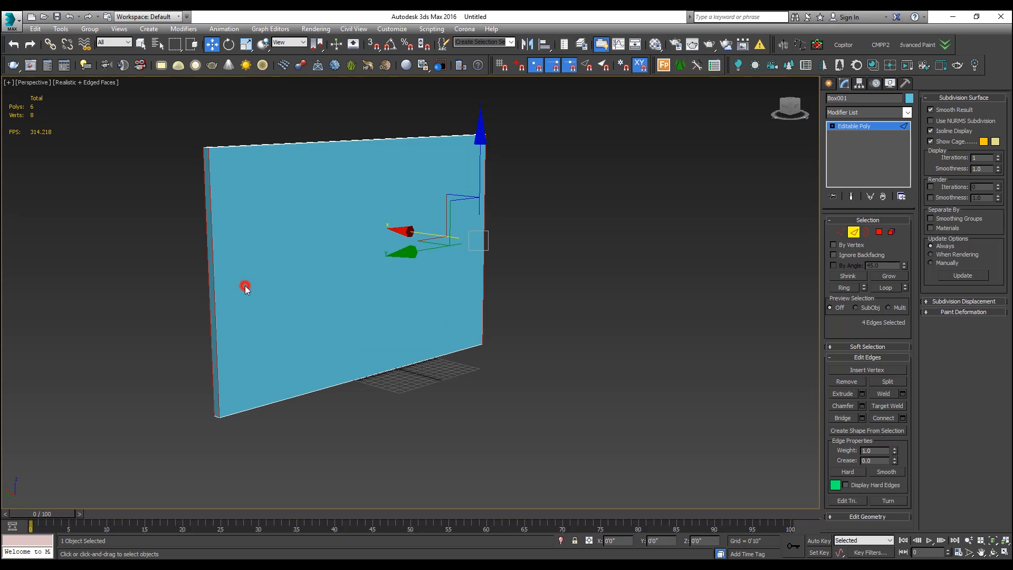
{"action": "middle_click_drag", "start_coordinate": [366, 302], "coordinate": [294, 270], "text": "alt"}
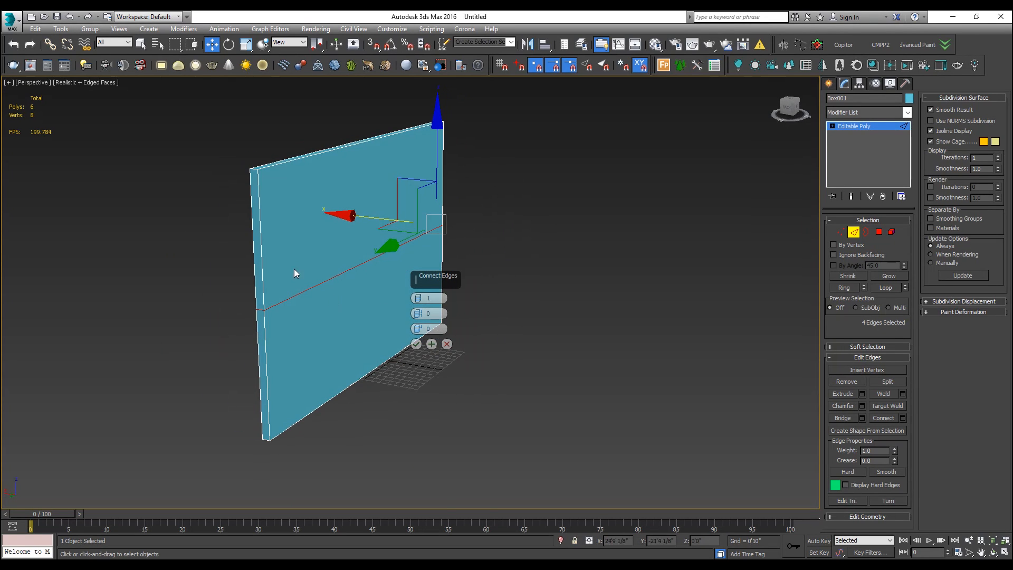
{"action": "left_click", "coordinate": [262, 273]}
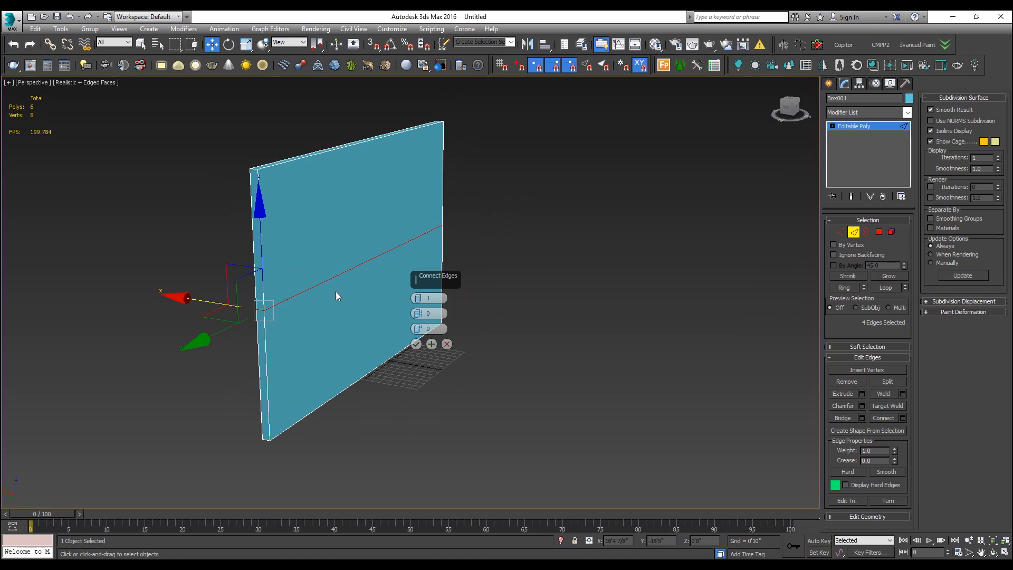
{"action": "left_click", "coordinate": [442, 227]}
{"action": "left_click", "coordinate": [257, 306]}
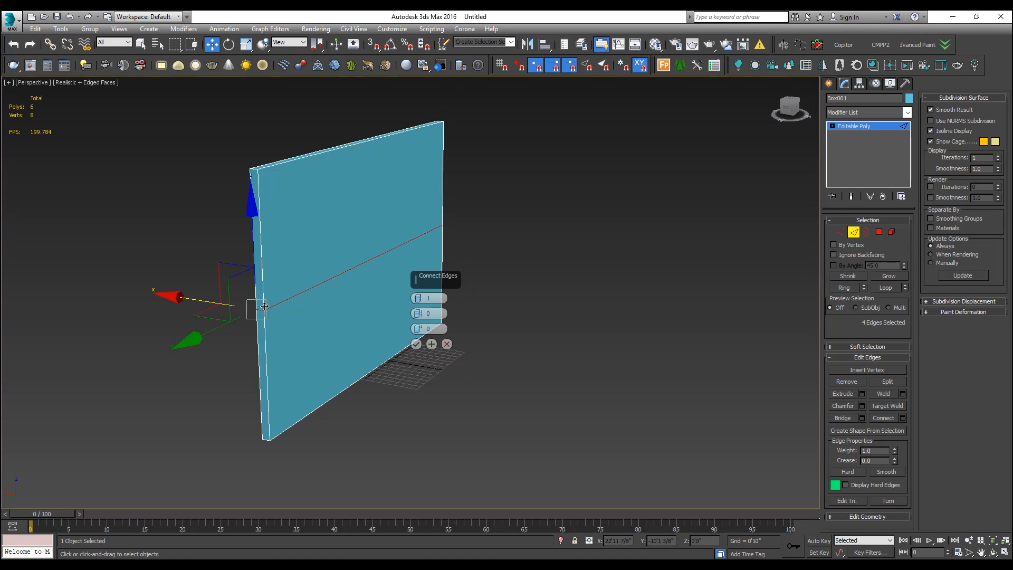
{"action": "left_click", "coordinate": [443, 226]}
{"action": "middle_click_drag", "start_coordinate": [381, 302], "coordinate": [328, 295], "text": "alt"}
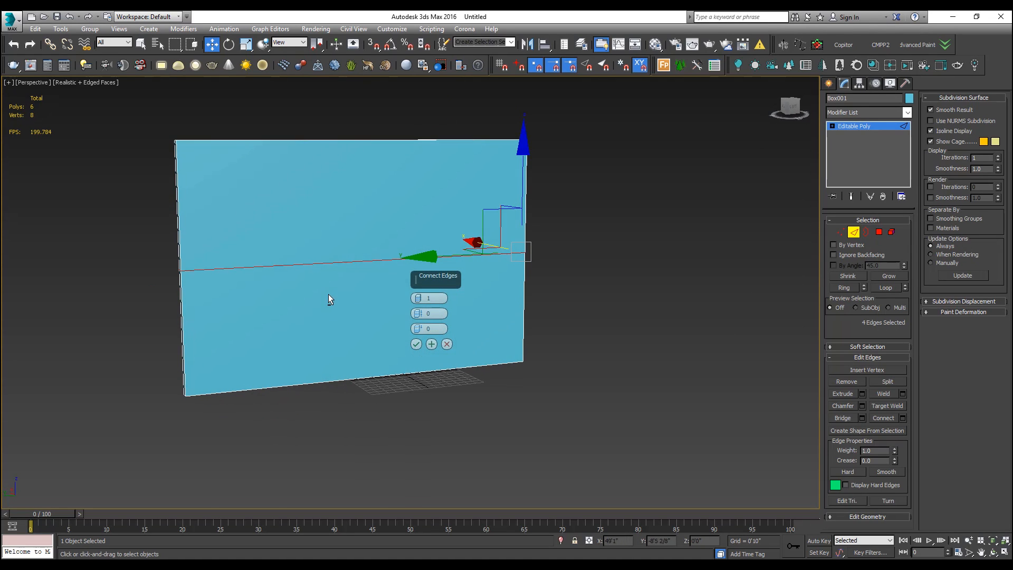
{"action": "left_click", "coordinate": [446, 344]}
Select the wall's four vertical edges again, connect them with 2 segments and clear the selection
{"action": "left_click_drag", "start_coordinate": [607, 218], "coordinate": [228, 308]}
{"action": "middle_click_drag", "start_coordinate": [228, 308], "coordinate": [285, 303], "text": "alt"}
{"action": "right_click", "coordinate": [276, 255]}
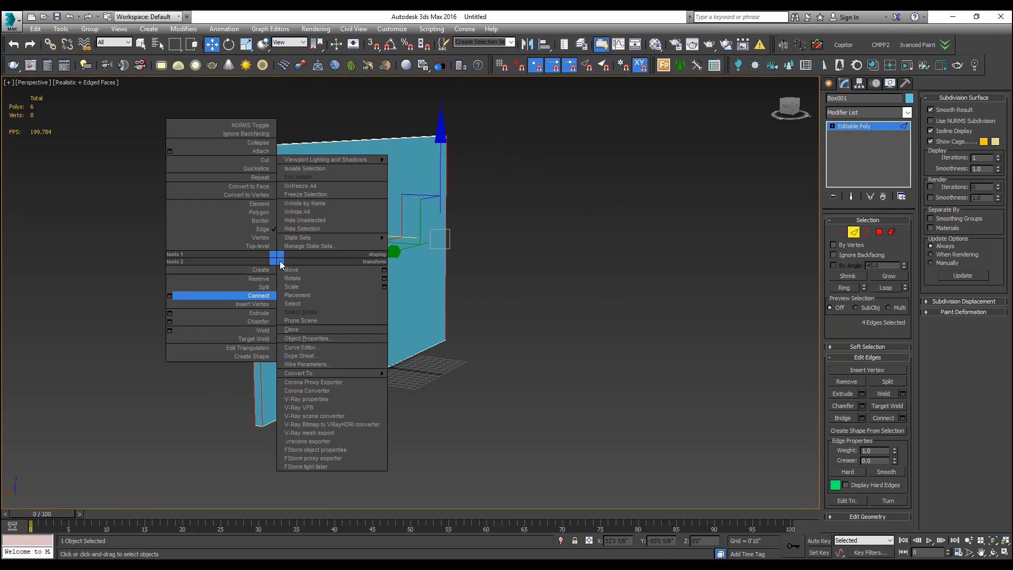
{"action": "left_click", "coordinate": [167, 293]}
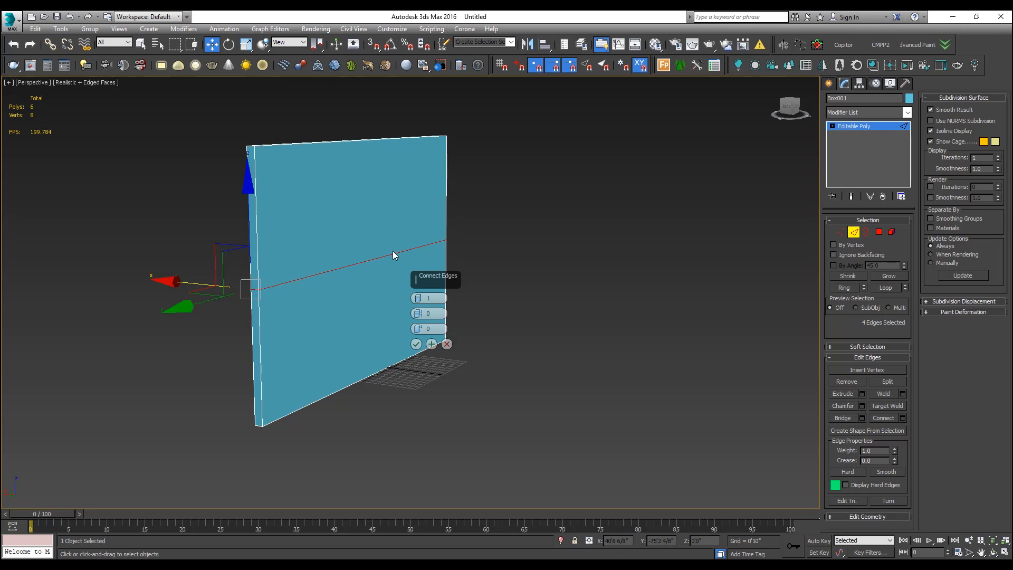
{"action": "left_click", "coordinate": [418, 296]}
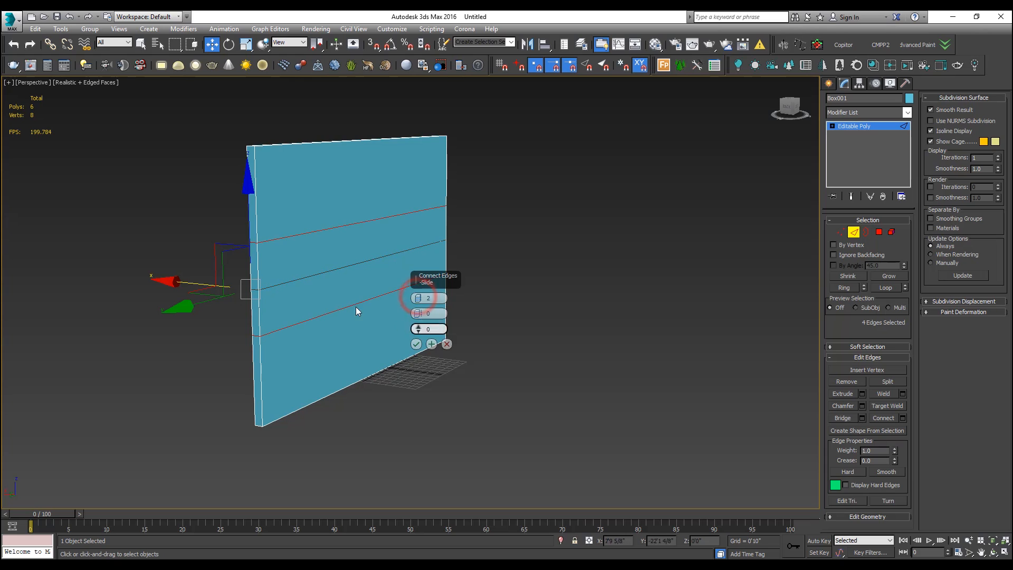
{"action": "middle_click_drag", "start_coordinate": [358, 292], "coordinate": [315, 291]}
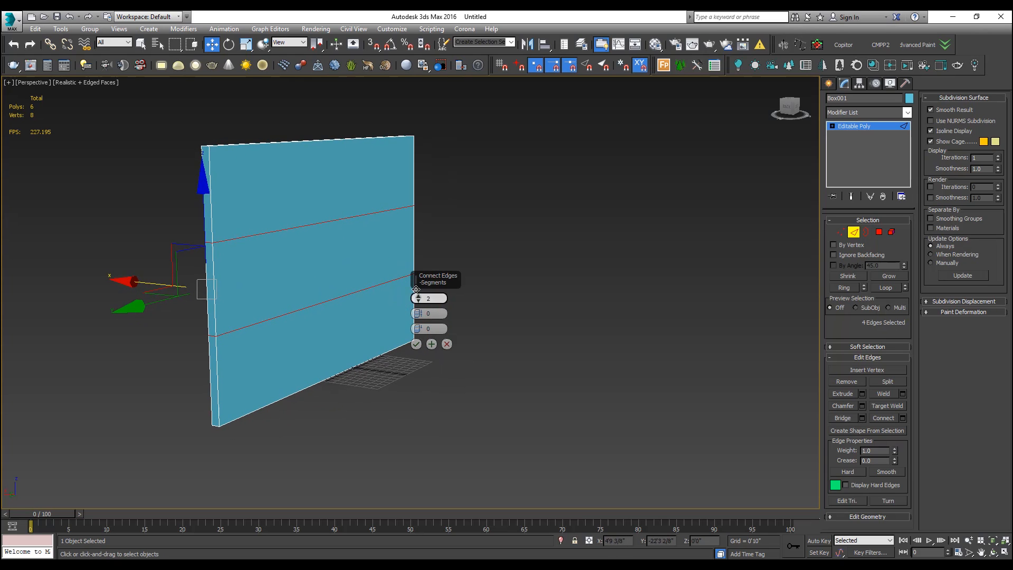
{"action": "left_click_drag", "start_coordinate": [418, 288], "coordinate": [507, 210]}
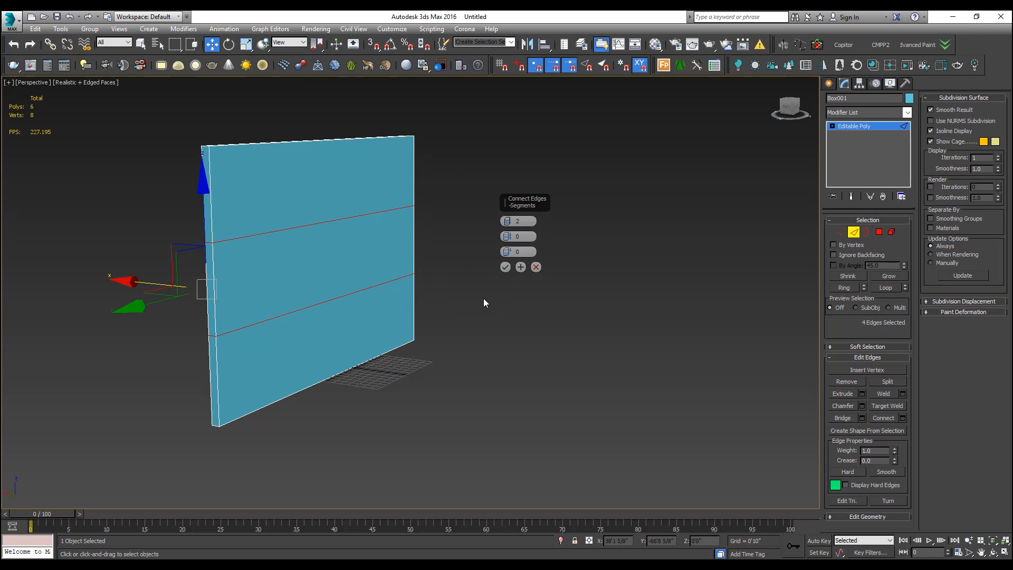
{"action": "left_click", "coordinate": [505, 267]}
{"action": "middle_click_drag", "start_coordinate": [493, 272], "coordinate": [426, 295], "text": "alt"}
{"action": "left_click", "coordinate": [610, 239]}
Connect the wall's eight horizontal edges with 2 segments and a pinch of -7, then clear the selection
{"action": "middle_click_drag", "start_coordinate": [351, 249], "coordinate": [327, 353], "text": "alt"}
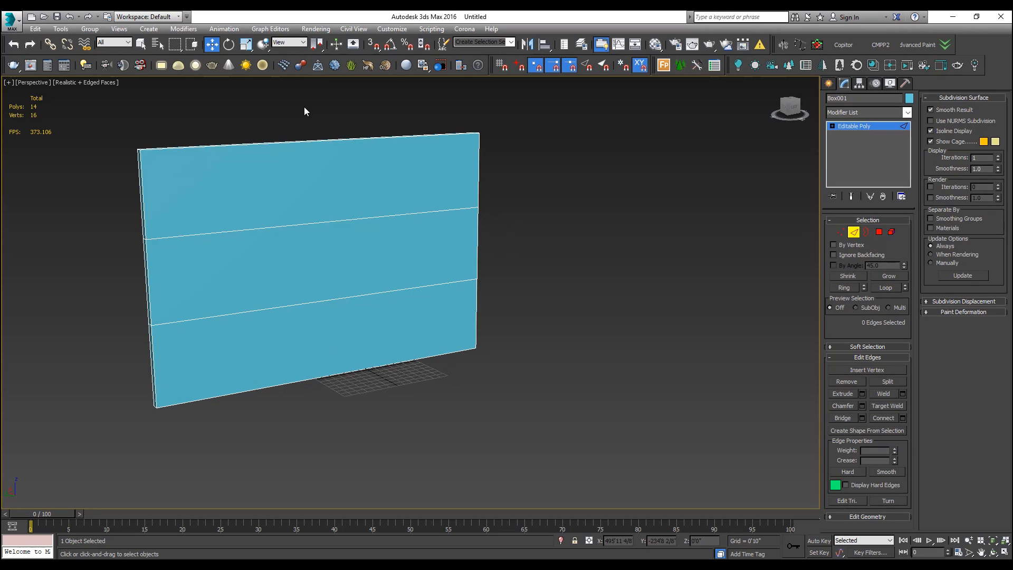
{"action": "left_click_drag", "start_coordinate": [328, 135], "coordinate": [295, 433]}
{"action": "right_click", "coordinate": [267, 270]}
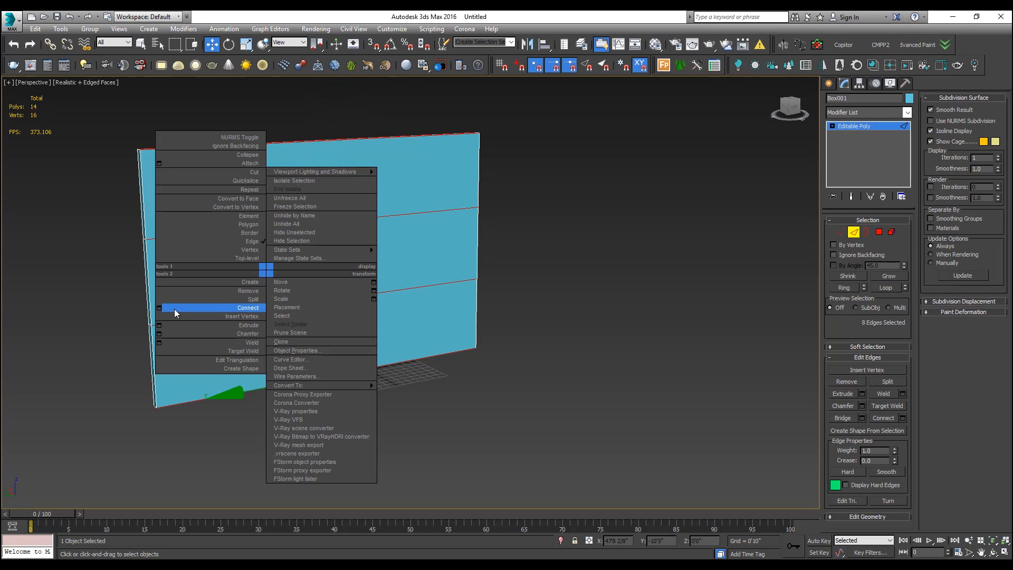
{"action": "left_click", "coordinate": [159, 308]}
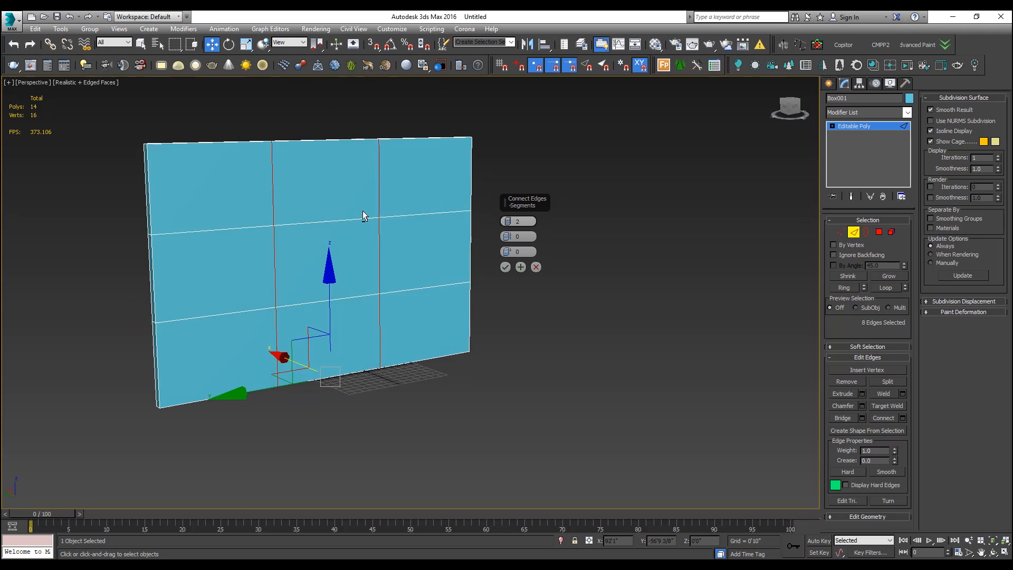
{"action": "middle_click_drag", "start_coordinate": [363, 210], "coordinate": [334, 225], "text": "alt"}
{"action": "left_click_drag", "start_coordinate": [507, 251], "coordinate": [543, 246]}
{"action": "right_click", "coordinate": [507, 251]}
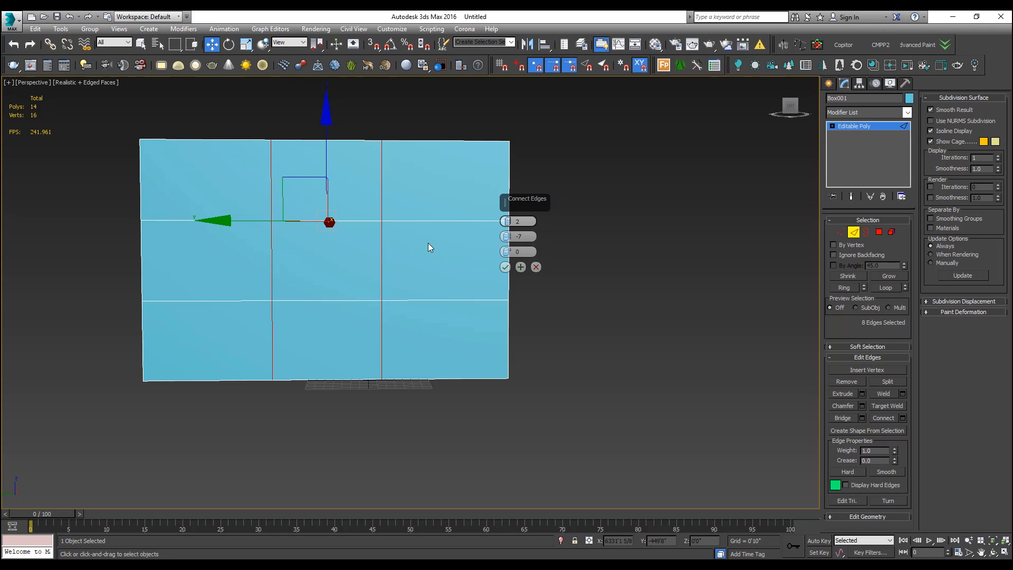
{"action": "left_click", "coordinate": [506, 267]}
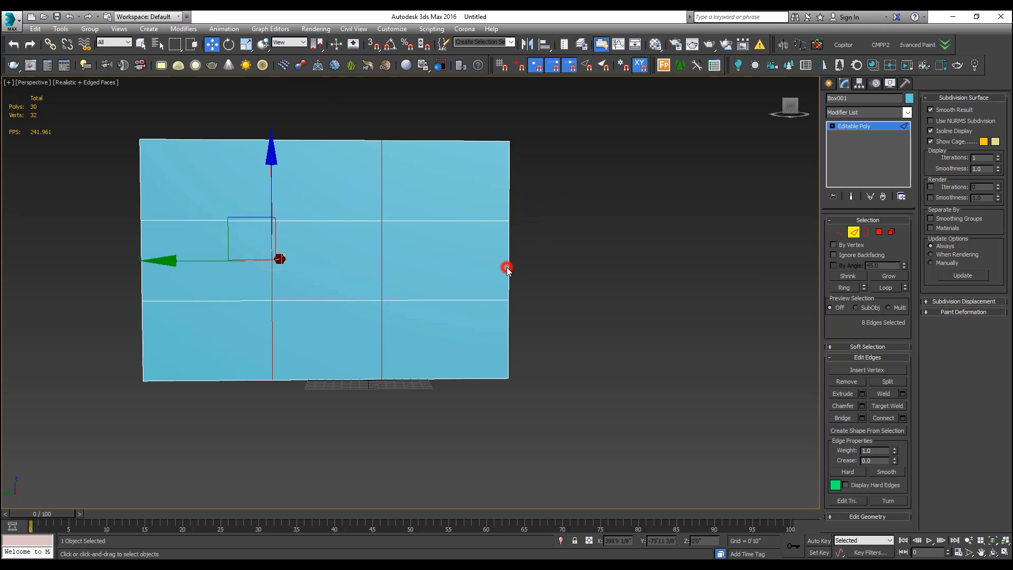
{"action": "middle_click_drag", "start_coordinate": [392, 246], "coordinate": [605, 253], "text": "alt"}
{"action": "left_click", "coordinate": [605, 252]}
Try moving the right vertical division along Y by its eight vertices in Vertex sub-object level, then undo the move
{"action": "mouse_move", "coordinate": [307, 247]}
{"action": "middle_mouse_down", "text": "alt"}
{"action": "mouse_move", "coordinate": [336, 253]}
{"action": "mouse_move", "coordinate": [308, 247]}
{"action": "middle_mouse_up", "text": "alt"}
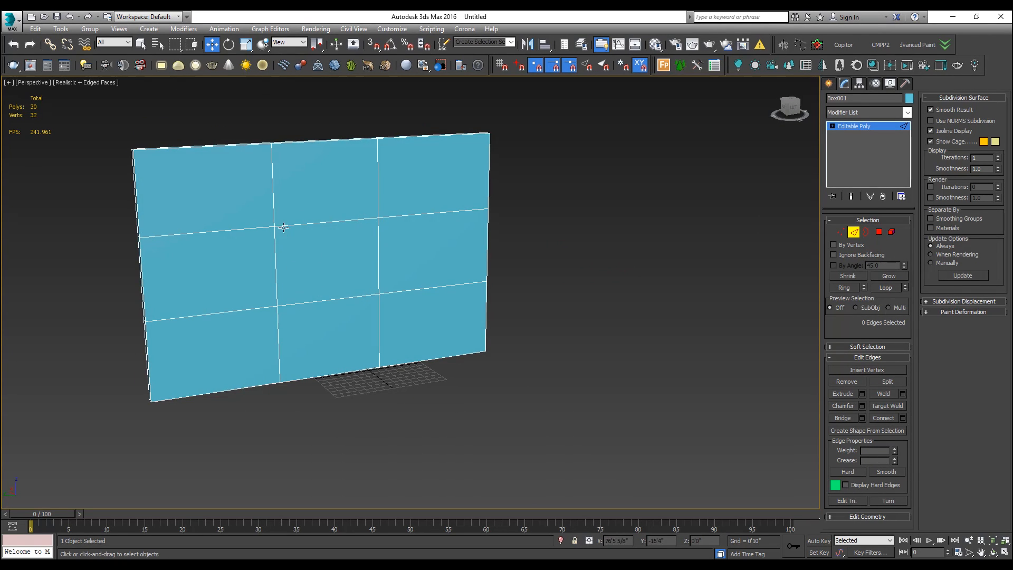
{"action": "middle_click_drag", "start_coordinate": [335, 279], "coordinate": [279, 223], "text": "alt"}
{"action": "middle_click_drag", "start_coordinate": [356, 265], "coordinate": [206, 263], "text": "alt"}
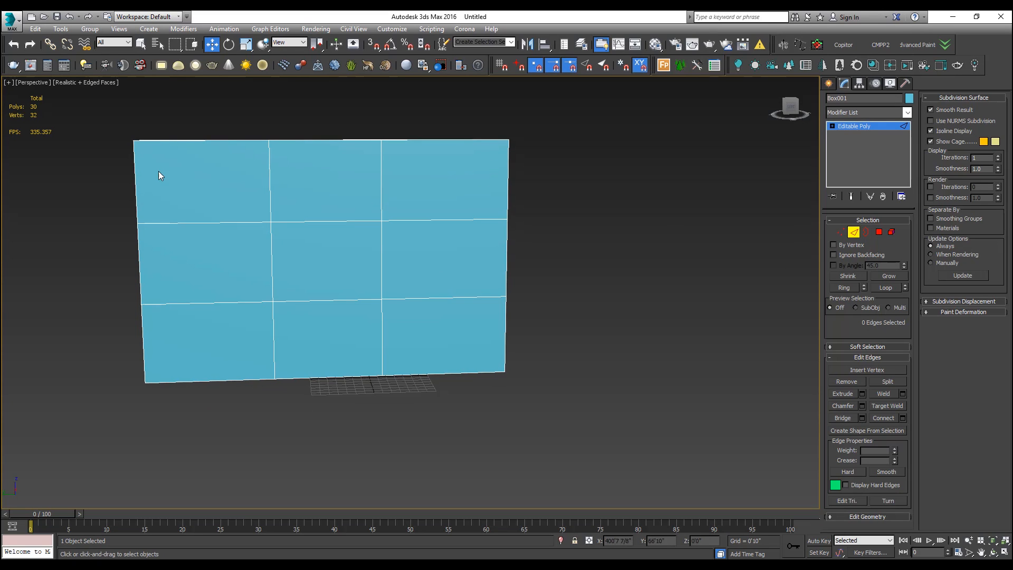
{"action": "left_click", "coordinate": [841, 232]}
{"action": "left_click_drag", "start_coordinate": [352, 108], "coordinate": [386, 321]}
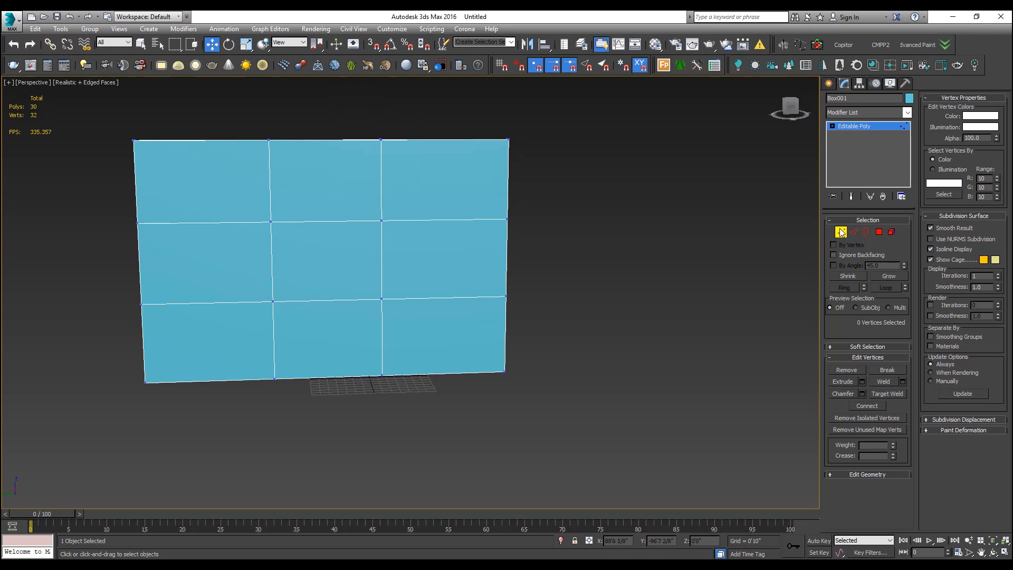
{"action": "left_click_drag", "start_coordinate": [362, 93], "coordinate": [424, 434]}
{"action": "left_click", "coordinate": [310, 261]}
{"action": "left_click_drag", "start_coordinate": [396, 272], "coordinate": [377, 270]}
{"action": "key", "text": "ctrl+z"}
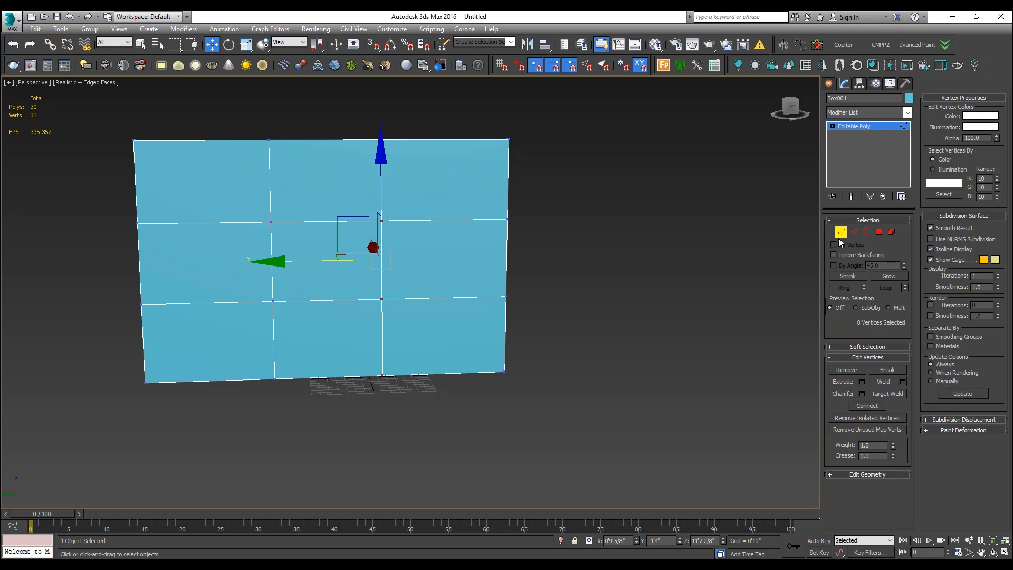
In Edge level, select the right vertical division and move it along Y onto the wall's right end using 3D snapping
{"action": "left_click", "coordinate": [854, 232]}
{"action": "left_click_drag", "start_coordinate": [332, 94], "coordinate": [438, 457]}
{"action": "left_click_drag", "start_coordinate": [301, 261], "coordinate": [407, 259]}
{"action": "middle_click_drag", "start_coordinate": [428, 291], "coordinate": [416, 308], "text": "alt"}
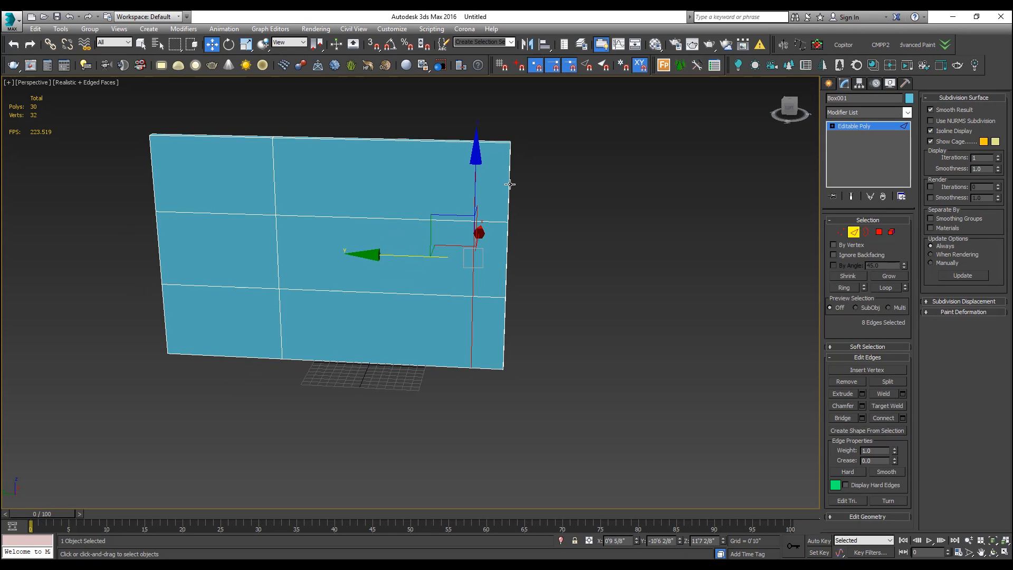
{"action": "key", "text": "s"}
{"action": "right_click", "coordinate": [375, 45]}
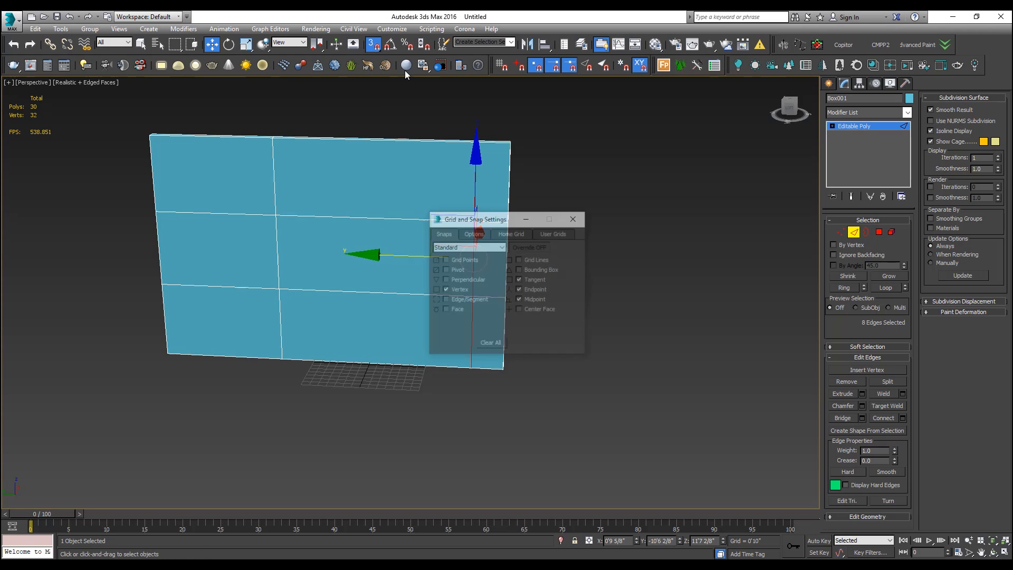
{"action": "left_click", "coordinate": [577, 224]}
{"action": "mouse_move", "coordinate": [412, 256]}
{"action": "left_mouse_down"}
{"action": "mouse_move", "coordinate": [379, 250]}
{"action": "mouse_move", "coordinate": [420, 240]}
{"action": "mouse_move", "coordinate": [444, 218]}
{"action": "mouse_move", "coordinate": [477, 153]}
{"action": "mouse_move", "coordinate": [509, 143]}
{"action": "mouse_move", "coordinate": [514, 168]}
{"action": "mouse_move", "coordinate": [509, 144]}
{"action": "left_mouse_up"}
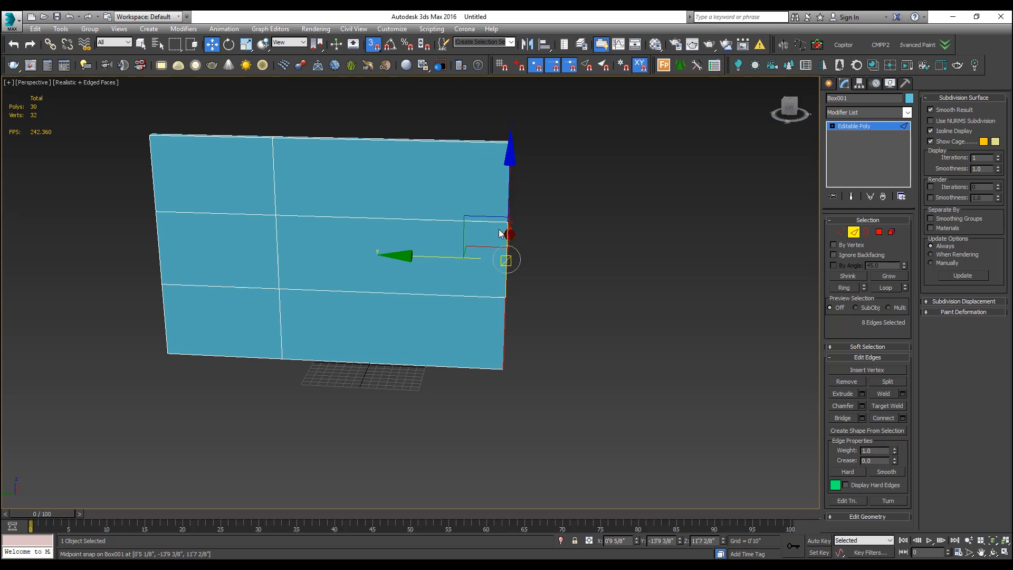
Offset the selected vertical division by 1' along Y from the wall's right end using Move Transform Type-In
{"action": "right_click", "coordinate": [212, 45]}
{"action": "left_click_drag", "start_coordinate": [549, 317], "coordinate": [633, 206]}
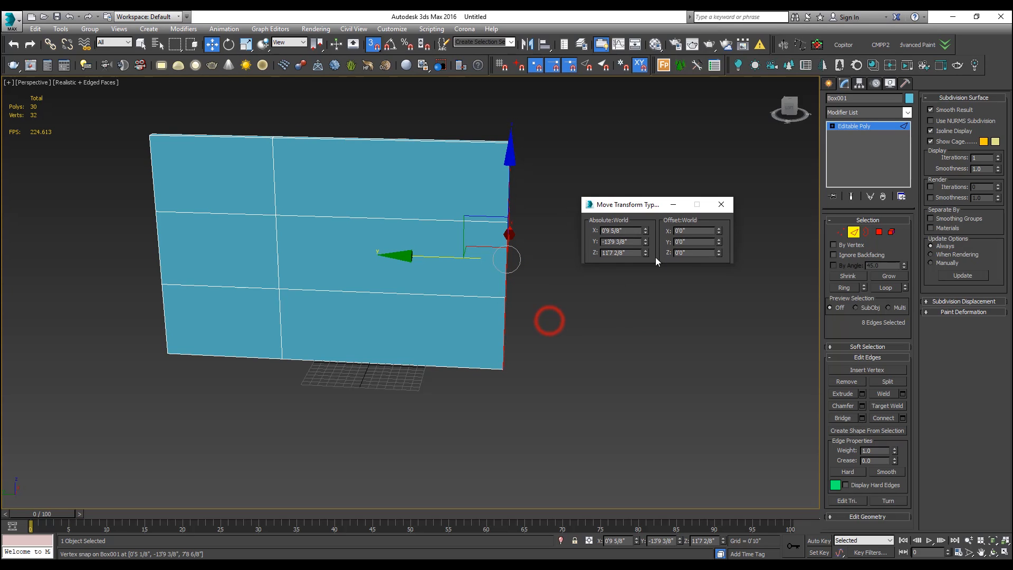
{"action": "mouse_move", "coordinate": [720, 241]}
{"action": "left_mouse_down"}
{"action": "mouse_move", "coordinate": [721, 196]}
{"action": "mouse_move", "coordinate": [719, 221]}
{"action": "left_mouse_up"}
{"action": "key", "text": "ctrl+z"}
{"action": "double_click", "coordinate": [696, 242]}
{"action": "type", "text": "1'"}
{"action": "key", "text": "Return"}
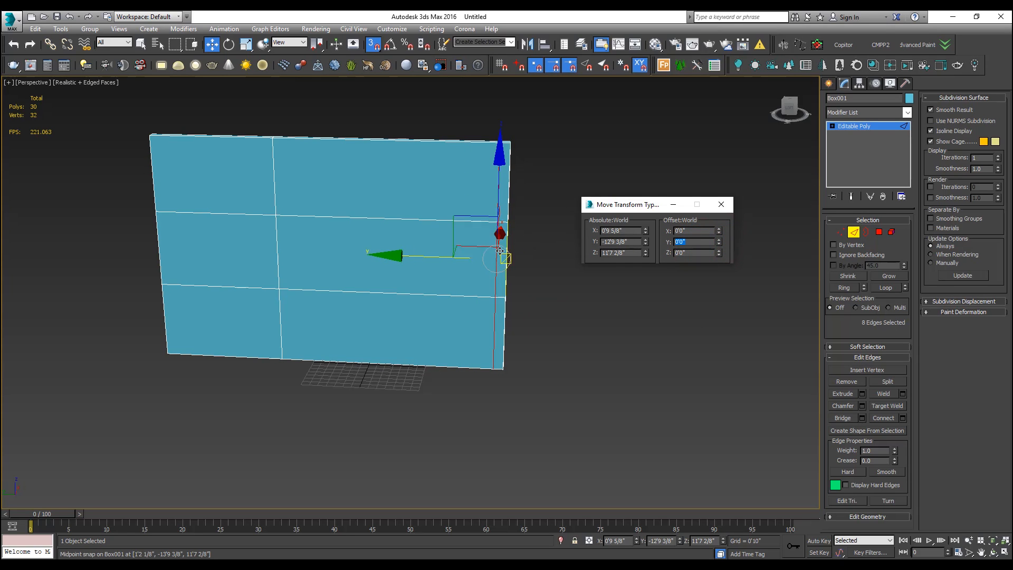
Snap the left vertical division's edges to the wall's left end and offset them by -1' along Y
{"action": "middle_click_drag", "start_coordinate": [389, 267], "coordinate": [401, 237], "text": "alt"}
{"action": "left_click_drag", "start_coordinate": [285, 98], "coordinate": [408, 449]}
{"action": "left_click_drag", "start_coordinate": [259, 246], "coordinate": [194, 125]}
{"action": "double_click", "coordinate": [680, 241]}
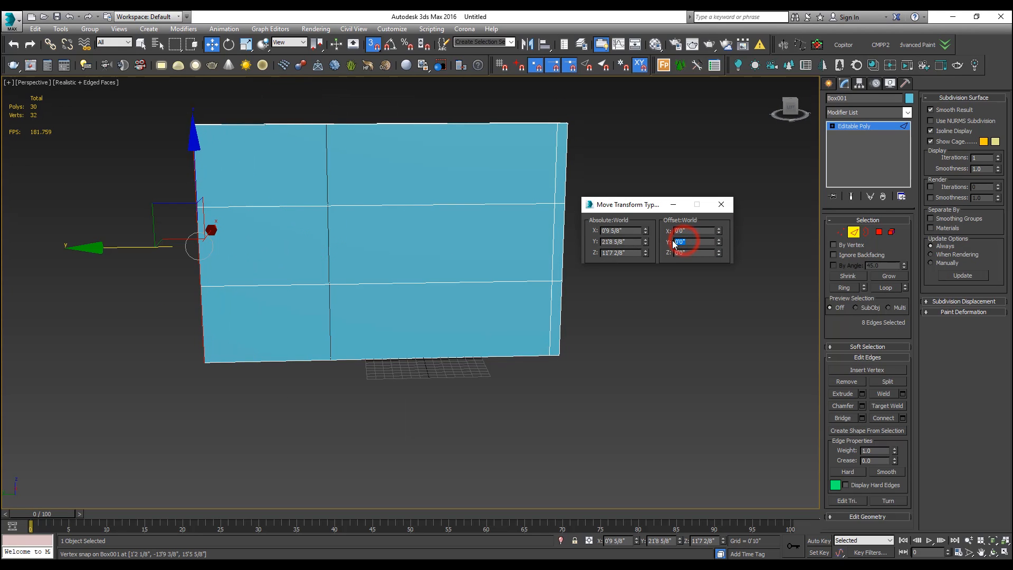
{"action": "type", "text": "1'"}
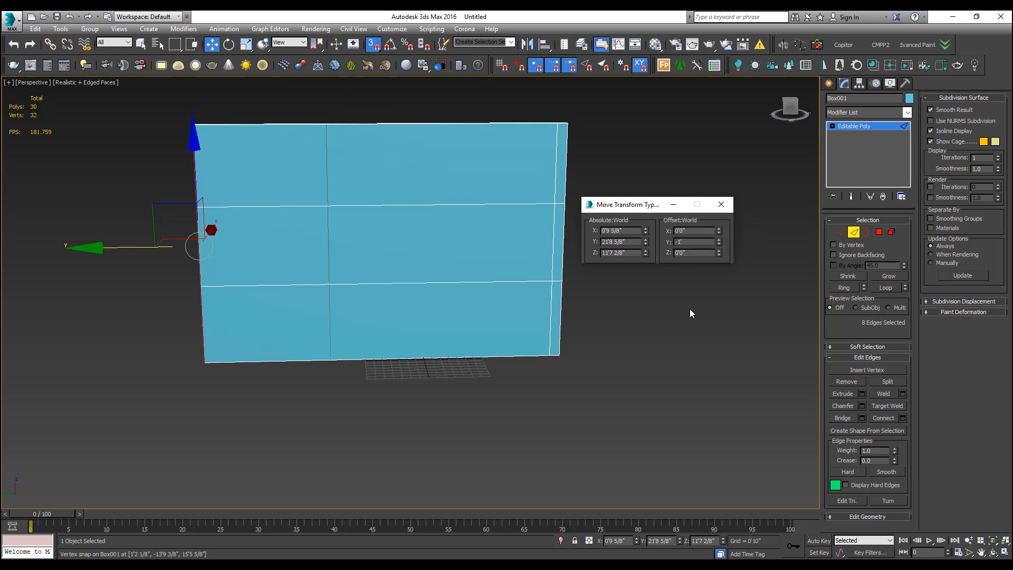
{"action": "key", "text": "Return"}
Snap the lower horizontal division's edges to the wall's base and offset them by 2' along Z
{"action": "middle_click_drag", "start_coordinate": [335, 278], "coordinate": [312, 253], "text": "alt"}
{"action": "left_click_drag", "start_coordinate": [175, 265], "coordinate": [209, 367]}
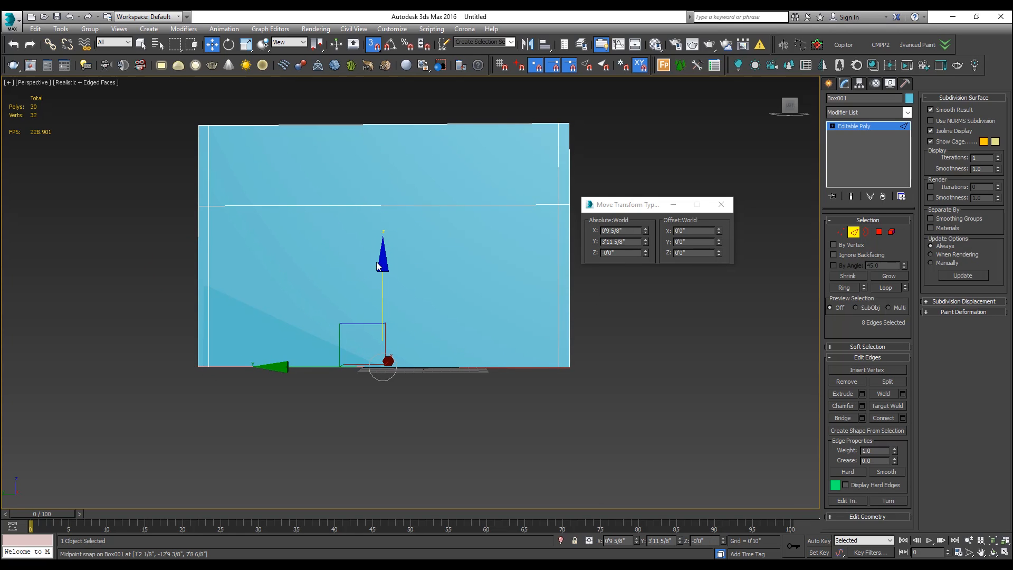
{"action": "left_click", "coordinate": [692, 253]}
{"action": "type", "text": "12"}
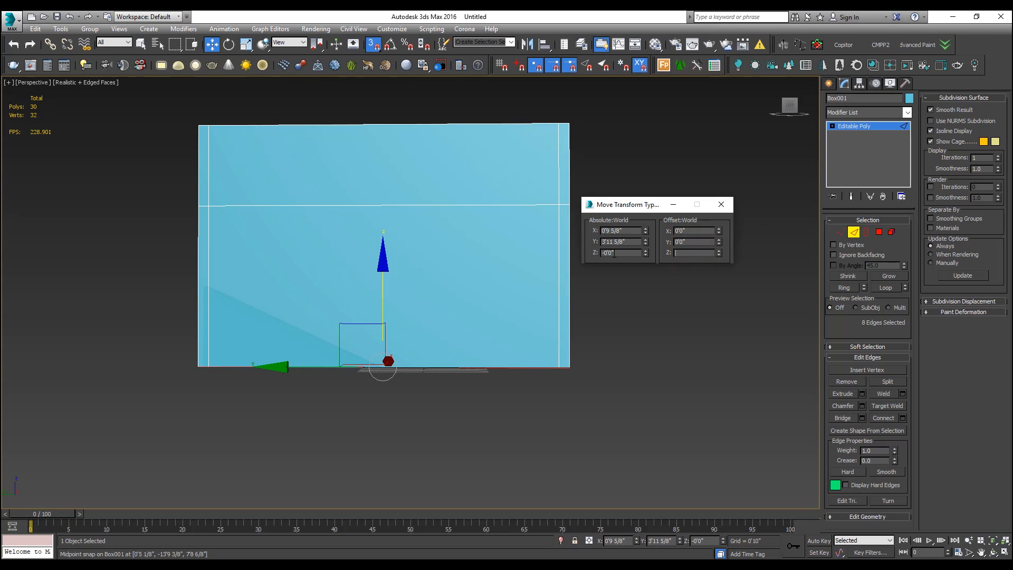
{"action": "key", "text": "Return"}
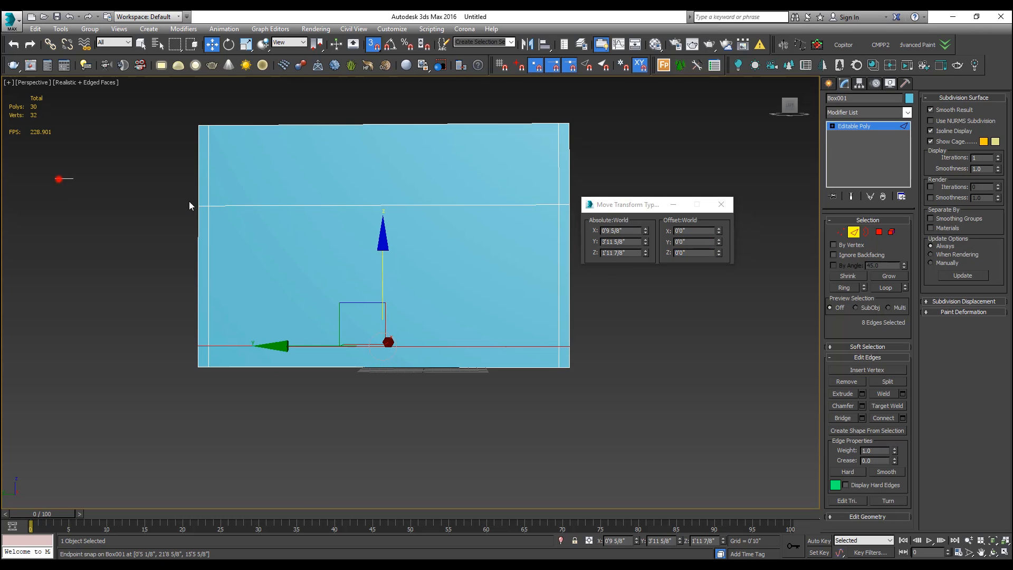
Select the upper horizontal division's edges, snap them to the wall's base and offset them by 7' along Z
{"action": "left_click_drag", "start_coordinate": [58, 179], "coordinate": [573, 226]}
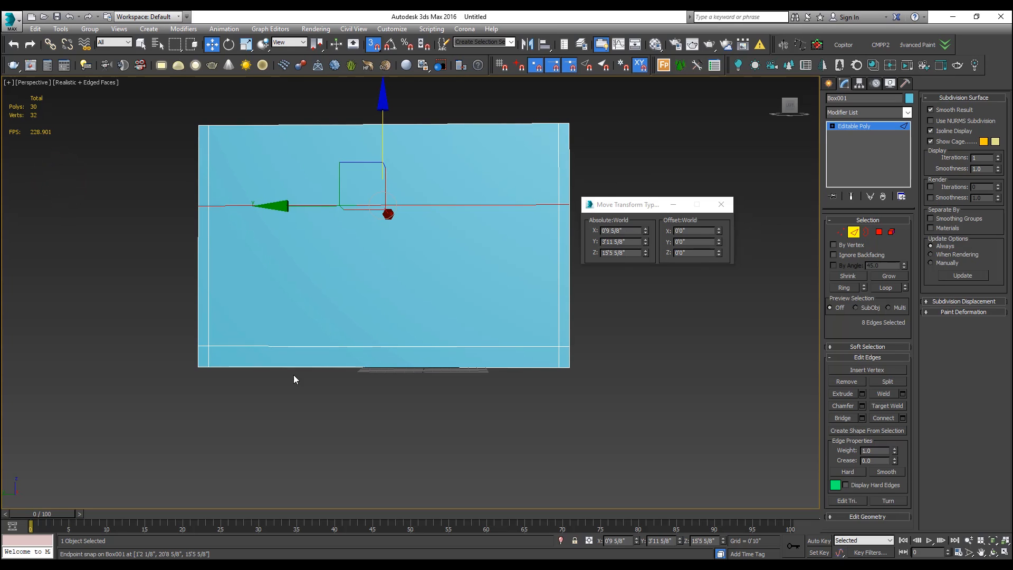
{"action": "left_click_drag", "start_coordinate": [379, 103], "coordinate": [196, 352]}
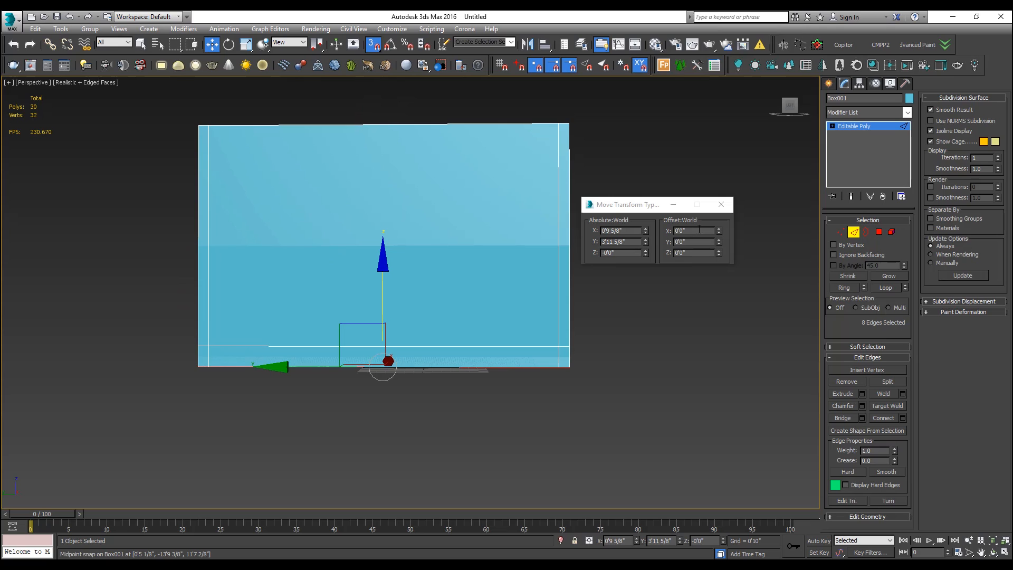
{"action": "double_click", "coordinate": [687, 252]}
{"action": "type", "text": "7"}
{"action": "key", "text": "Return"}
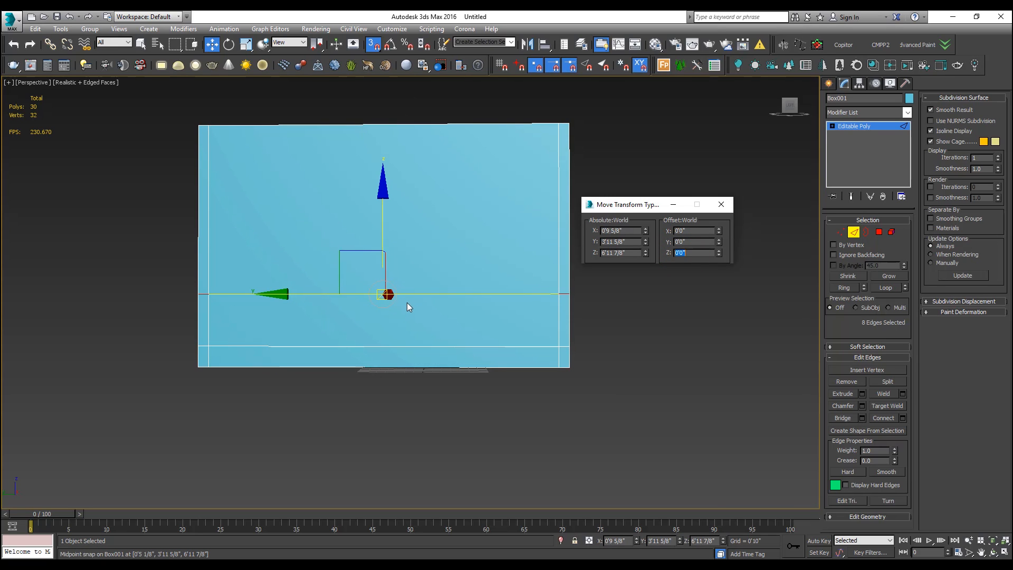
Turn off snapping, raise the upper horizontal division to about 17'5" on Z and close the transform type-in
{"action": "type", "text": "555"}
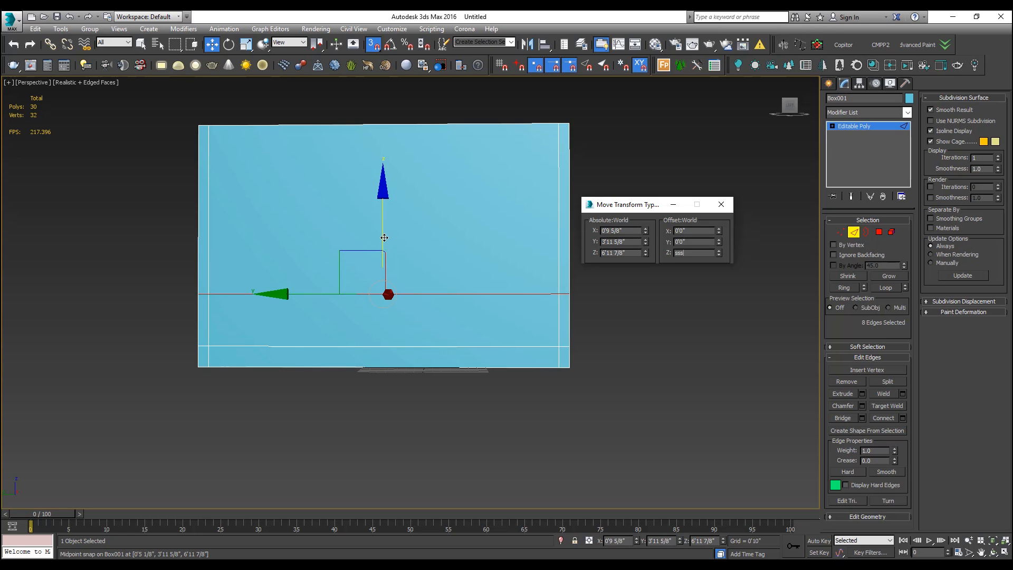
{"action": "left_click_drag", "start_coordinate": [384, 247], "coordinate": [384, 134]}
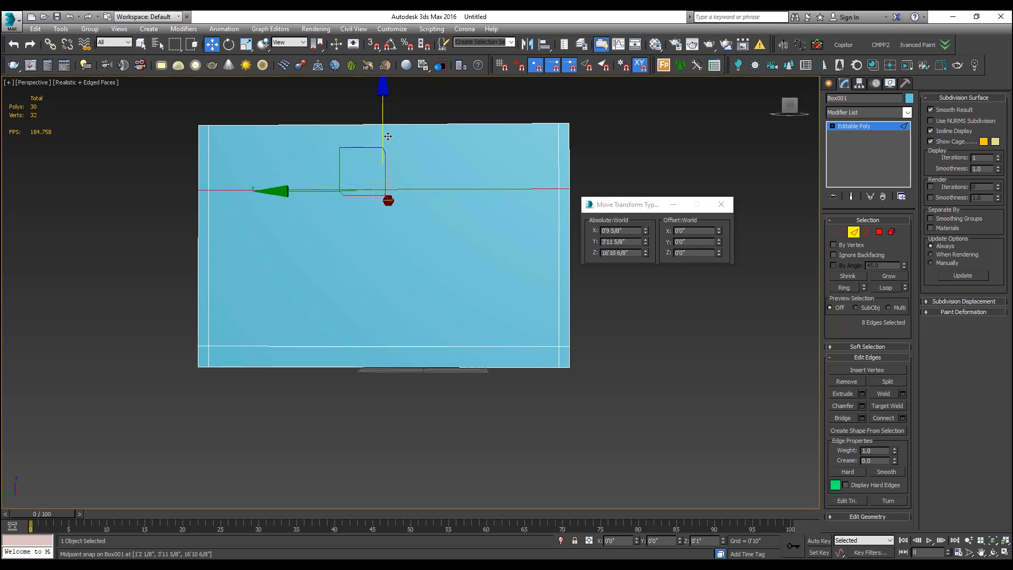
{"action": "left_click", "coordinate": [721, 204]}
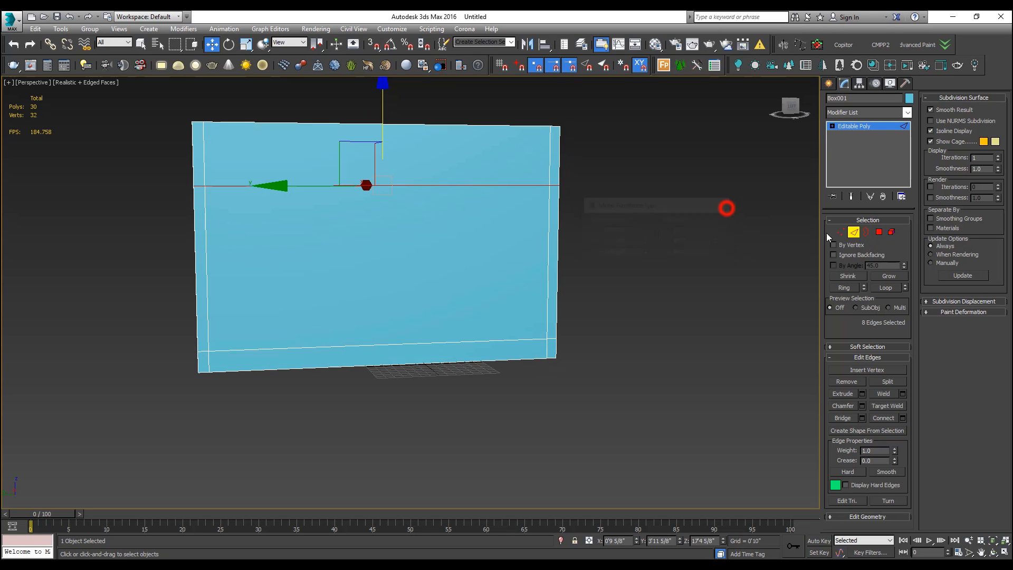
Leave Edge sub-object level and keep the whole wall object selected
{"action": "left_click", "coordinate": [853, 232]}
{"action": "left_click", "coordinate": [732, 215]}
{"action": "middle_click_drag", "start_coordinate": [344, 261], "coordinate": [331, 274], "text": "alt"}
{"action": "left_click", "coordinate": [346, 223]}
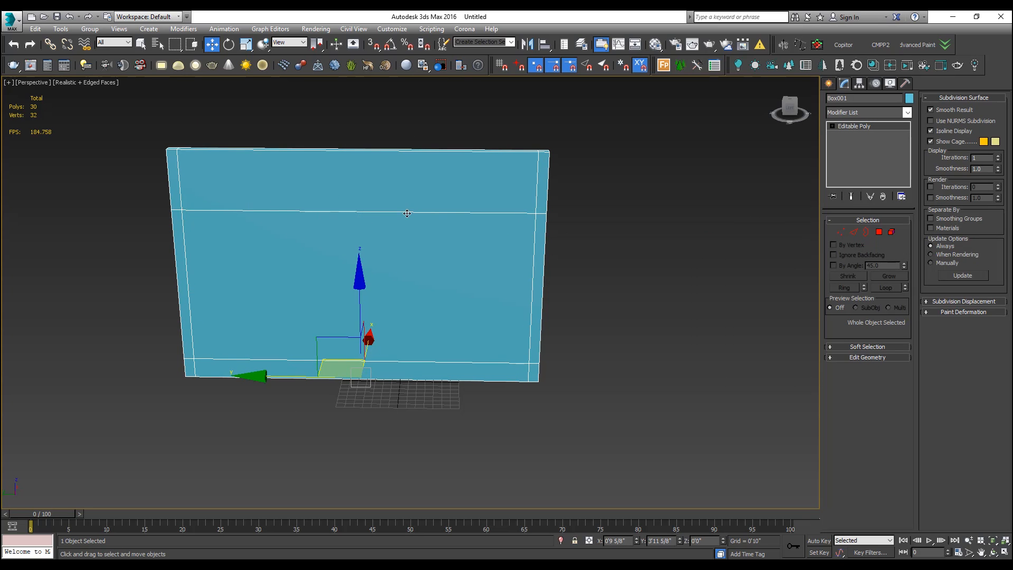
In Polygon level, select the large center polygons on both sides of the wall and delete them to cut an opening
{"action": "middle_click_drag", "start_coordinate": [222, 320], "coordinate": [256, 294], "text": "alt"}
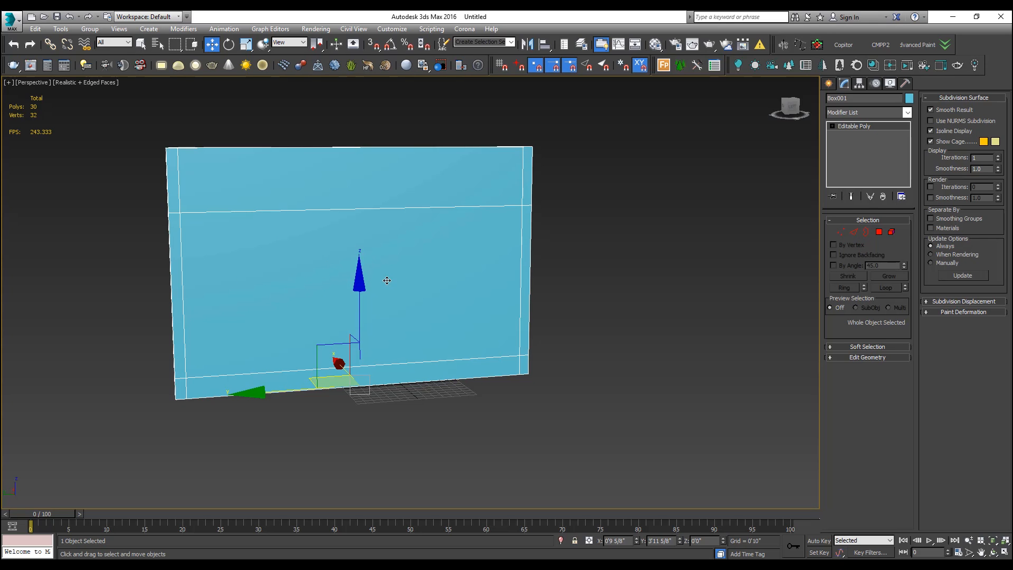
{"action": "middle_click_drag", "start_coordinate": [279, 267], "coordinate": [341, 276], "text": "alt"}
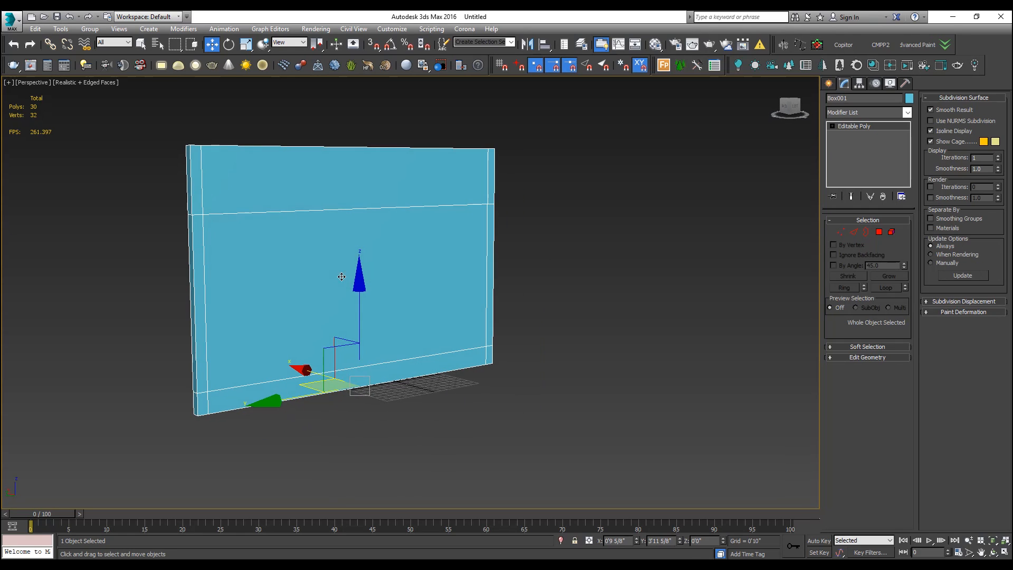
{"action": "left_click", "coordinate": [880, 233]}
{"action": "left_click", "coordinate": [402, 220]}
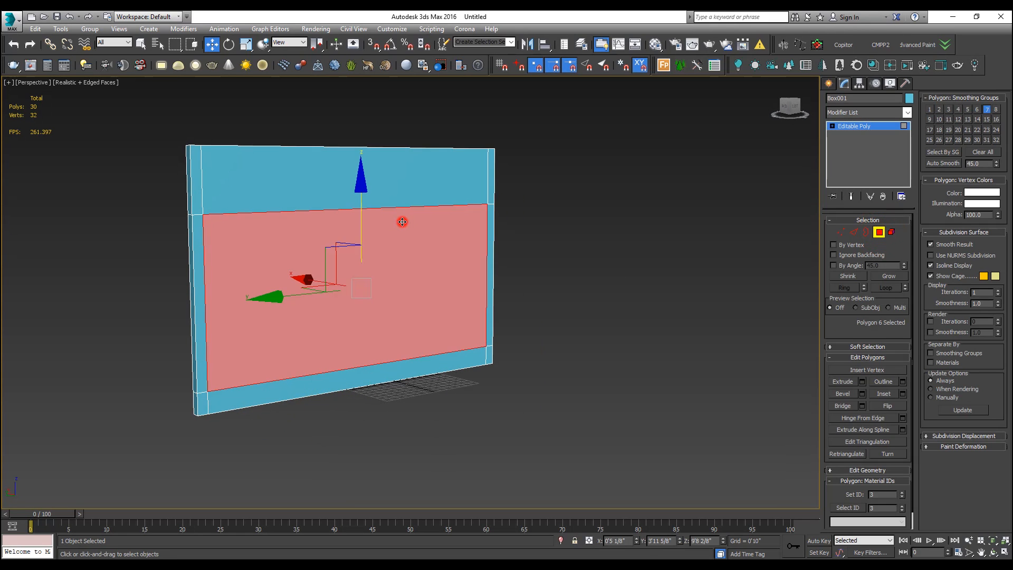
{"action": "middle_click_drag", "start_coordinate": [312, 275], "coordinate": [429, 255], "text": "alt"}
{"action": "left_click", "coordinate": [435, 231], "text": "ctrl"}
{"action": "middle_click_drag", "start_coordinate": [528, 307], "coordinate": [393, 290], "text": "alt"}
{"action": "key", "text": "Delete"}
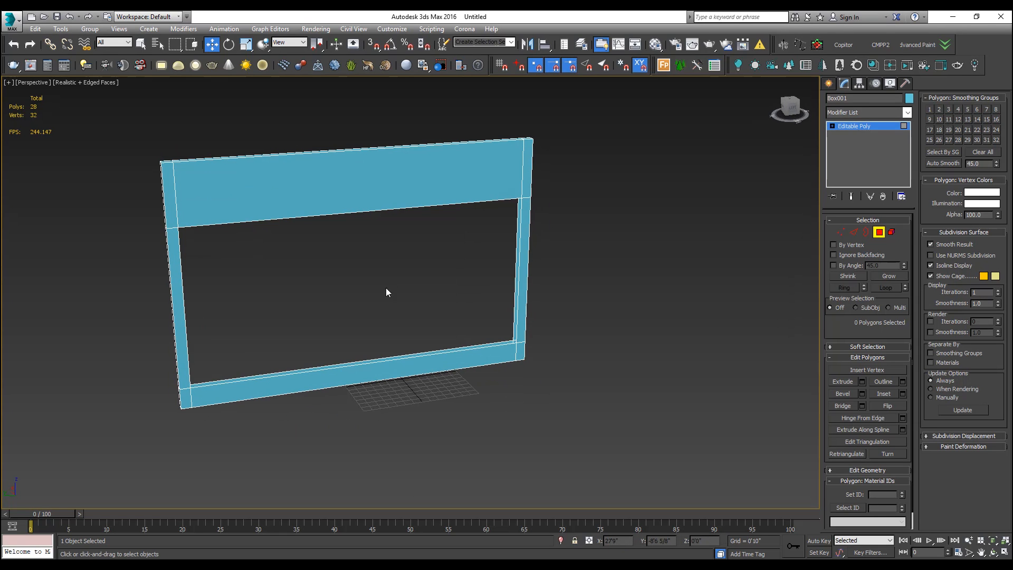
Examine the inside of the opening, undo the center polygons' deletion and delete both polygons again
{"action": "middle_click_drag", "start_coordinate": [438, 327], "coordinate": [353, 335], "text": "alt"}
{"action": "scroll", "coordinate": [314, 334], "scroll_direction": "up", "scroll_amount": 7}
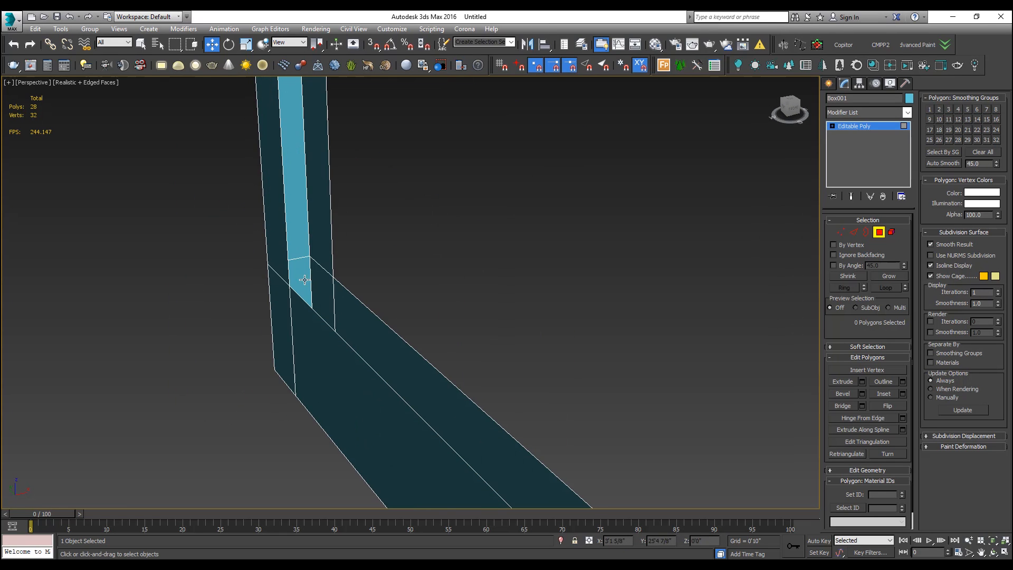
{"action": "scroll", "coordinate": [321, 267], "scroll_direction": "down", "scroll_amount": 8}
{"action": "middle_click_drag", "start_coordinate": [313, 262], "coordinate": [452, 282], "text": "alt"}
{"action": "middle_click_drag", "start_coordinate": [491, 244], "coordinate": [469, 243], "text": "alt"}
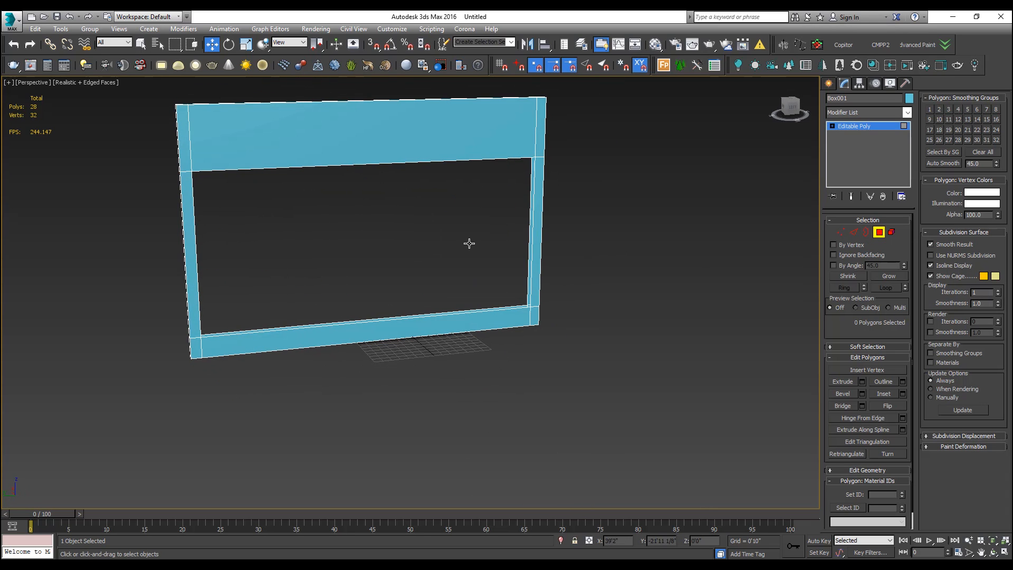
{"action": "key", "text": "ctrl+z"}
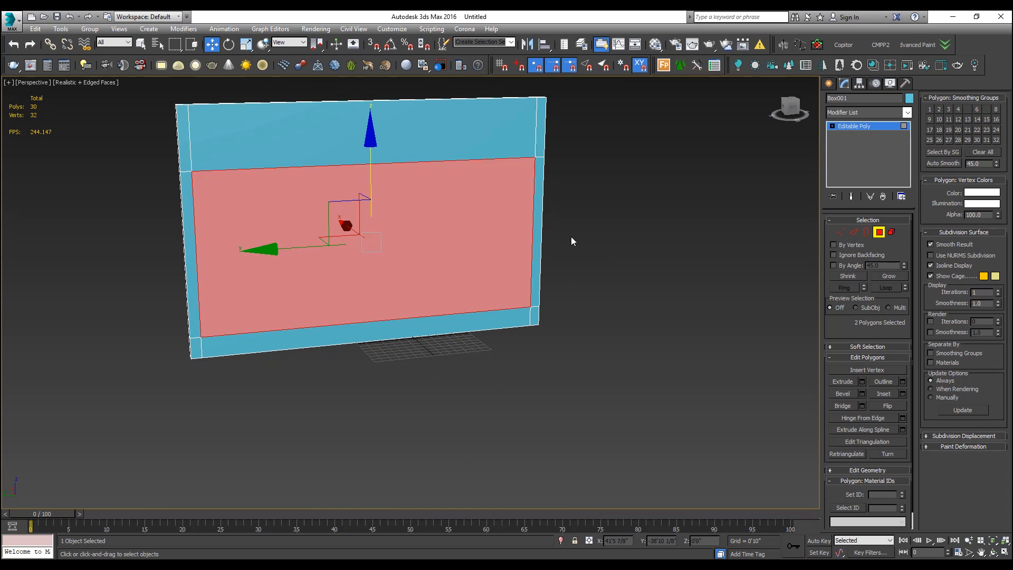
{"action": "key", "text": "Delete"}
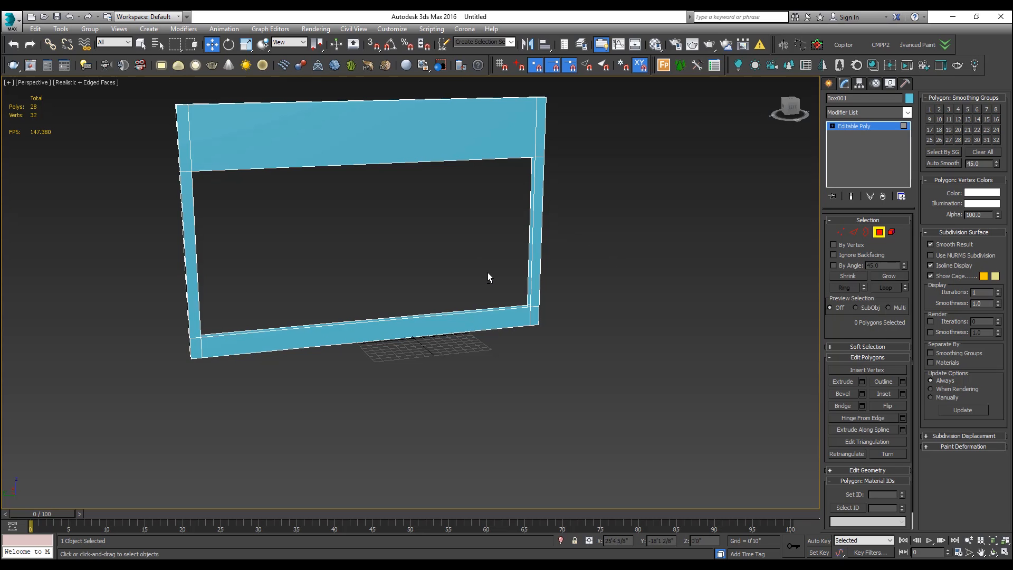
{"action": "middle_click_drag", "start_coordinate": [485, 274], "coordinate": [453, 275], "text": "alt"}
{"action": "scroll", "coordinate": [453, 275], "scroll_direction": "up", "scroll_amount": 6}
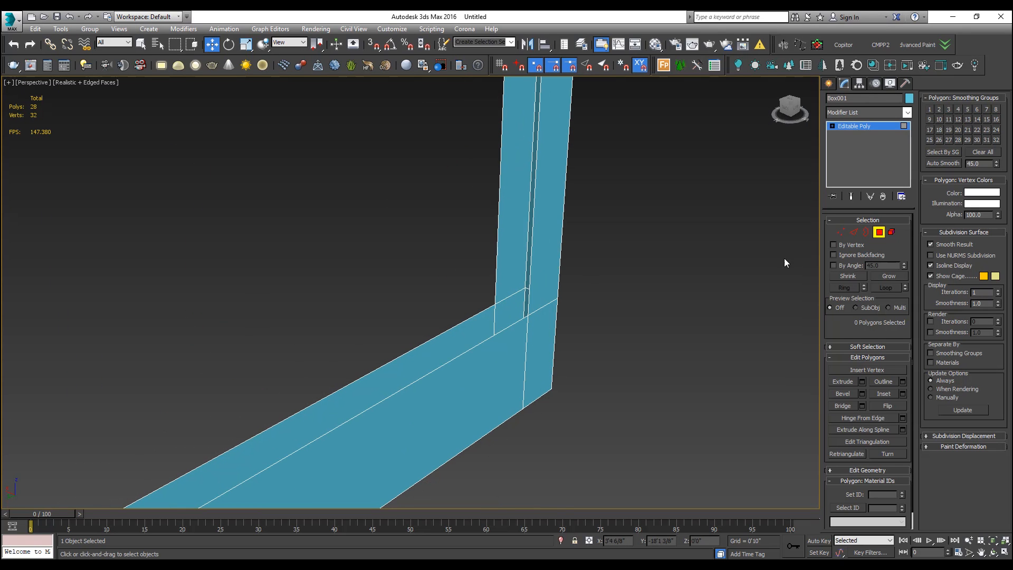
In Border level, select the opening's borders on both sides of the wall, cap them and undo the caps
{"action": "left_click", "coordinate": [866, 232]}
{"action": "left_click", "coordinate": [531, 259]}
{"action": "scroll", "coordinate": [500, 276], "scroll_direction": "down", "scroll_amount": 6}
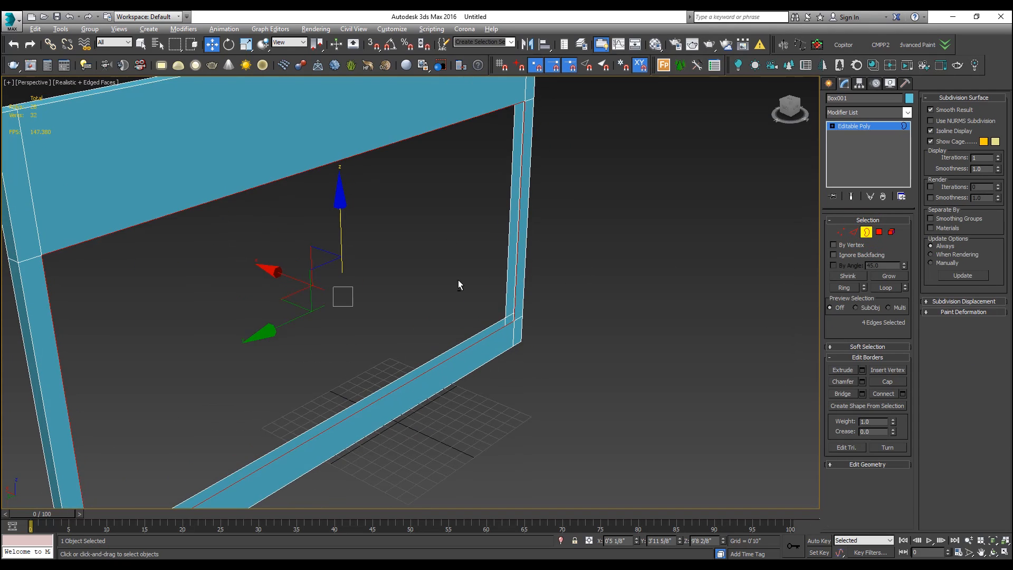
{"action": "scroll", "coordinate": [456, 284], "scroll_direction": "down", "scroll_amount": 2}
{"action": "left_click", "coordinate": [456, 302], "text": "ctrl"}
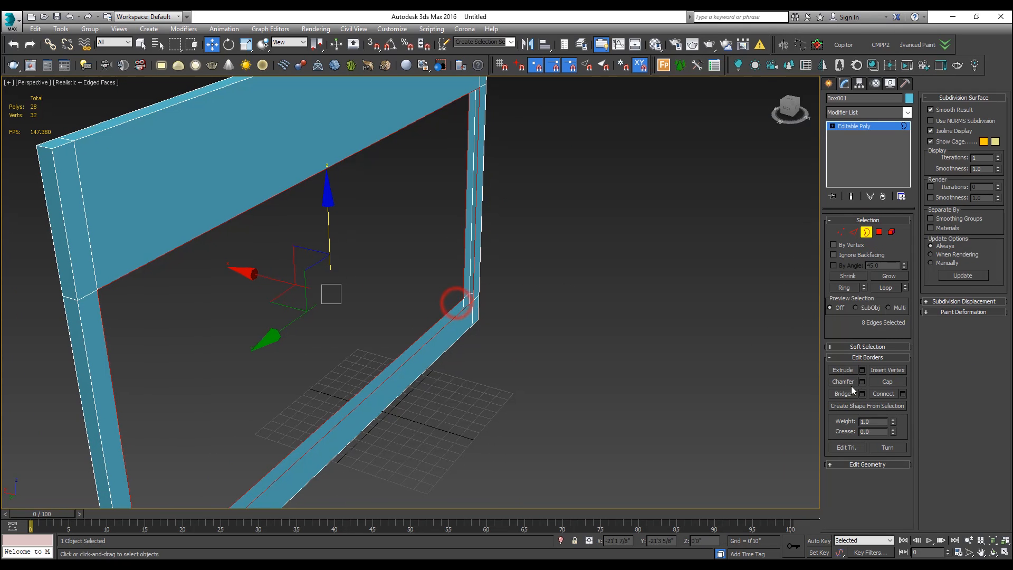
{"action": "left_click", "coordinate": [886, 381]}
{"action": "key", "text": "ctrl+z"}
Select one opening border, enable snapping, extrude a copy of it across the wall thickness and undo the extrusion
{"action": "scroll", "coordinate": [475, 300], "scroll_direction": "up", "scroll_amount": 5}
{"action": "left_click", "coordinate": [437, 287]}
{"action": "scroll", "coordinate": [436, 287], "scroll_direction": "down", "scroll_amount": 3}
{"action": "middle_click_drag", "start_coordinate": [437, 288], "coordinate": [473, 281]}
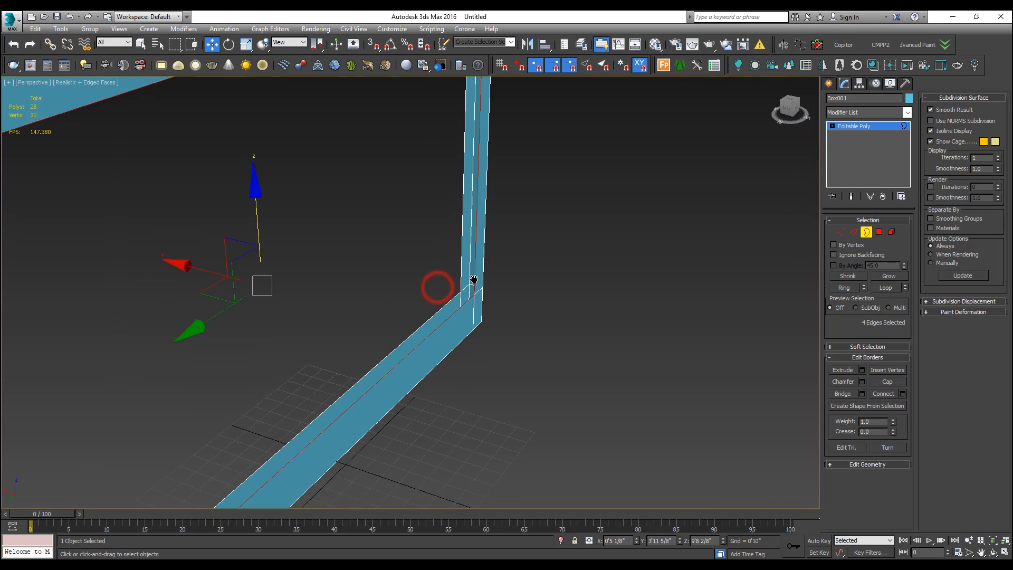
{"action": "scroll", "coordinate": [473, 280], "scroll_direction": "down", "scroll_amount": 4}
{"action": "scroll", "coordinate": [359, 283], "scroll_direction": "up", "scroll_amount": 2}
{"action": "key", "text": "s"}
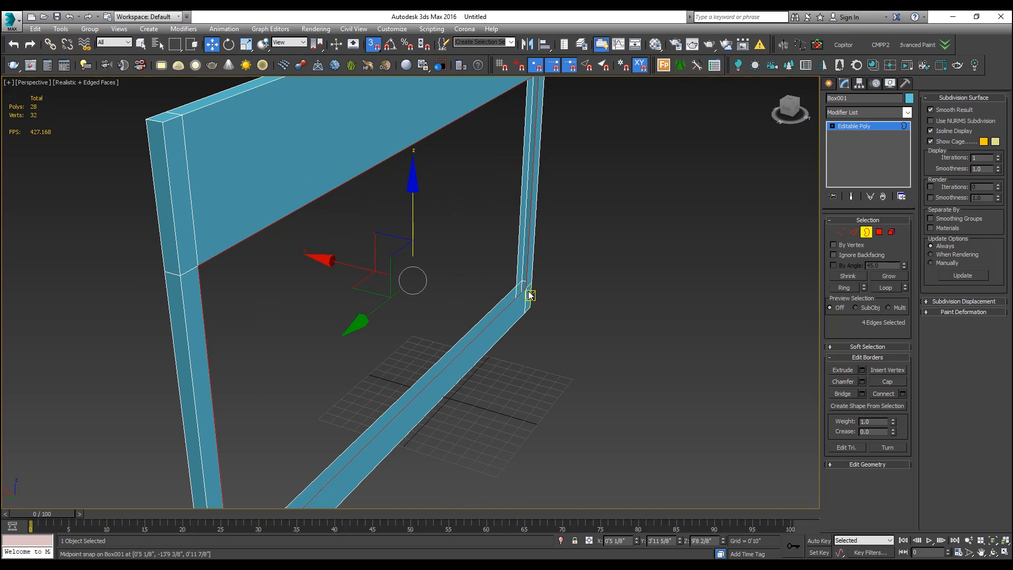
{"action": "left_click_drag", "start_coordinate": [341, 262], "coordinate": [510, 281], "text": "shift"}
{"action": "middle_click_drag", "start_coordinate": [528, 310], "coordinate": [396, 273], "text": "alt"}
{"action": "middle_click_drag", "start_coordinate": [280, 226], "coordinate": [261, 209], "text": "alt"}
{"action": "key", "text": "z"}
{"action": "middle_click_drag", "start_coordinate": [323, 279], "coordinate": [449, 326], "text": "alt"}
{"action": "scroll", "coordinate": [450, 327], "scroll_direction": "down", "scroll_amount": 4}
{"action": "key", "text": "ctrl+z"}
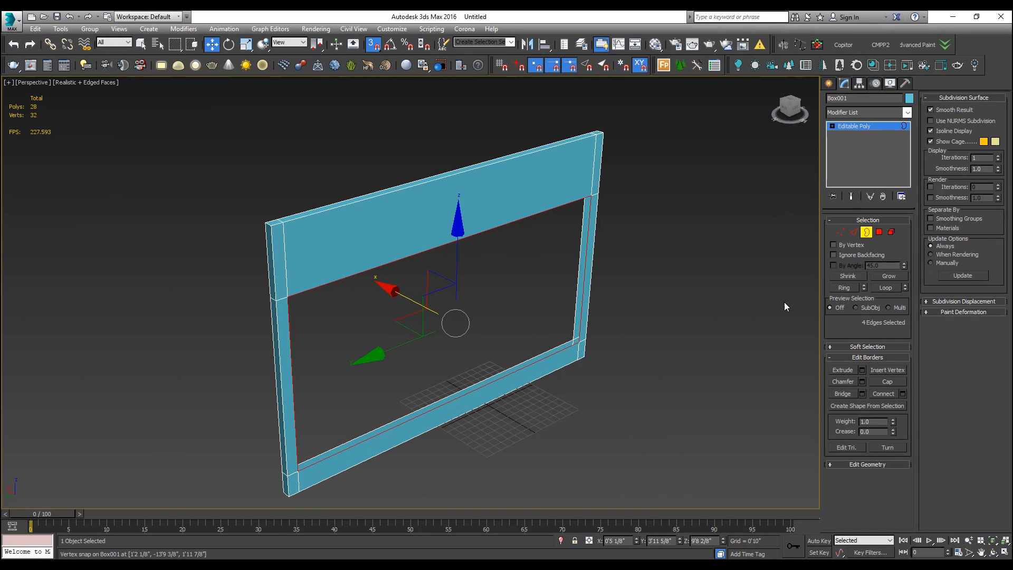
Leave Border level and undo the deletion of the wall's two center polygons
{"action": "left_click", "coordinate": [869, 235]}
{"action": "scroll", "coordinate": [607, 274], "scroll_direction": "down", "scroll_amount": 3}
{"action": "middle_click_drag", "start_coordinate": [585, 318], "coordinate": [529, 285]}
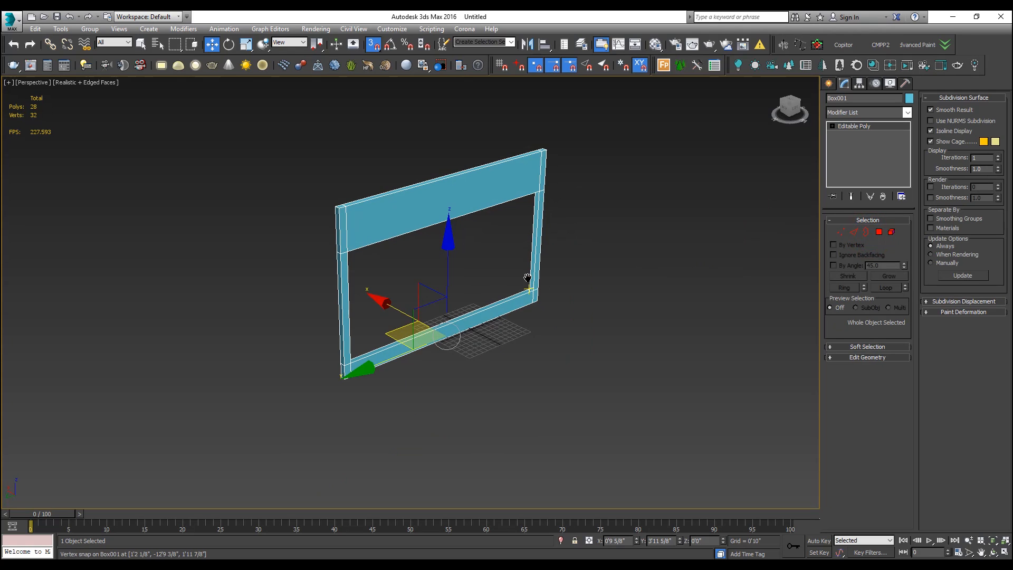
{"action": "key", "text": "ctrl+z"}
In Polygon level, select the center polygons on both sides of the wall, bridge them into an opening and leave sub-object level
{"action": "left_click", "coordinate": [880, 230]}
{"action": "left_click", "coordinate": [491, 246]}
{"action": "middle_click_drag", "start_coordinate": [492, 246], "coordinate": [595, 238], "text": "alt"}
{"action": "left_click", "coordinate": [532, 239], "text": "ctrl"}
{"action": "middle_click_drag", "start_coordinate": [532, 238], "coordinate": [774, 413], "text": "alt"}
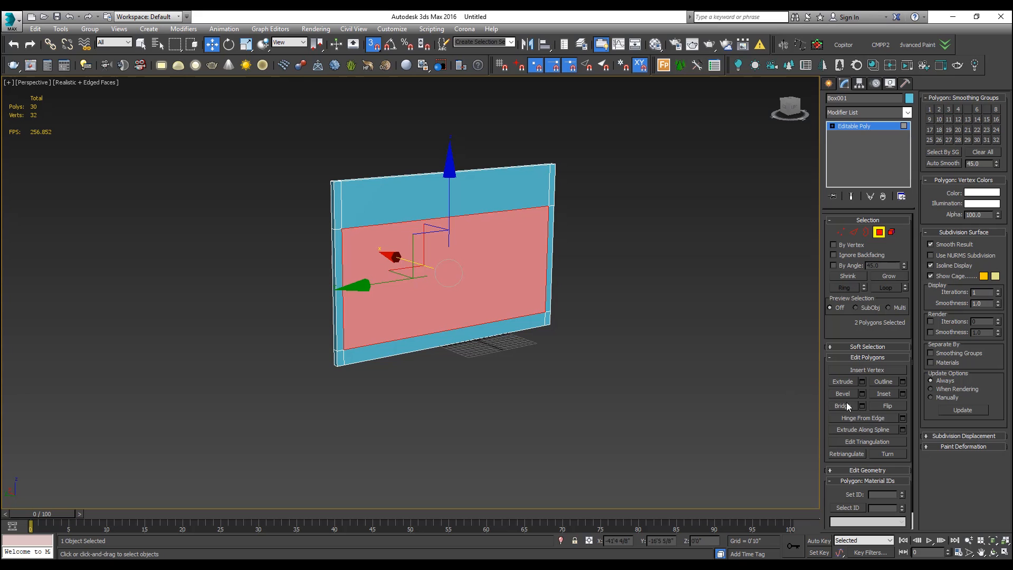
{"action": "left_click", "coordinate": [843, 406]}
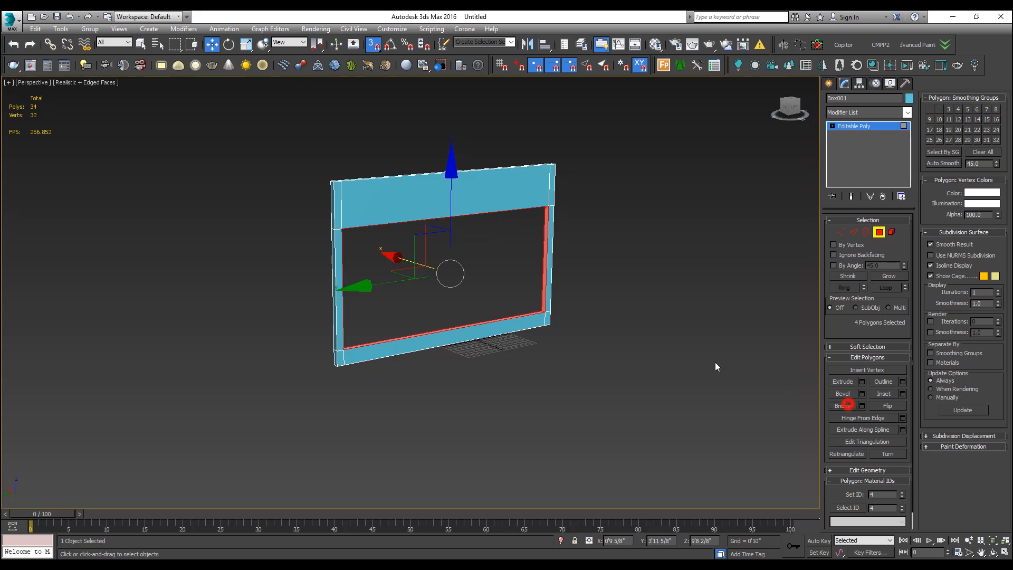
{"action": "scroll", "coordinate": [520, 310], "scroll_direction": "up", "scroll_amount": 5}
{"action": "scroll", "coordinate": [528, 314], "scroll_direction": "up", "scroll_amount": 3}
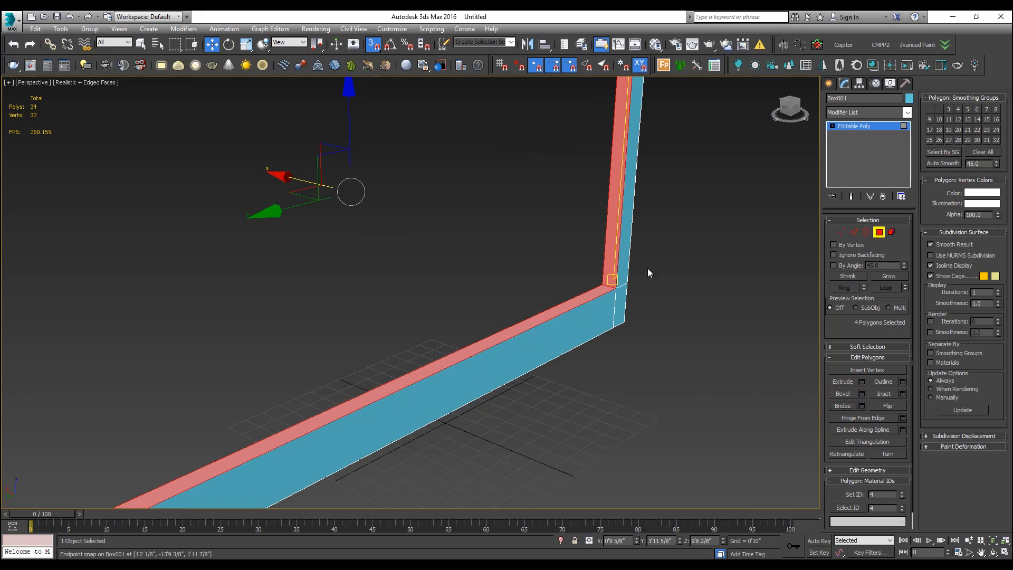
{"action": "scroll", "coordinate": [610, 281], "scroll_direction": "down", "scroll_amount": 4}
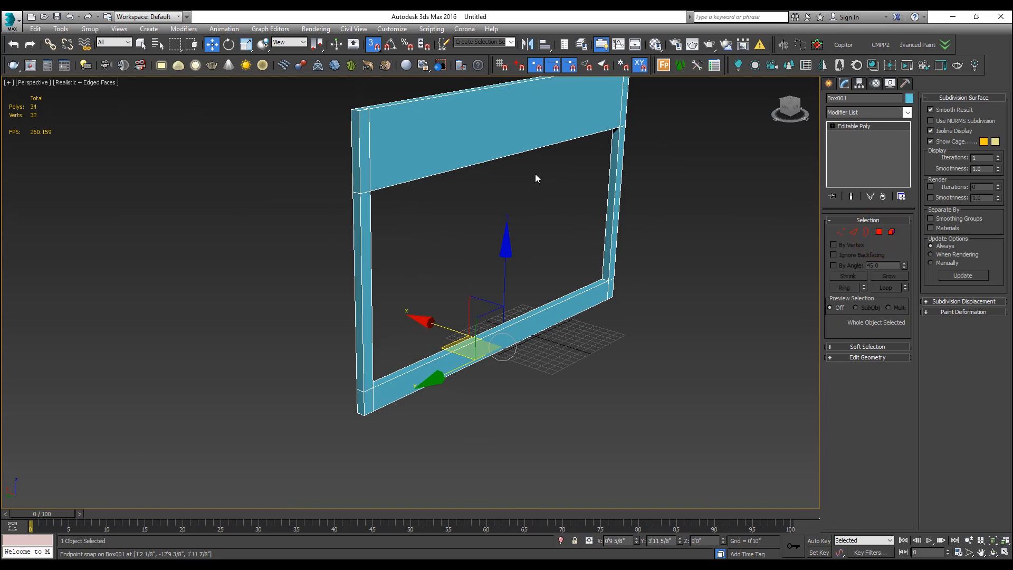
Create a Sliding window snapped to the opening's corners, 33'6" wide, 0'9" deep and 15'4 5/8" high
{"action": "middle_click_drag", "start_coordinate": [498, 311], "coordinate": [466, 335], "text": "alt"}
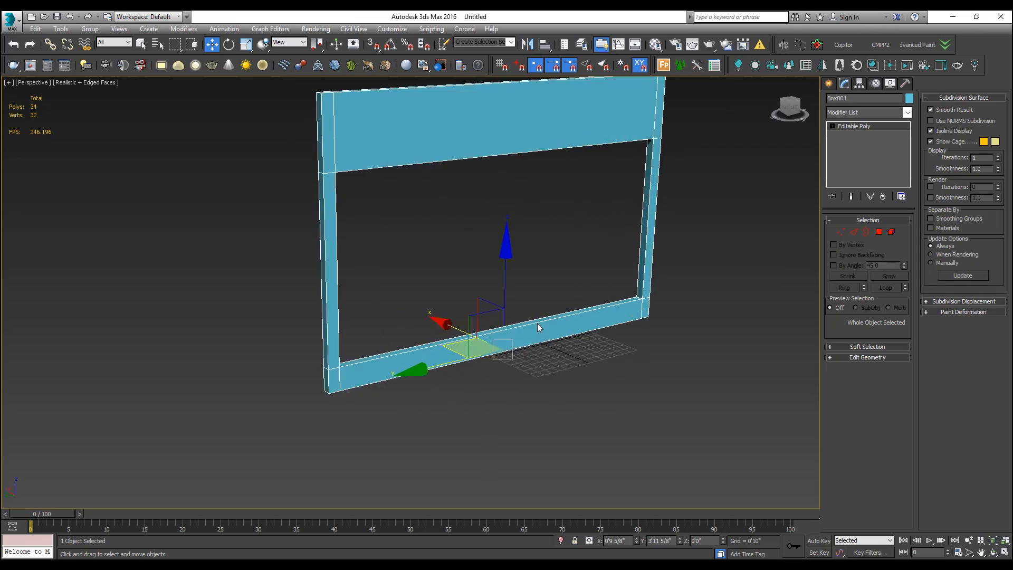
{"action": "middle_click_drag", "start_coordinate": [533, 346], "coordinate": [503, 413]}
{"action": "middle_click_drag", "start_coordinate": [503, 413], "coordinate": [521, 357], "text": "alt"}
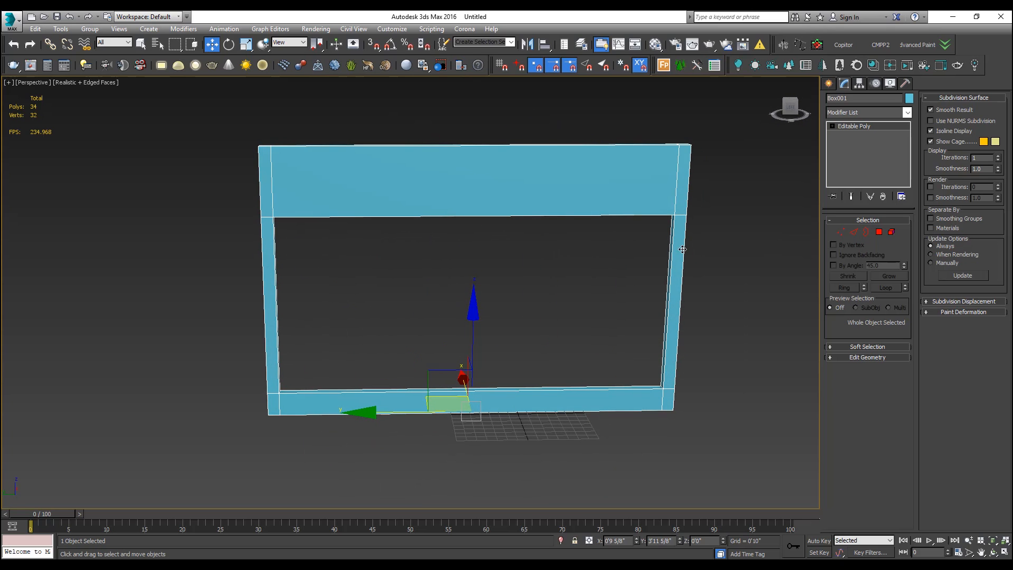
{"action": "middle_click_drag", "start_coordinate": [720, 217], "coordinate": [570, 236], "text": "alt"}
{"action": "left_click", "coordinate": [828, 84]}
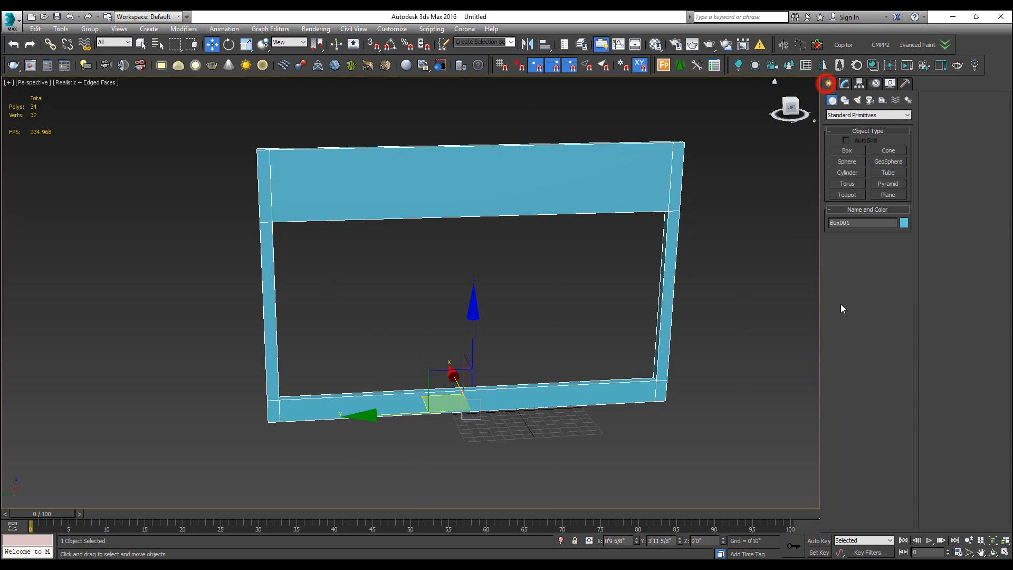
{"action": "left_click", "coordinate": [842, 116]}
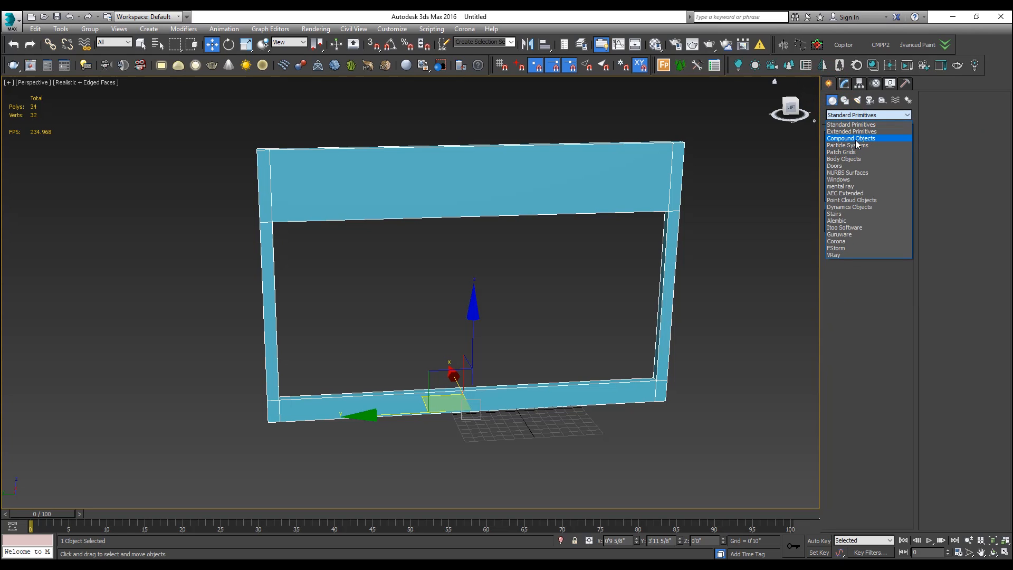
{"action": "left_click", "coordinate": [840, 180]}
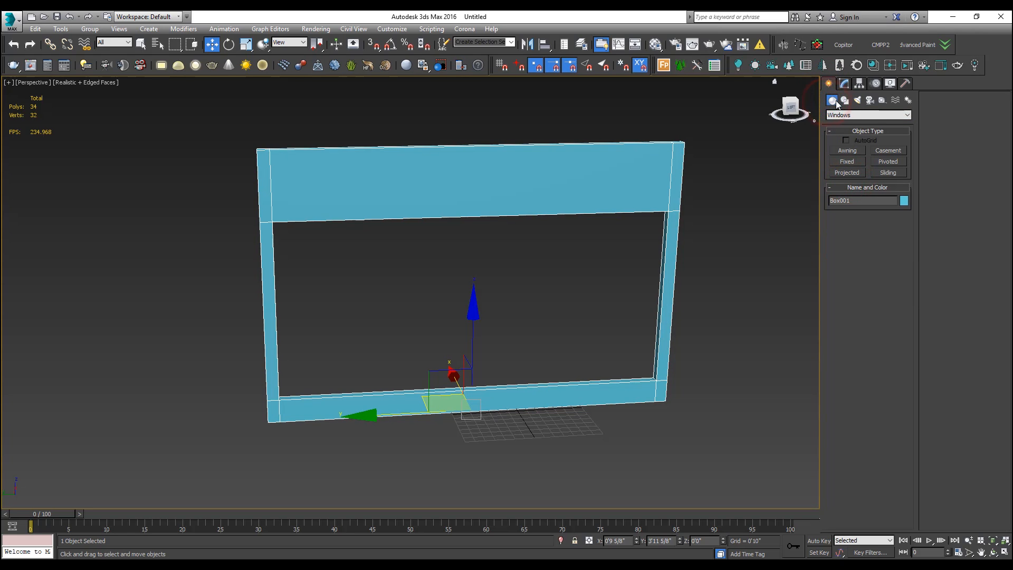
{"action": "left_click", "coordinate": [888, 173]}
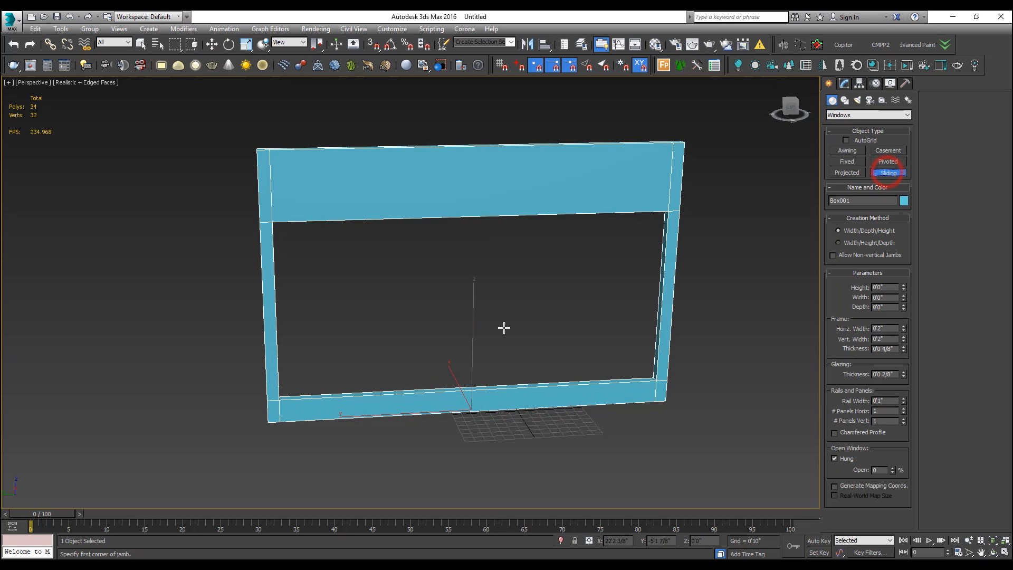
{"action": "mouse_move", "coordinate": [452, 334]}
{"action": "middle_mouse_down", "text": "alt"}
{"action": "mouse_move", "coordinate": [405, 335]}
{"action": "mouse_move", "coordinate": [433, 358]}
{"action": "mouse_move", "coordinate": [412, 330]}
{"action": "middle_mouse_up", "text": "alt"}
{"action": "key", "text": "s"}
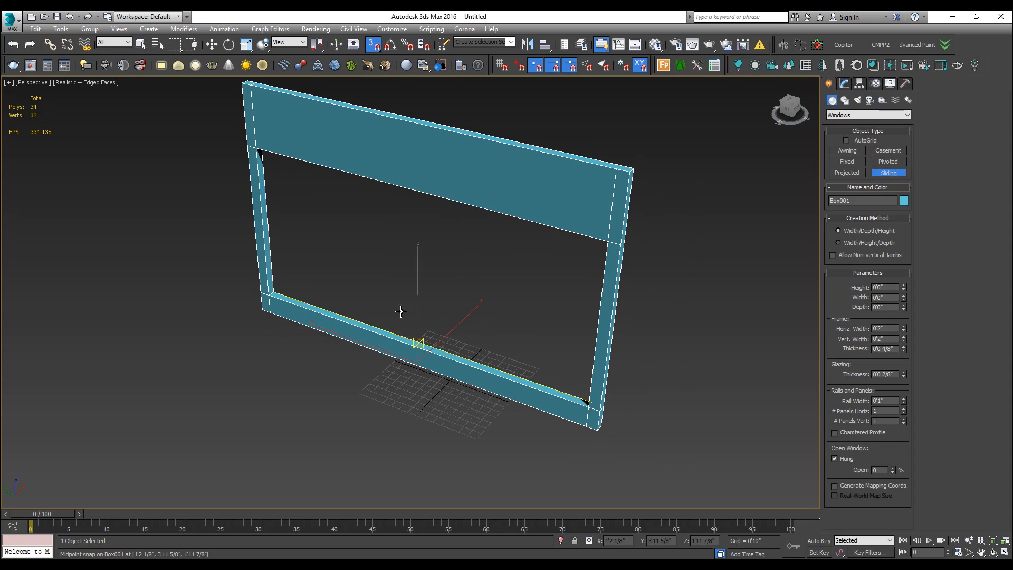
{"action": "left_click_drag", "start_coordinate": [276, 278], "coordinate": [590, 401]}
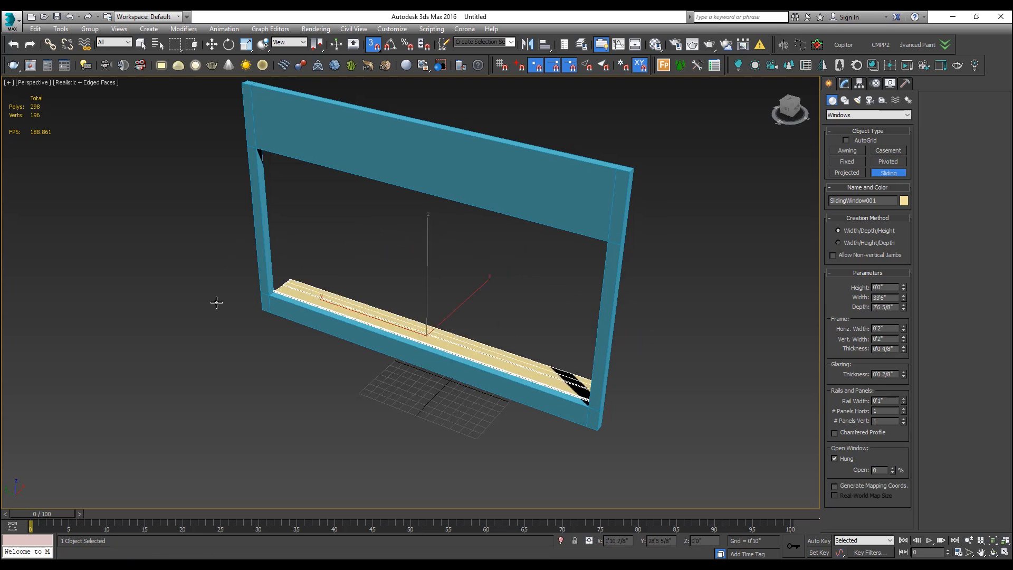
{"action": "left_click", "coordinate": [268, 296]}
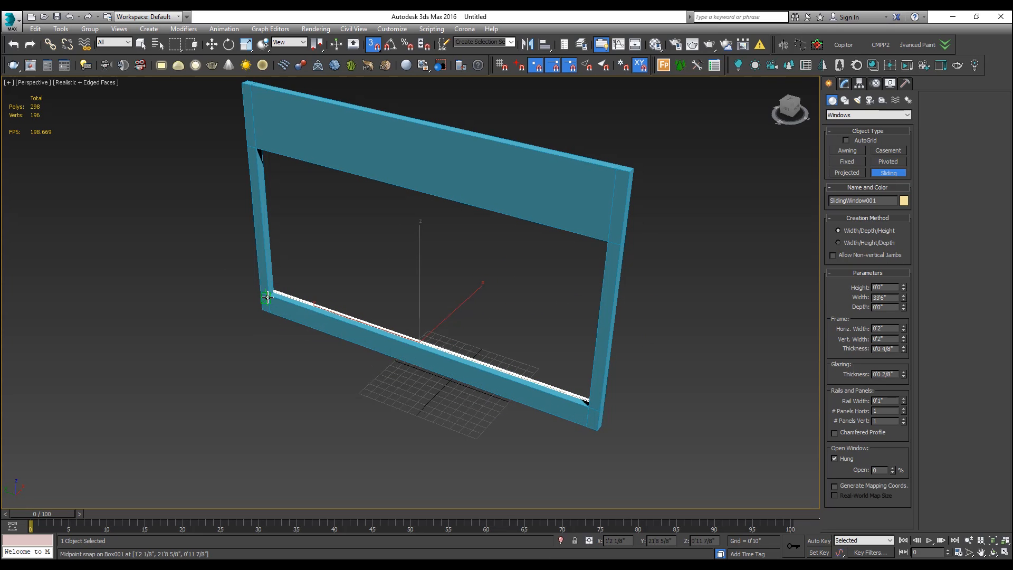
{"action": "left_click", "coordinate": [589, 407]}
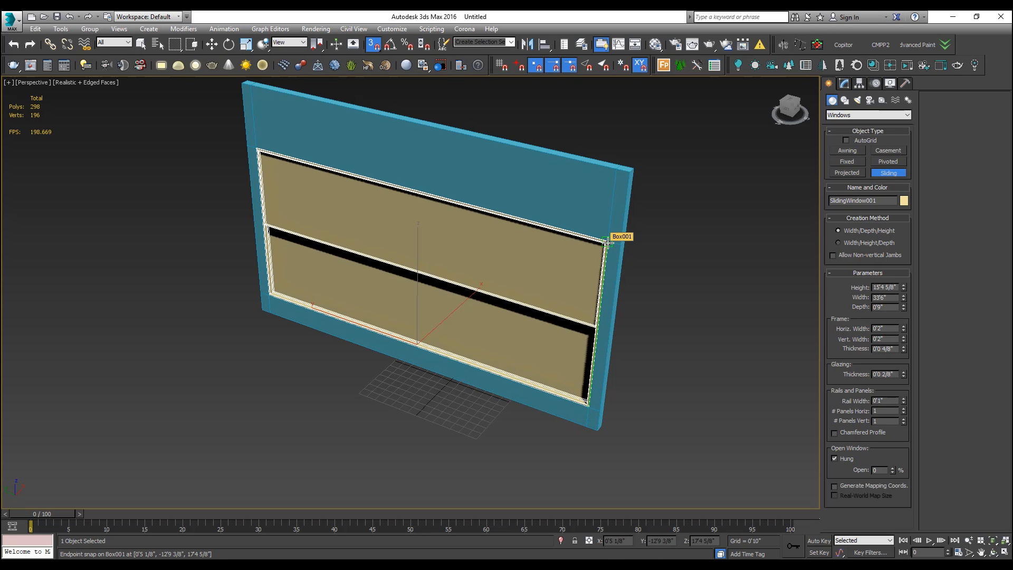
{"action": "left_click", "coordinate": [608, 243]}
Turn off the Hung option in the sliding window's parameters so that its panels stand side by side
{"action": "mouse_move", "coordinate": [372, 336]}
{"action": "middle_mouse_down", "text": "alt"}
{"action": "mouse_move", "coordinate": [407, 297]}
{"action": "mouse_move", "coordinate": [457, 288]}
{"action": "mouse_move", "coordinate": [404, 313]}
{"action": "mouse_move", "coordinate": [344, 294]}
{"action": "middle_mouse_up", "text": "alt"}
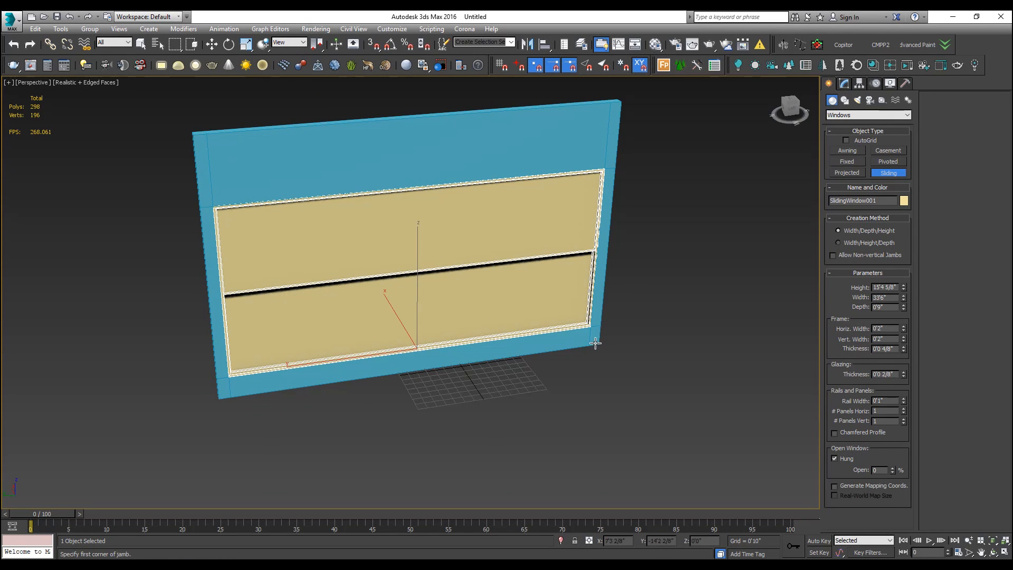
{"action": "left_click", "coordinate": [845, 83]}
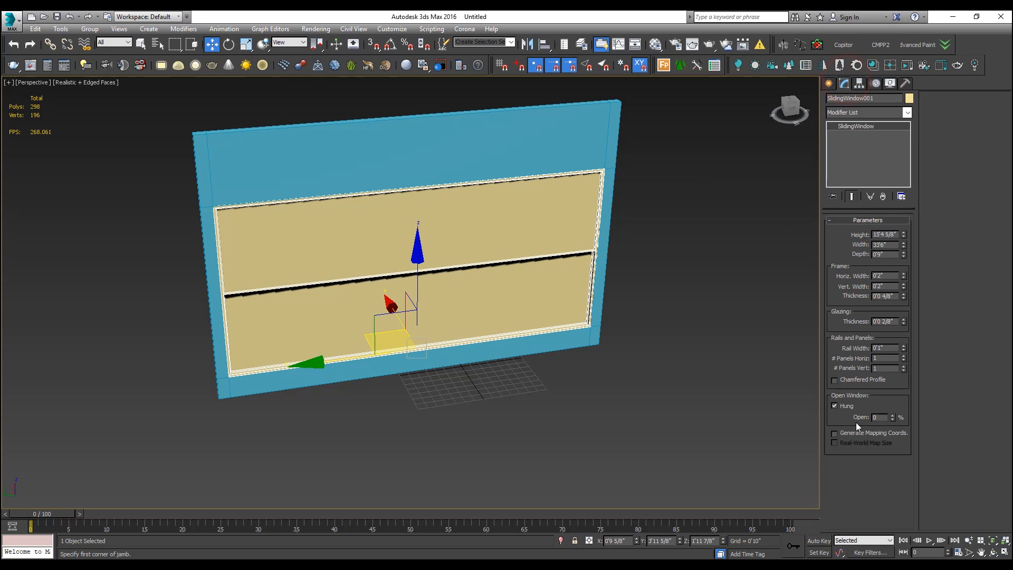
{"action": "left_click", "coordinate": [843, 409]}
{"action": "mouse_move", "coordinate": [447, 306]}
{"action": "middle_mouse_down", "text": "alt"}
{"action": "mouse_move", "coordinate": [448, 276]}
{"action": "mouse_move", "coordinate": [444, 297]}
{"action": "middle_mouse_up", "text": "alt"}
{"action": "scroll", "coordinate": [255, 197], "scroll_direction": "up", "scroll_amount": 5}
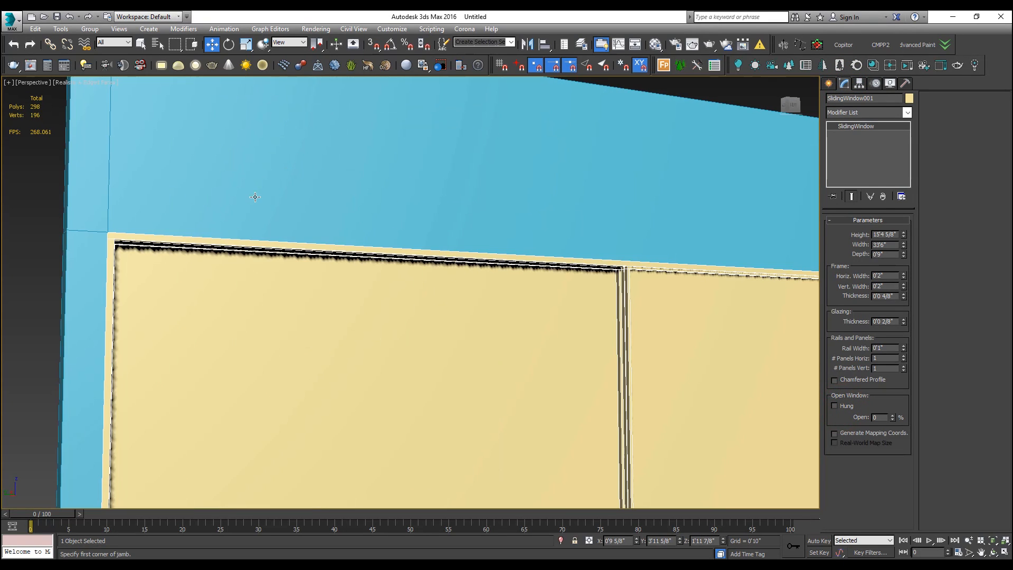
Set the sliding window's depth to 0'4 4/8" and inspect the frame along the lower edge of the opening
{"action": "middle_click_drag", "start_coordinate": [618, 224], "coordinate": [623, 316], "text": "alt"}
{"action": "scroll", "coordinate": [557, 276], "scroll_direction": "down", "scroll_amount": 2}
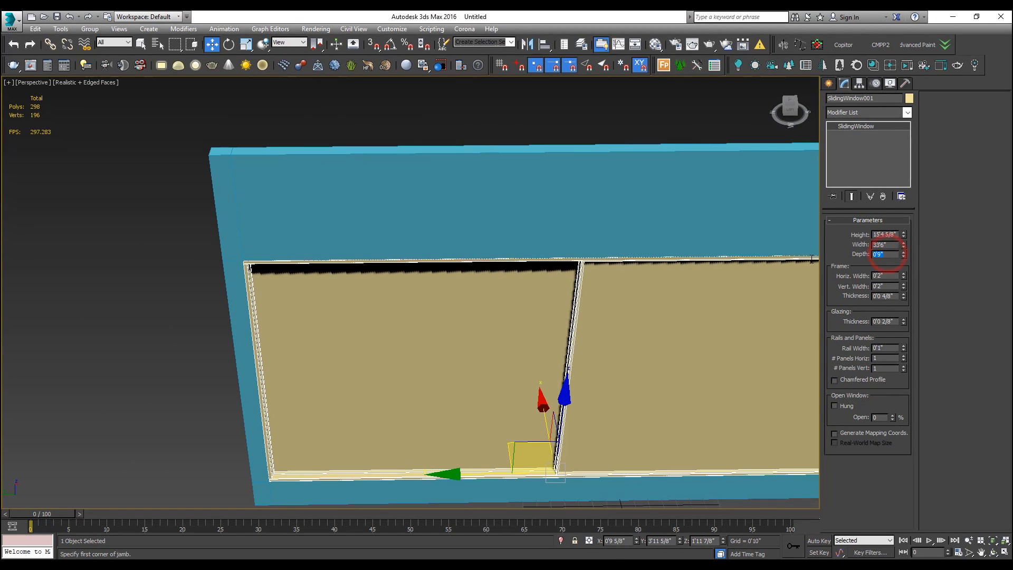
{"action": "key", "text": "Return"}
{"action": "middle_click_drag", "start_coordinate": [521, 378], "coordinate": [533, 327], "text": "alt"}
{"action": "middle_click_drag", "start_coordinate": [549, 327], "coordinate": [501, 299]}
{"action": "scroll", "coordinate": [398, 343], "scroll_direction": "up", "scroll_amount": 4}
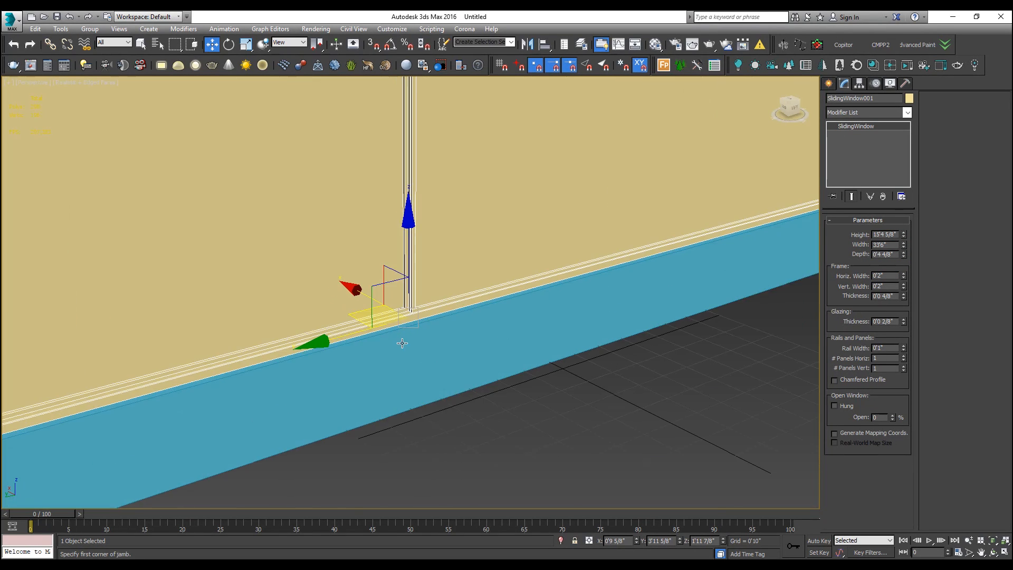
{"action": "scroll", "coordinate": [418, 304], "scroll_direction": "up", "scroll_amount": 4}
{"action": "scroll", "coordinate": [414, 305], "scroll_direction": "down", "scroll_amount": 4}
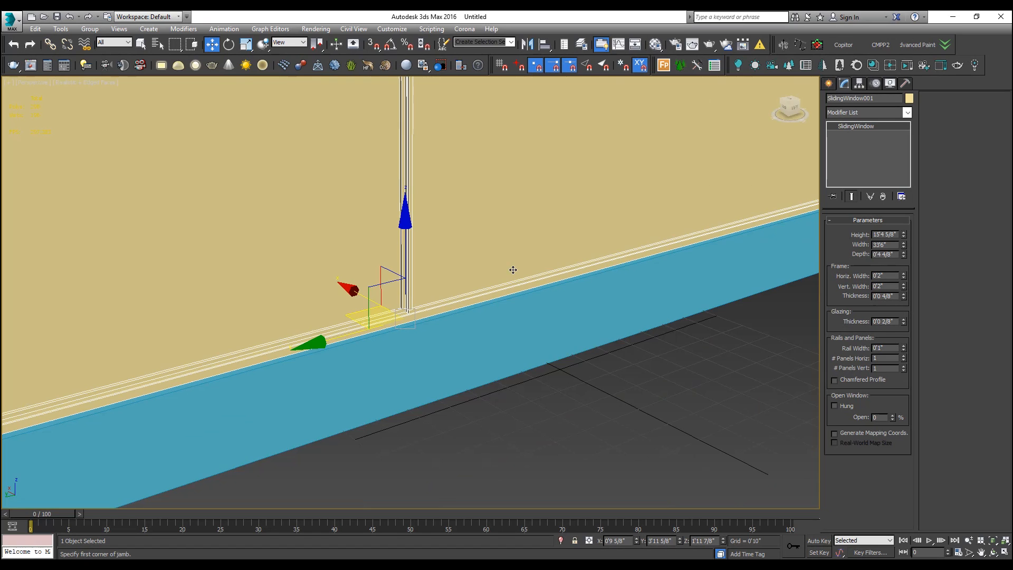
{"action": "scroll", "coordinate": [475, 287], "scroll_direction": "down", "scroll_amount": 4}
{"action": "scroll", "coordinate": [369, 362], "scroll_direction": "up", "scroll_amount": 5}
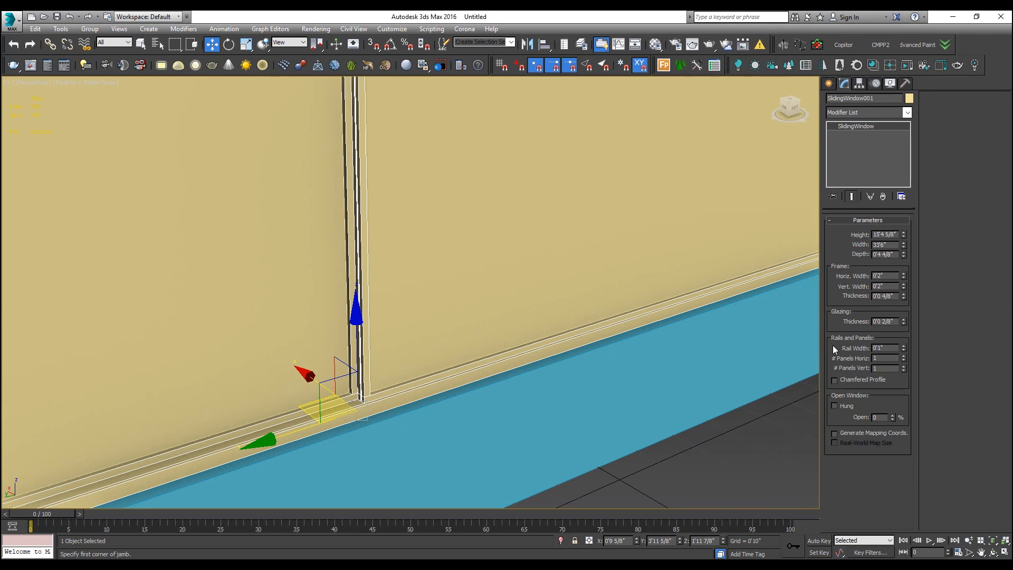
Try a 0'4 2/8" horizontal frame width, a 0'4 6/8" vertical frame width and a 0'0" glazing thickness on the sliding window
{"action": "left_click_drag", "start_coordinate": [904, 275], "coordinate": [905, 211]}
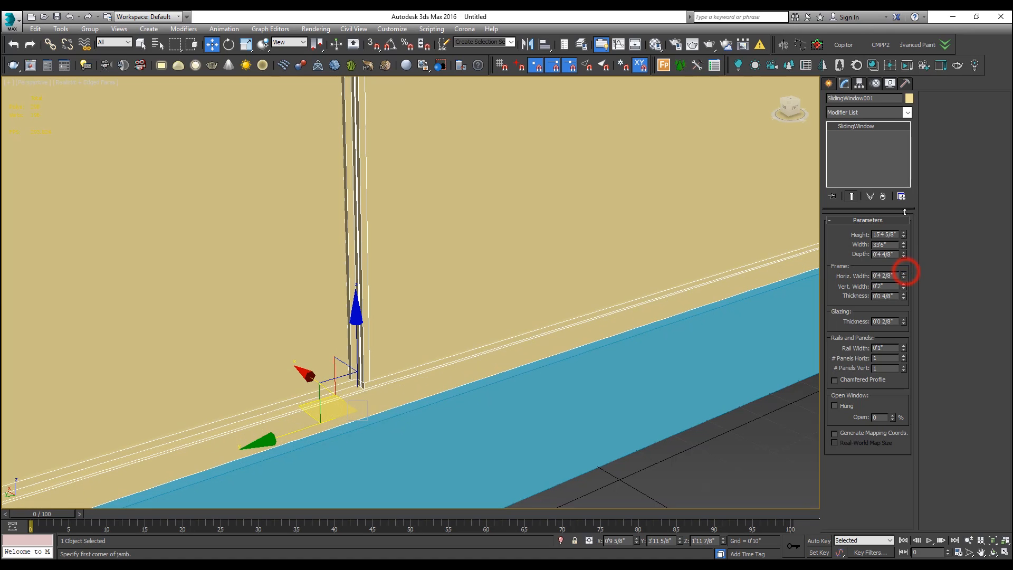
{"action": "left_click_drag", "start_coordinate": [909, 280], "coordinate": [903, 287]}
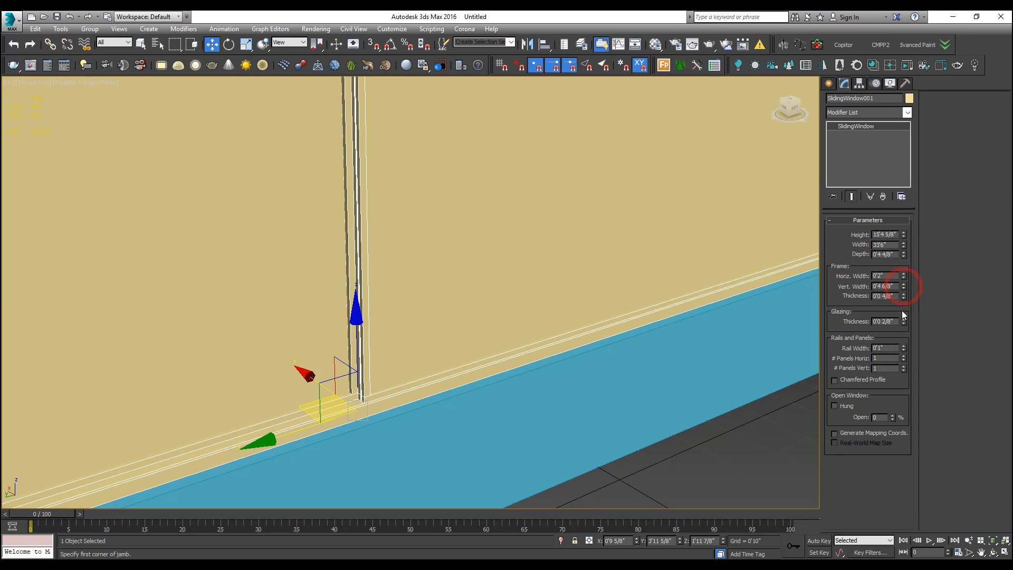
{"action": "left_click_drag", "start_coordinate": [905, 322], "coordinate": [906, 384]}
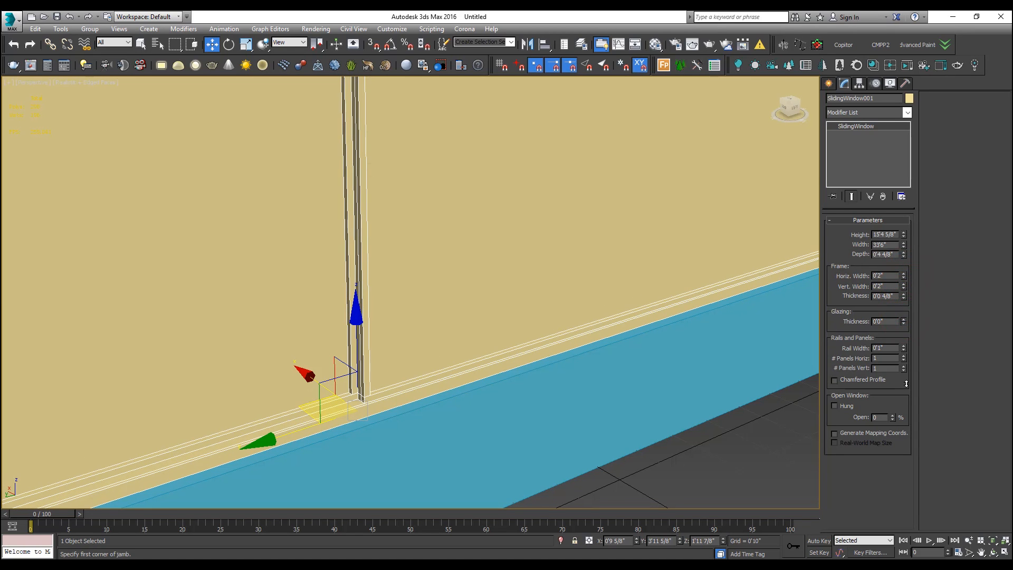
{"action": "mouse_move", "coordinate": [909, 326]}
{"action": "left_mouse_down"}
{"action": "mouse_move", "coordinate": [903, 342]}
{"action": "mouse_move", "coordinate": [908, 294]}
{"action": "mouse_move", "coordinate": [906, 310]}
{"action": "left_mouse_up"}
Convert the sliding window to Editable Poly and select the wall object
{"action": "scroll", "coordinate": [472, 316], "scroll_direction": "down", "scroll_amount": 8}
{"action": "middle_click_drag", "start_coordinate": [528, 338], "coordinate": [487, 303], "text": "alt"}
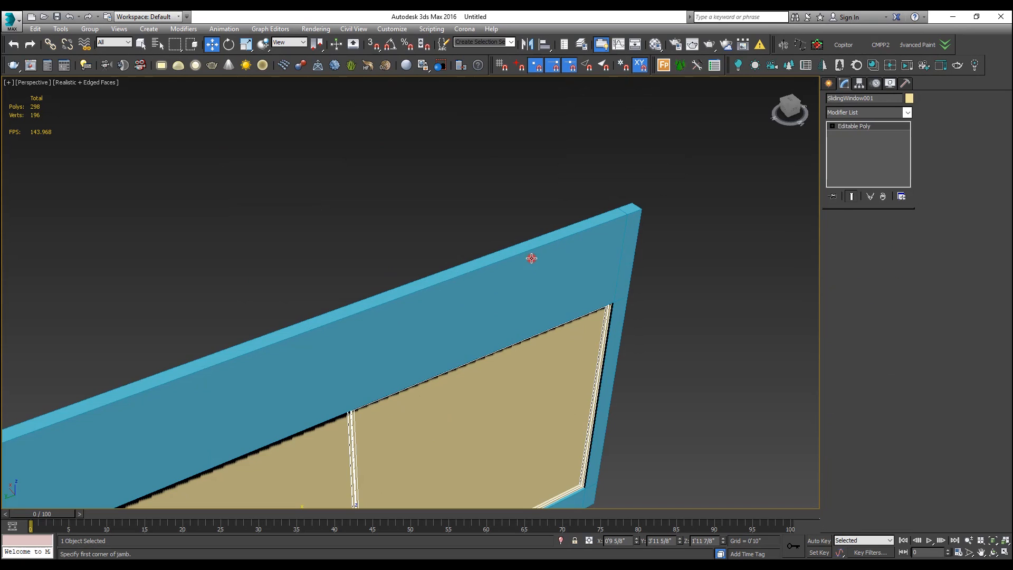
{"action": "scroll", "coordinate": [531, 258], "scroll_direction": "down", "scroll_amount": 5}
{"action": "middle_click_drag", "start_coordinate": [566, 220], "coordinate": [587, 208]}
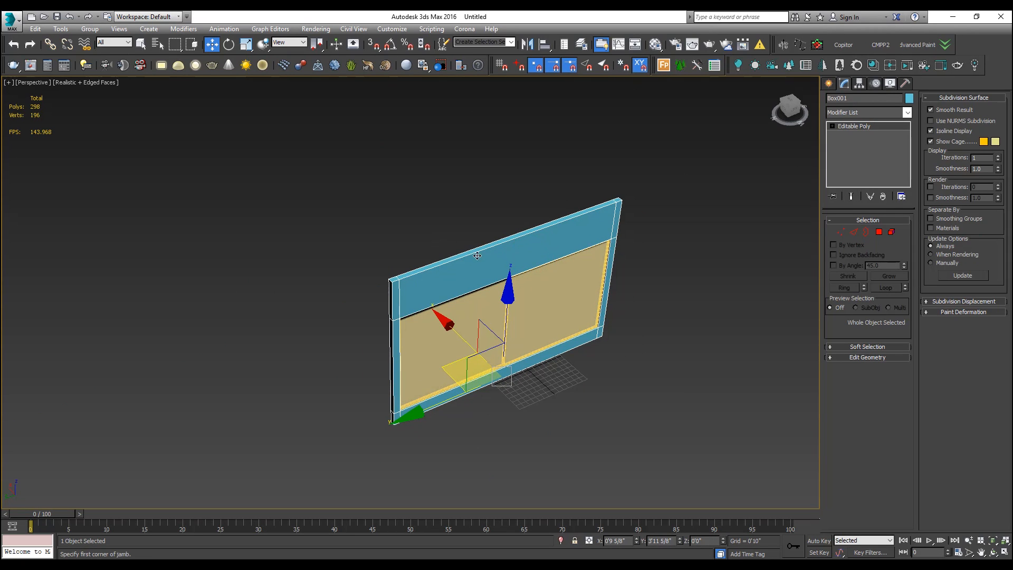
In Vertex level, select the eight vertices along the wall's top edge, move them and undo the move
{"action": "middle_click_drag", "start_coordinate": [450, 255], "coordinate": [454, 233], "text": "alt"}
{"action": "scroll", "coordinate": [455, 233], "scroll_direction": "up", "scroll_amount": 1}
{"action": "left_click", "coordinate": [841, 232]}
{"action": "left_click_drag", "start_coordinate": [331, 195], "coordinate": [760, 235]}
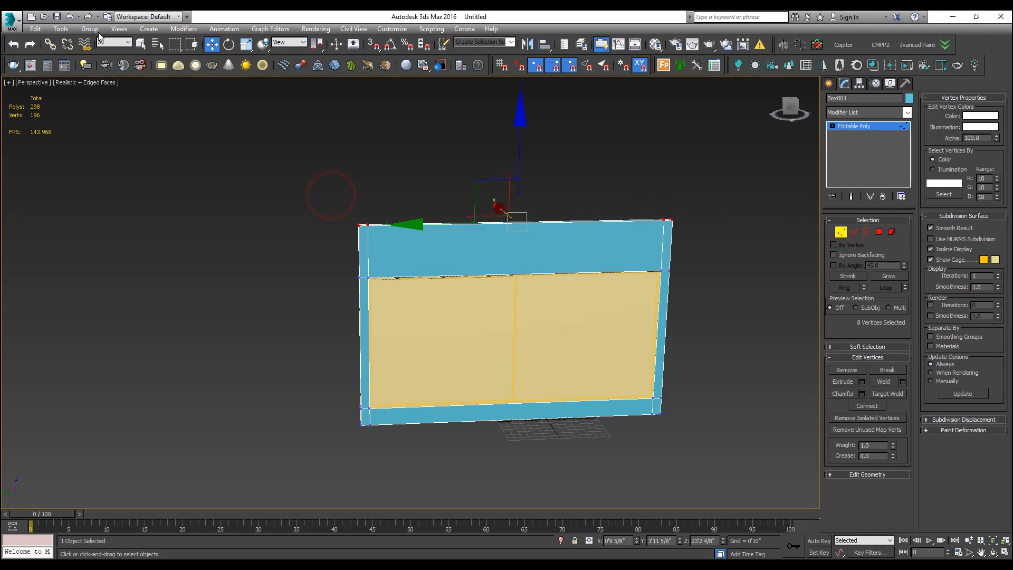
{"action": "left_click_drag", "start_coordinate": [523, 129], "coordinate": [365, 59]}
{"action": "key", "text": "ctrl+z"}
In Polygon level, region-select the wall's three top polygons and reduce the selection to the small polygon at one top end
{"action": "left_click", "coordinate": [879, 232]}
{"action": "left_click_drag", "start_coordinate": [251, 154], "coordinate": [715, 242]}
{"action": "middle_click_drag", "start_coordinate": [509, 237], "coordinate": [495, 255], "text": "alt"}
{"action": "left_click_drag", "start_coordinate": [308, 164], "coordinate": [728, 255]}
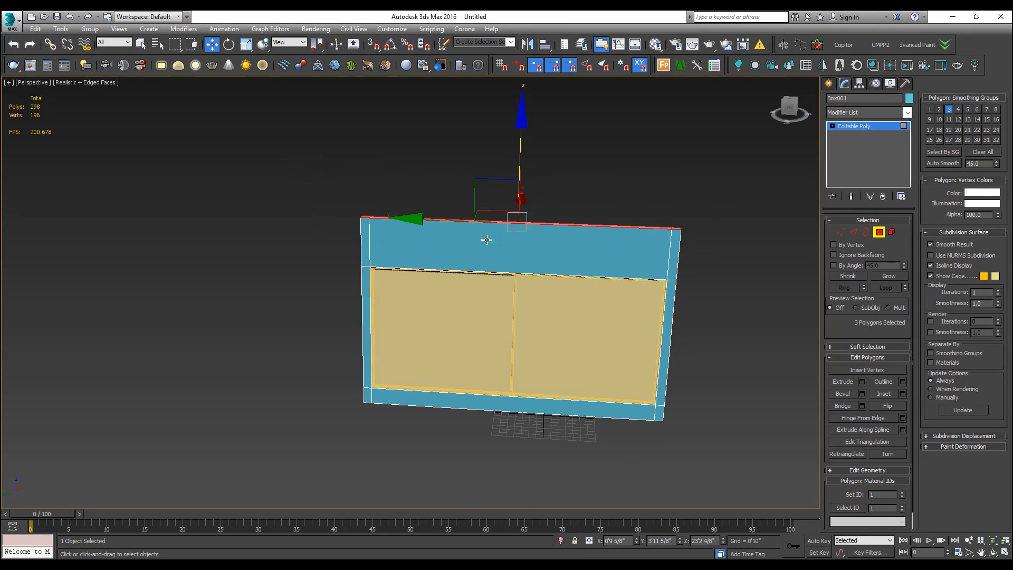
{"action": "middle_click_drag", "start_coordinate": [487, 239], "coordinate": [507, 238], "text": "alt"}
{"action": "left_click_drag", "start_coordinate": [703, 271], "coordinate": [702, 270]}
{"action": "middle_click_drag", "start_coordinate": [658, 199], "coordinate": [678, 236], "text": "alt"}
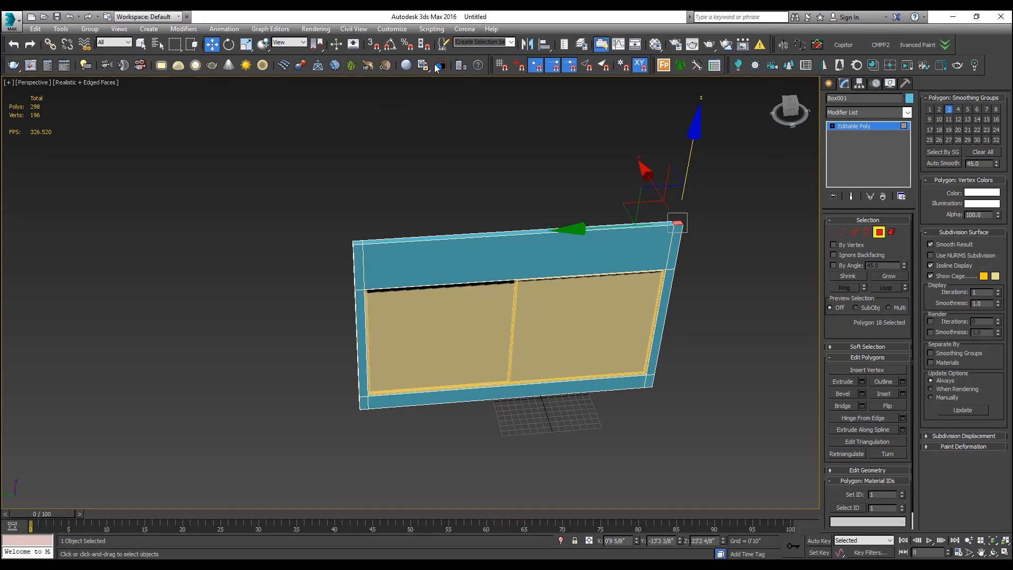
Try a crossing-region selection of the polygons along the wall's top and clear the selection
{"action": "left_click", "coordinate": [531, 169]}
{"action": "left_click_drag", "start_coordinate": [349, 251], "coordinate": [349, 251]}
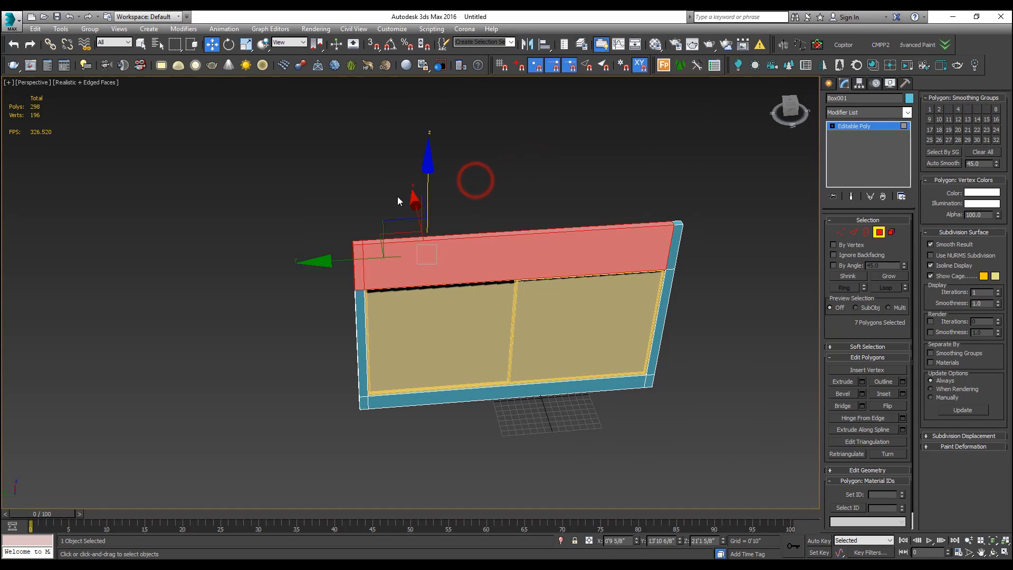
{"action": "left_click", "coordinate": [265, 165]}
{"action": "left_click", "coordinate": [499, 154]}
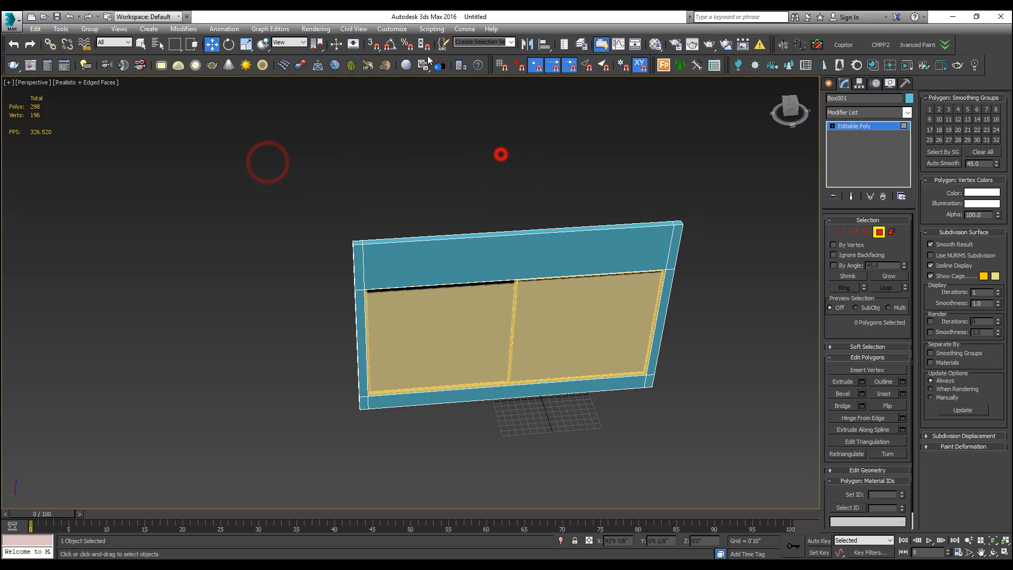
Review the Auto Window/Crossing by Direction setting in the General preferences and accept the dialog
{"action": "left_click", "coordinate": [386, 29]}
{"action": "left_click", "coordinate": [414, 195]}
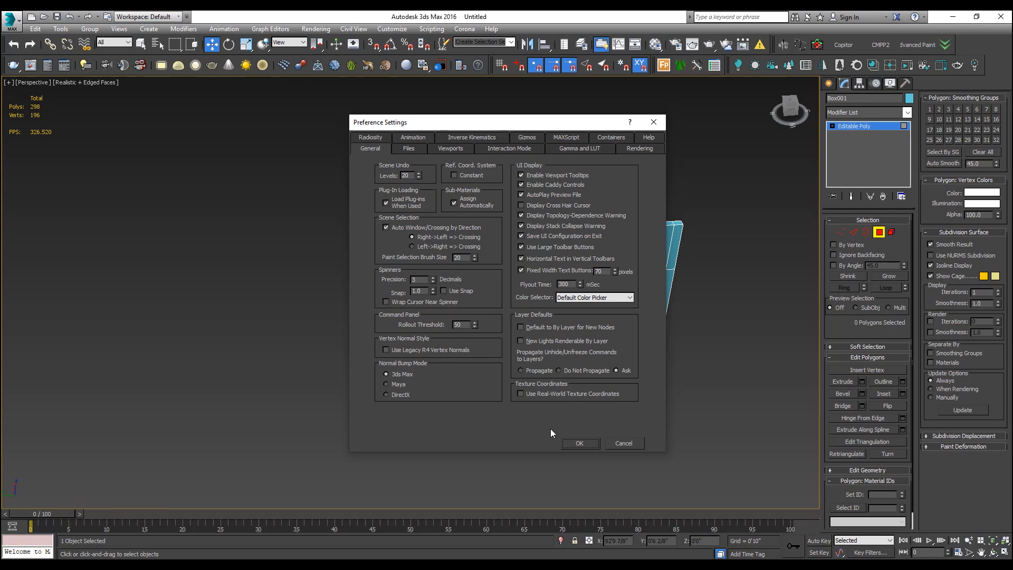
{"action": "left_click", "coordinate": [571, 443]}
Select the three polygons on the wall's top edge by enclosing them fully in a window region
{"action": "left_click_drag", "start_coordinate": [287, 175], "coordinate": [720, 255]}
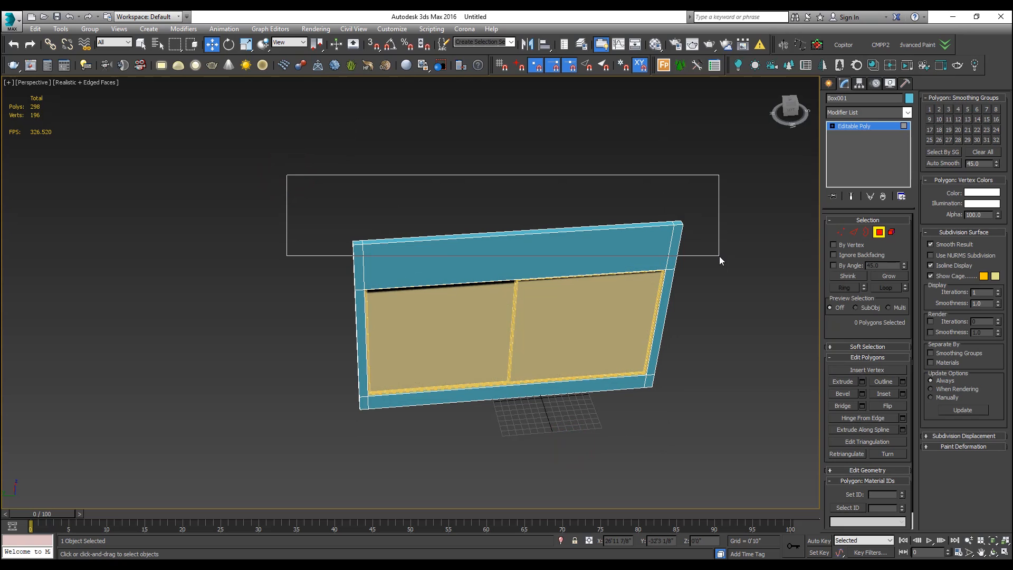
{"action": "left_click_drag", "start_coordinate": [719, 255], "coordinate": [720, 256]}
{"action": "mouse_move", "coordinate": [576, 242]}
{"action": "middle_mouse_down", "text": "alt"}
{"action": "mouse_move", "coordinate": [594, 242]}
{"action": "mouse_move", "coordinate": [559, 258]}
{"action": "mouse_move", "coordinate": [539, 238]}
{"action": "mouse_move", "coordinate": [572, 237]}
{"action": "middle_mouse_up", "text": "alt"}
{"action": "left_click_drag", "start_coordinate": [301, 167], "coordinate": [683, 255]}
{"action": "middle_click_drag", "start_coordinate": [586, 235], "coordinate": [571, 229], "text": "alt"}
{"action": "left_click", "coordinate": [678, 218], "text": "ctrl"}
{"action": "middle_click_drag", "start_coordinate": [670, 222], "coordinate": [628, 201], "text": "alt"}
{"action": "left_click_drag", "start_coordinate": [232, 140], "coordinate": [722, 240]}
{"action": "middle_click_drag", "start_coordinate": [378, 244], "coordinate": [436, 262], "text": "alt"}
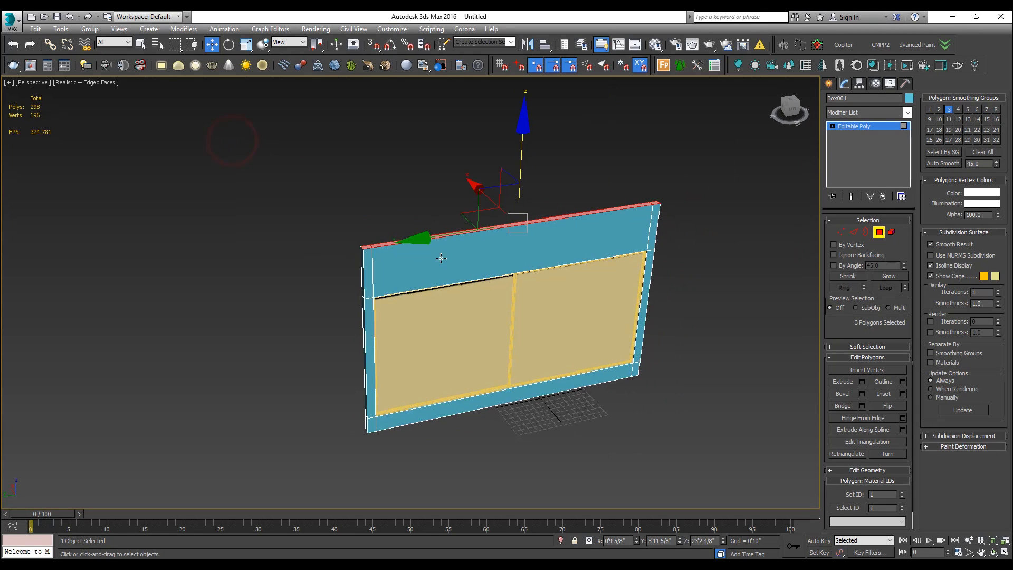
Extrude the three selected top polygons upward by 2'9 3/8"
{"action": "right_click", "coordinate": [511, 235]}
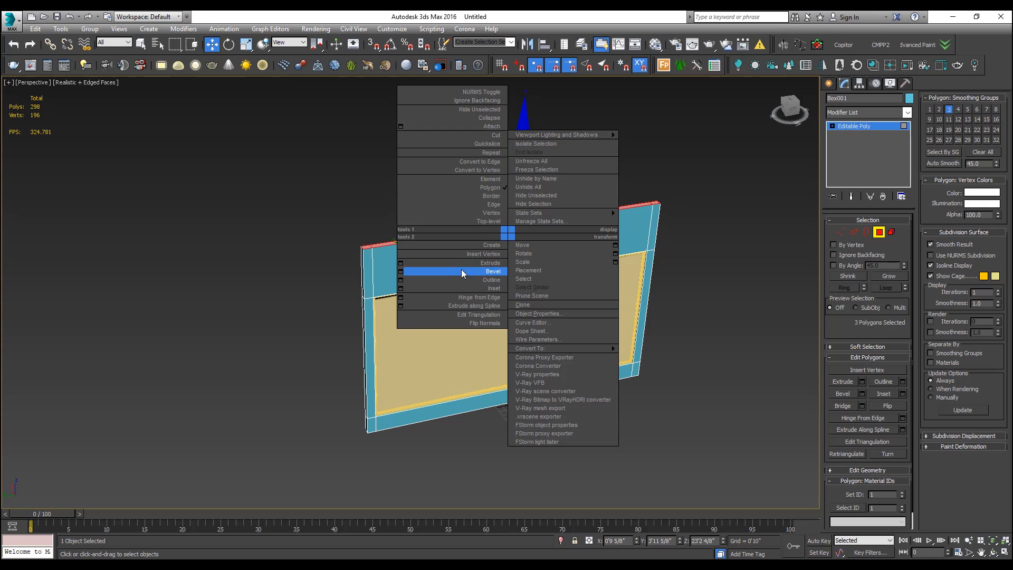
{"action": "left_click", "coordinate": [403, 263]}
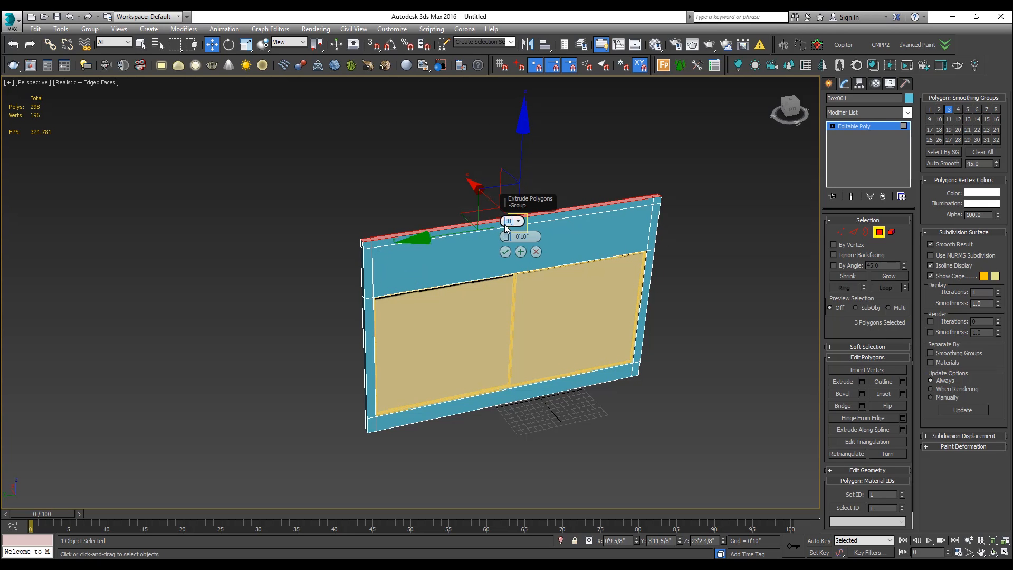
{"action": "left_click_drag", "start_coordinate": [504, 201], "coordinate": [722, 186]}
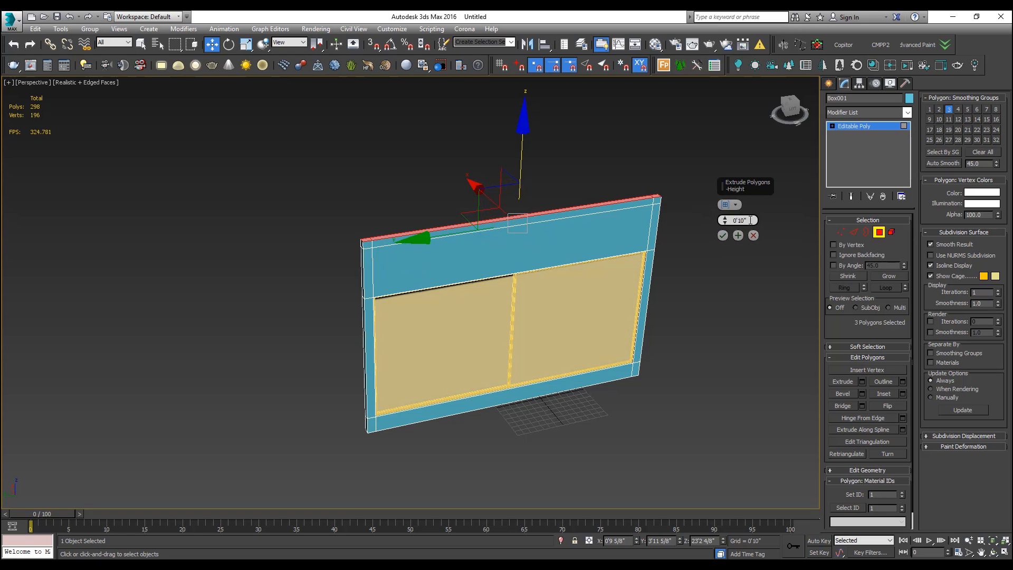
{"action": "left_click_drag", "start_coordinate": [728, 220], "coordinate": [684, 90]}
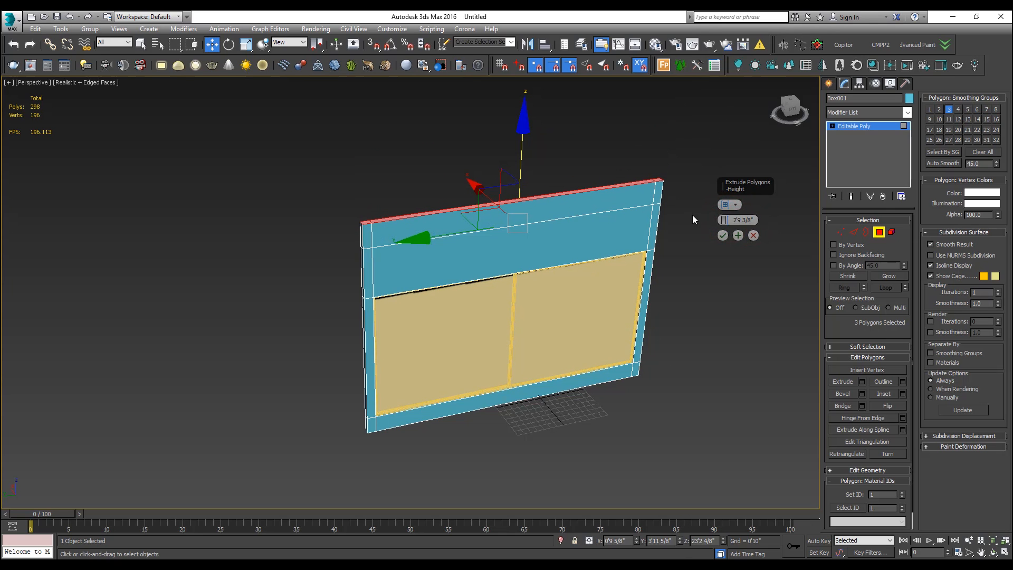
{"action": "left_click", "coordinate": [722, 235]}
Extrude the narrow face polygon at the wall's upper end, just below the new top strip, outward into a projecting block
{"action": "middle_click_drag", "start_coordinate": [317, 254], "coordinate": [365, 247], "text": "alt"}
{"action": "left_click", "coordinate": [363, 247]}
{"action": "right_click", "coordinate": [358, 243]}
{"action": "left_click", "coordinate": [253, 271]}
{"action": "middle_click_drag", "start_coordinate": [253, 272], "coordinate": [284, 299], "text": "alt"}
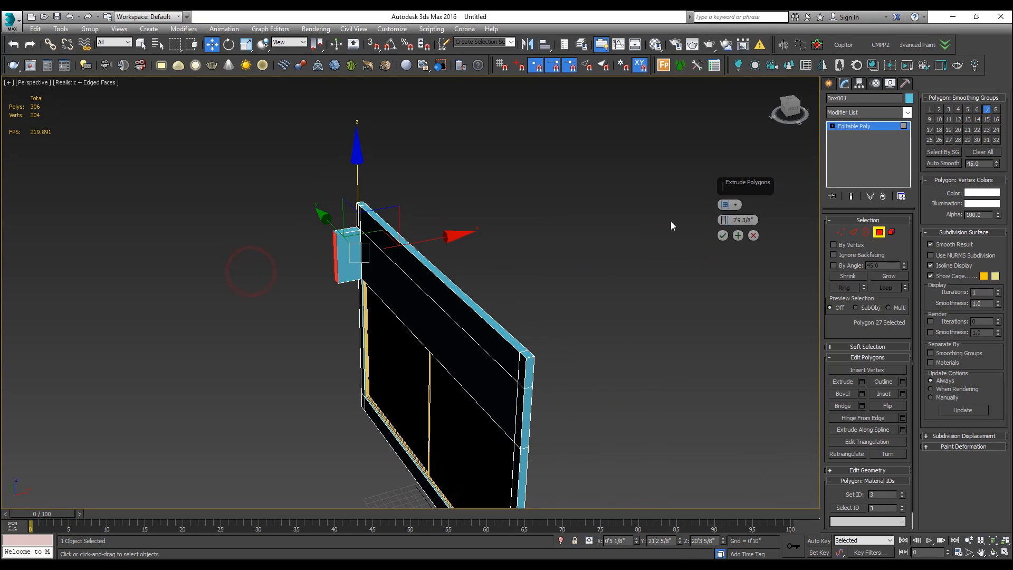
{"action": "left_click_drag", "start_coordinate": [731, 222], "coordinate": [730, 153]}
{"action": "left_click", "coordinate": [723, 235]}
In Edge level, select five upper edges of the wall, including those around the top corner opposite the projecting block
{"action": "middle_click_drag", "start_coordinate": [293, 302], "coordinate": [328, 313], "text": "alt"}
{"action": "scroll", "coordinate": [254, 194], "scroll_direction": "up", "scroll_amount": 5}
{"action": "scroll", "coordinate": [337, 228], "scroll_direction": "down", "scroll_amount": 5}
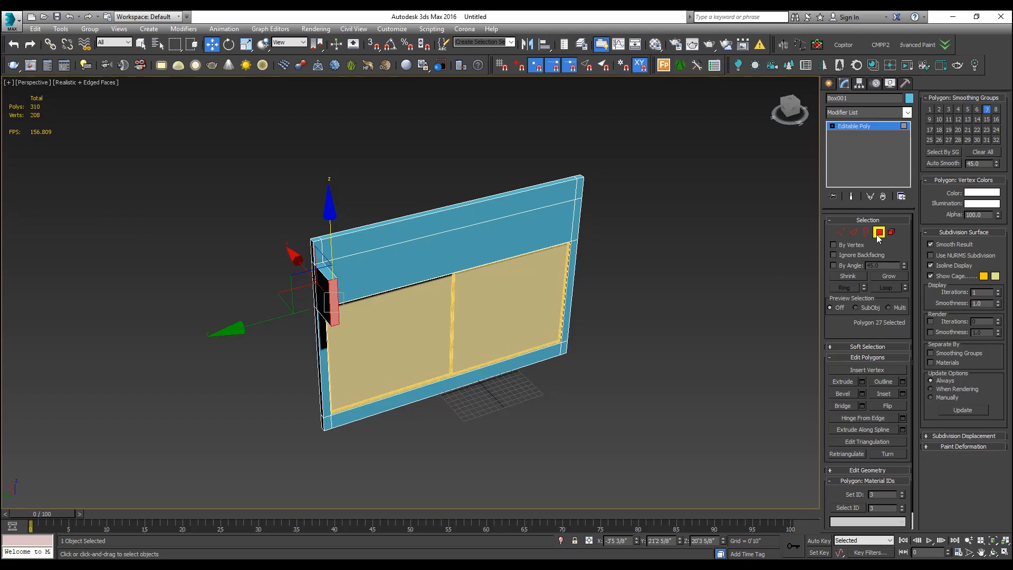
{"action": "left_click", "coordinate": [879, 232]}
{"action": "scroll", "coordinate": [594, 164], "scroll_direction": "up", "scroll_amount": 3}
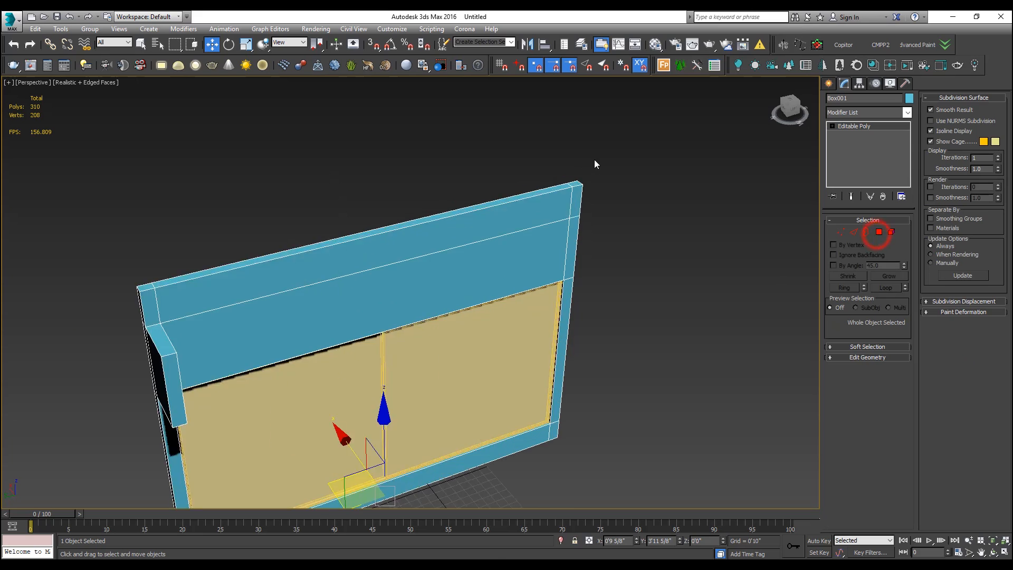
{"action": "scroll", "coordinate": [595, 164], "scroll_direction": "up", "scroll_amount": 4}
{"action": "left_click", "coordinate": [854, 232]}
{"action": "left_click", "coordinate": [534, 260]}
{"action": "left_click", "coordinate": [566, 252], "text": "ctrl"}
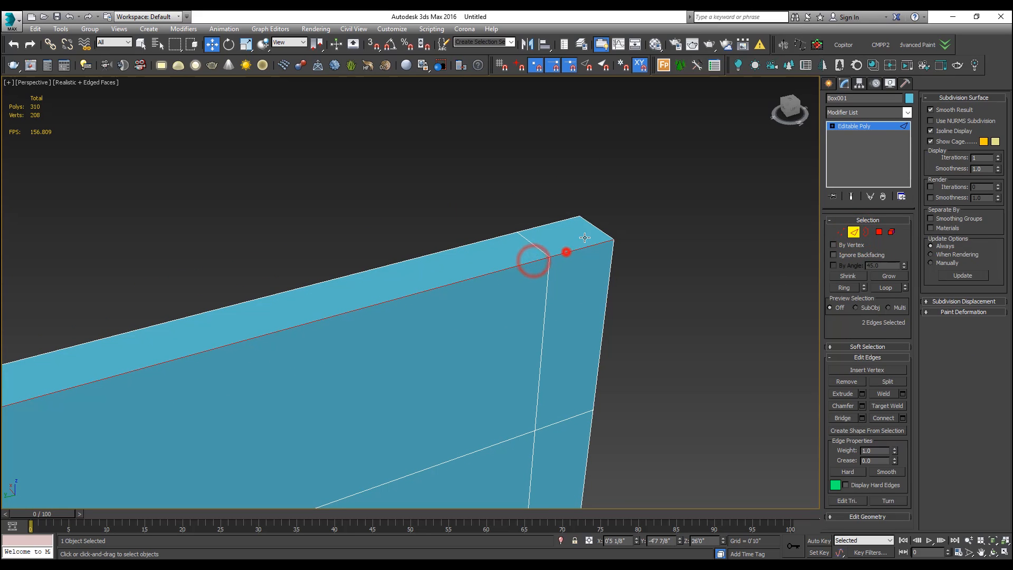
{"action": "left_click", "coordinate": [599, 226], "text": "ctrl"}
{"action": "left_click", "coordinate": [569, 218], "text": "ctrl"}
{"action": "left_click", "coordinate": [506, 236], "text": "ctrl"}
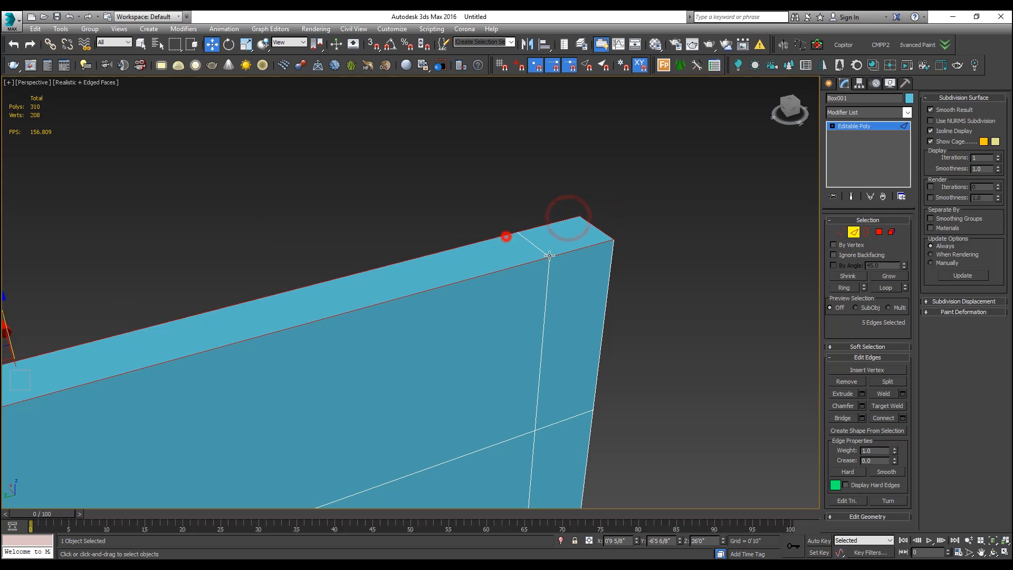
Add the two vertical edges below that top corner to the edge selection
{"action": "middle_click_drag", "start_coordinate": [549, 256], "coordinate": [536, 274], "text": "alt"}
{"action": "scroll", "coordinate": [458, 221], "scroll_direction": "down", "scroll_amount": 5}
{"action": "scroll", "coordinate": [475, 269], "scroll_direction": "up", "scroll_amount": 5}
{"action": "left_click", "coordinate": [468, 313], "text": "ctrl"}
{"action": "left_click", "coordinate": [480, 307], "text": "ctrl"}
Chamfer the seven selected edges by 0'0 2/8" with one segment and undo the chamfer
{"action": "right_click", "coordinate": [462, 288]}
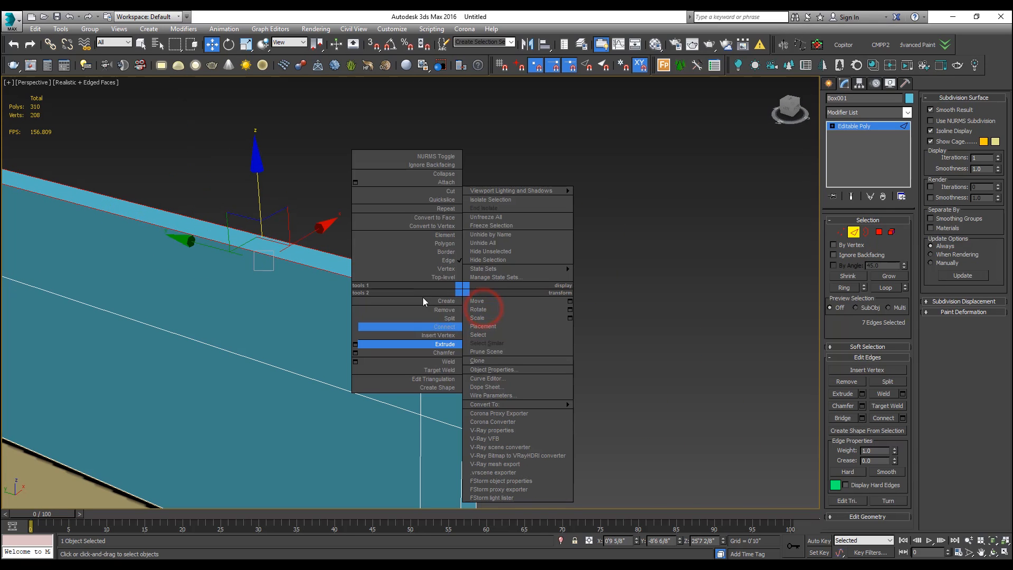
{"action": "left_click", "coordinate": [355, 353]}
{"action": "scroll", "coordinate": [462, 307], "scroll_direction": "up", "scroll_amount": 3}
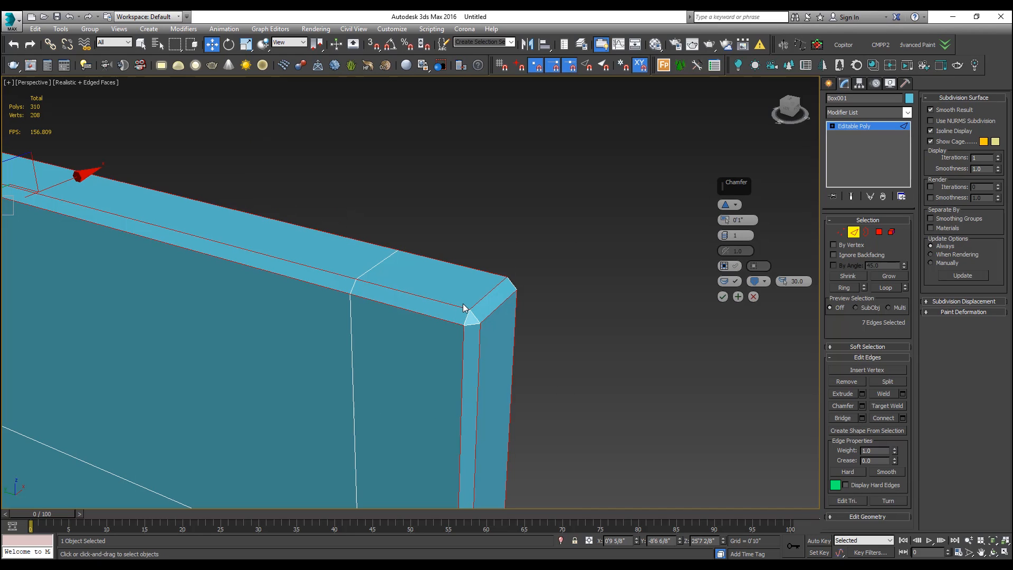
{"action": "left_click_drag", "start_coordinate": [721, 191], "coordinate": [546, 295]}
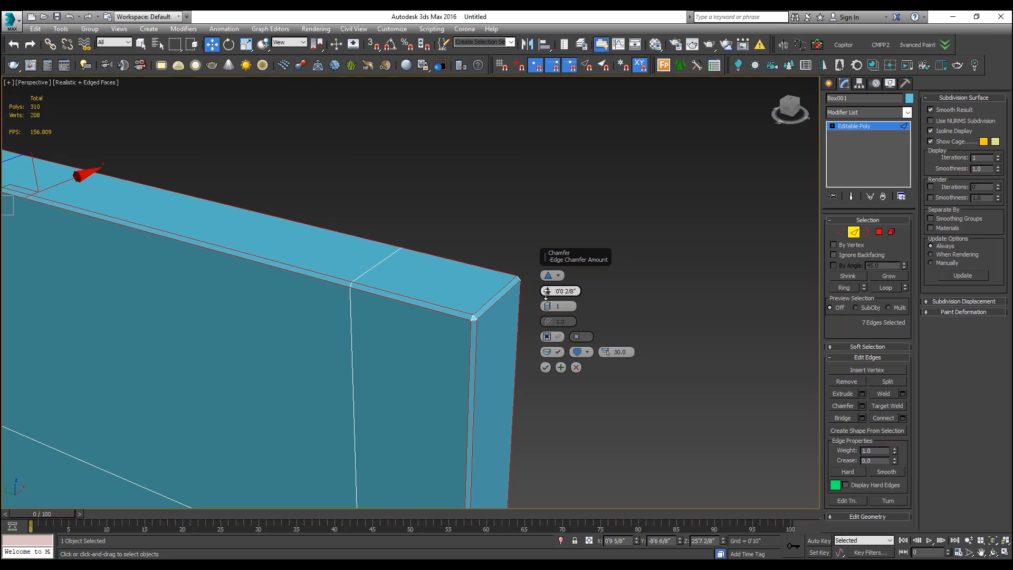
{"action": "left_click", "coordinate": [545, 368]}
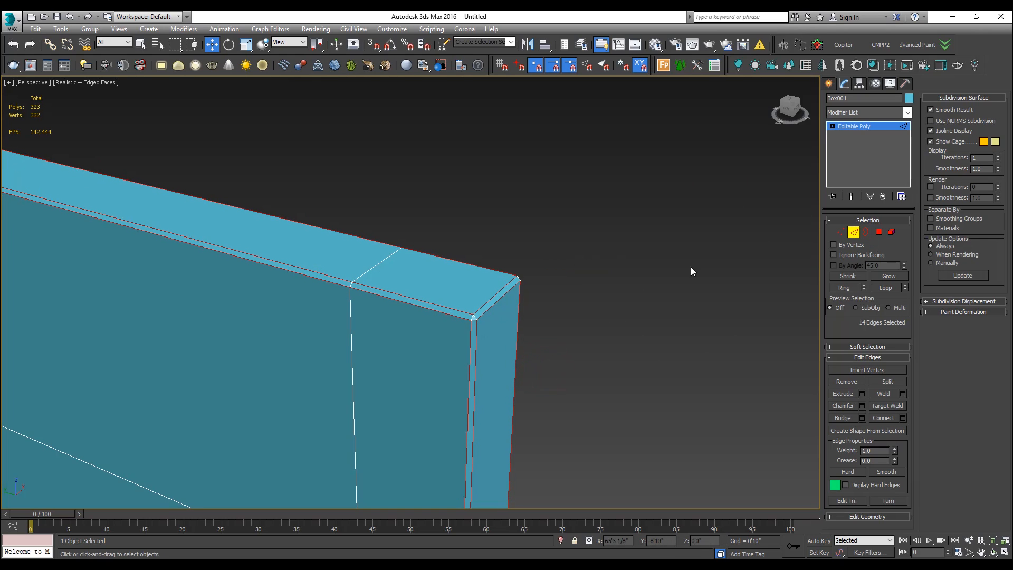
{"action": "key", "text": "ctrl+z"}
Chamfer the seven selected edges by 0'0 2/8" with 8 segments to round the corner
{"action": "right_click", "coordinate": [510, 291]}
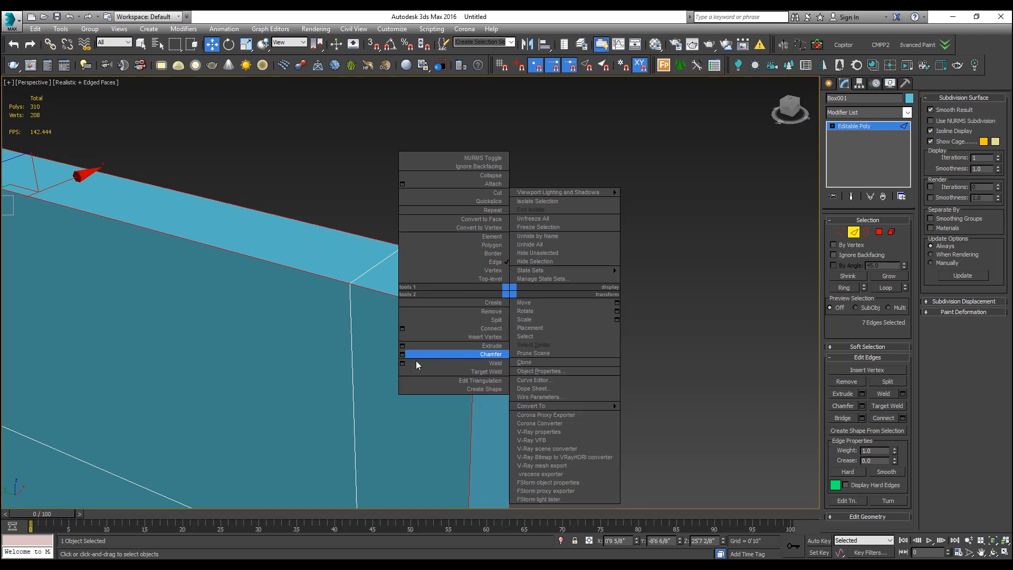
{"action": "left_click", "coordinate": [402, 355]}
{"action": "middle_click_drag", "start_coordinate": [479, 333], "coordinate": [369, 291], "text": "alt"}
{"action": "middle_click_drag", "start_coordinate": [182, 222], "coordinate": [264, 210]}
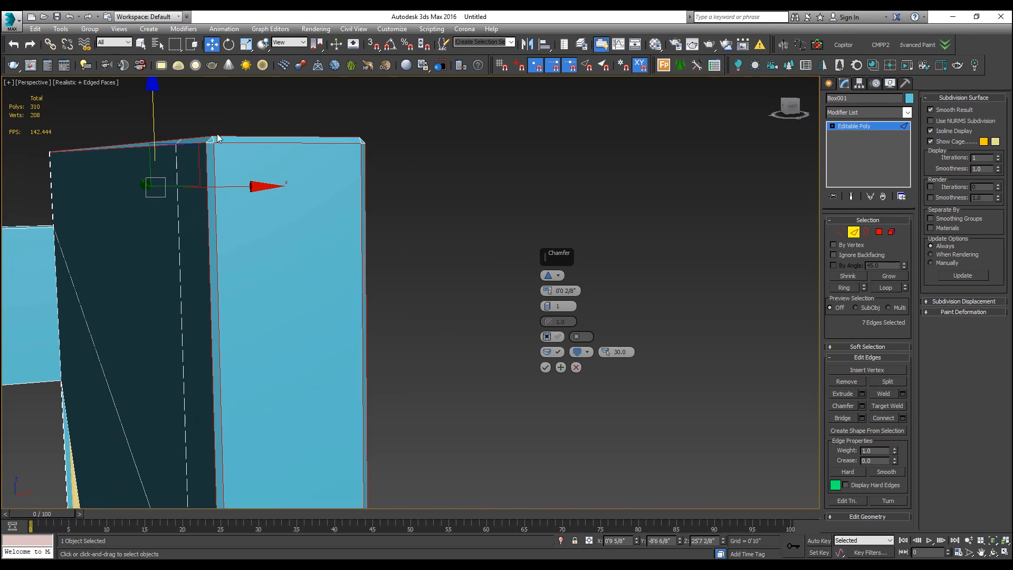
{"action": "middle_click_drag", "start_coordinate": [219, 137], "coordinate": [324, 311], "text": "alt"}
{"action": "scroll", "coordinate": [370, 330], "scroll_direction": "up", "scroll_amount": 3}
{"action": "scroll", "coordinate": [367, 338], "scroll_direction": "up", "scroll_amount": 2}
{"action": "scroll", "coordinate": [367, 337], "scroll_direction": "down", "scroll_amount": 2}
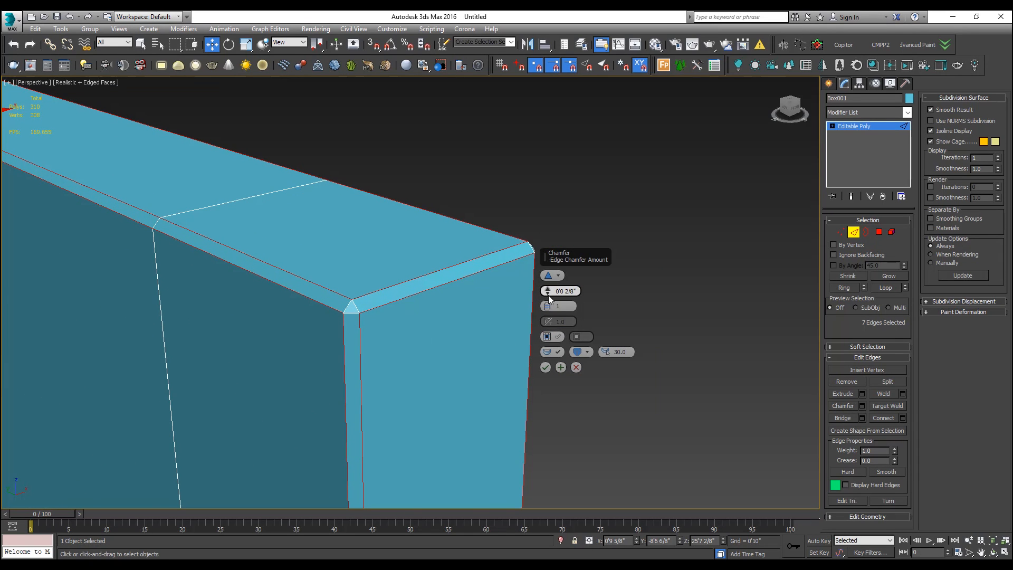
{"action": "left_click_drag", "start_coordinate": [549, 302], "coordinate": [494, 293]}
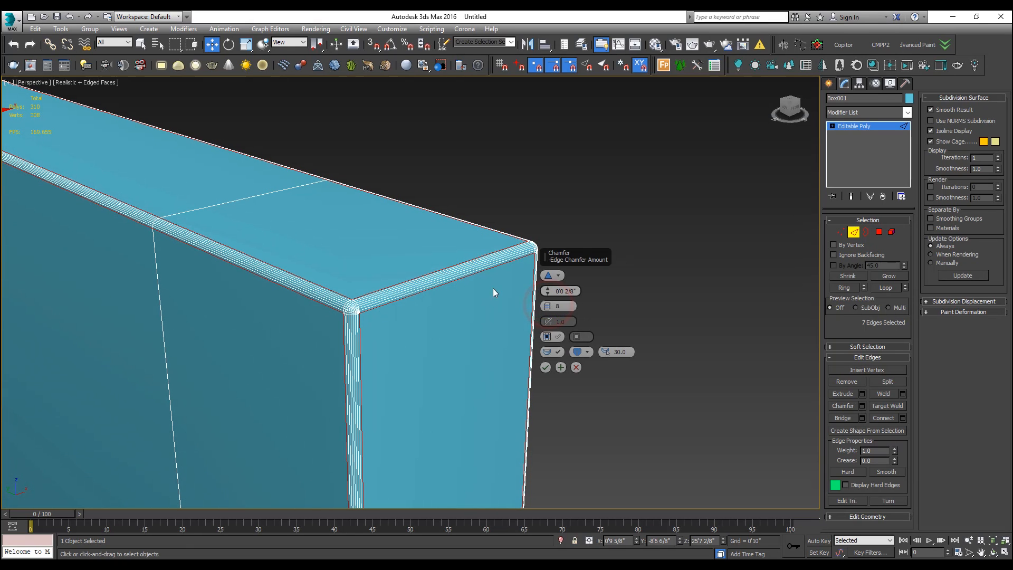
{"action": "left_click", "coordinate": [546, 367]}
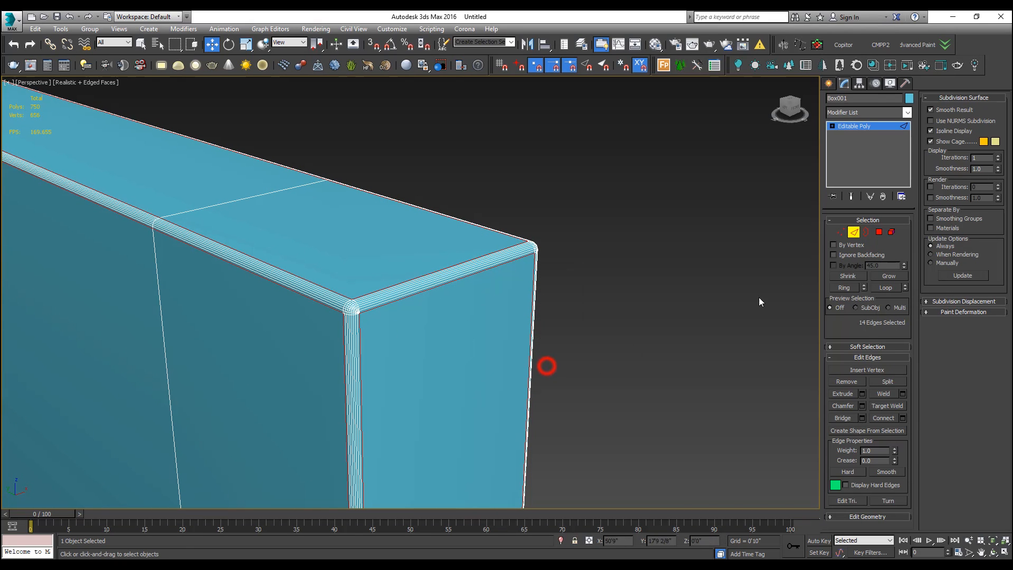
Leave Edge level, deselect the wall, turn off edged faces and examine the rounded corner close up
{"action": "left_click", "coordinate": [853, 232]}
{"action": "left_click", "coordinate": [641, 299]}
{"action": "key", "text": "F4"}
{"action": "scroll", "coordinate": [480, 317], "scroll_direction": "down", "scroll_amount": 5}
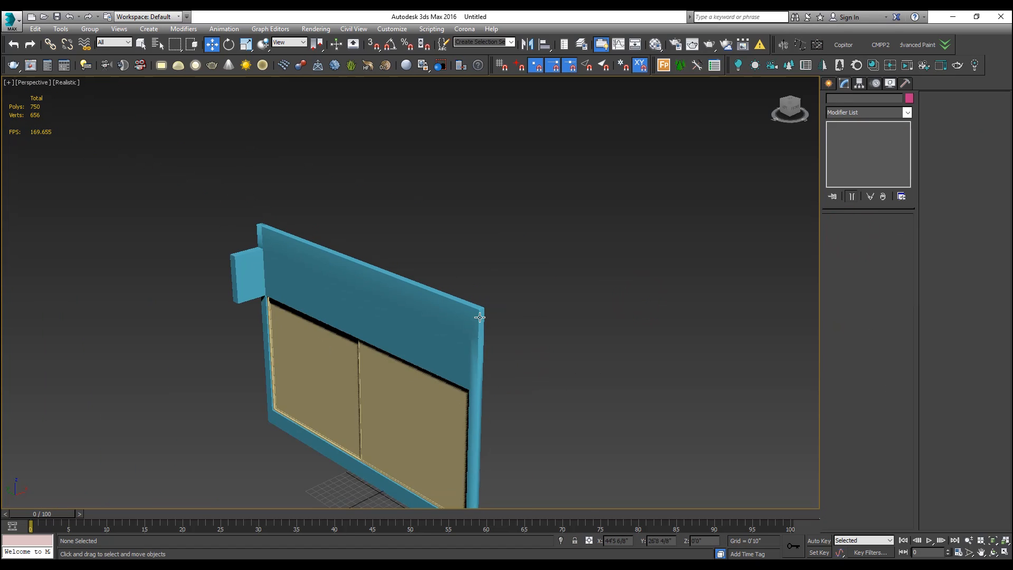
{"action": "scroll", "coordinate": [479, 317], "scroll_direction": "up", "scroll_amount": 5}
{"action": "scroll", "coordinate": [482, 310], "scroll_direction": "down", "scroll_amount": 3}
{"action": "scroll", "coordinate": [449, 280], "scroll_direction": "up", "scroll_amount": 3}
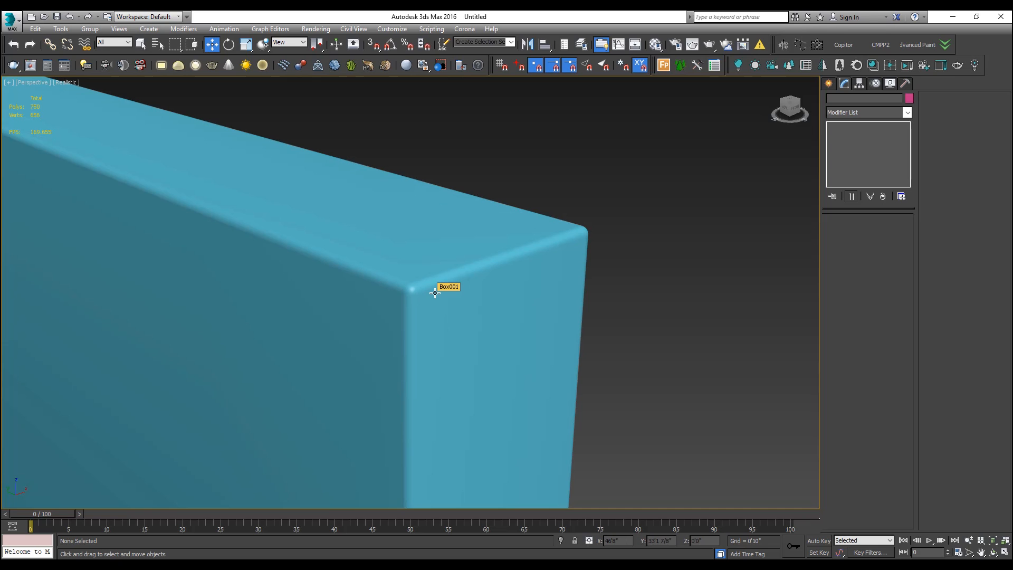
{"action": "scroll", "coordinate": [434, 293], "scroll_direction": "down", "scroll_amount": 5}
{"action": "middle_click_drag", "start_coordinate": [425, 294], "coordinate": [455, 291], "text": "alt"}
Undo the rounded chamfer and turn the edged-faces display back on
{"action": "key", "text": "ctrl+z"}
{"action": "key", "text": "ctrl+z"}
{"action": "key", "text": "ctrl+z"}
{"action": "key", "text": "ctrl+z"}
{"action": "scroll", "coordinate": [503, 285], "scroll_direction": "up", "scroll_amount": 5}
{"action": "key", "text": "F4"}
{"action": "scroll", "coordinate": [456, 291], "scroll_direction": "down", "scroll_amount": 5}
{"action": "key", "text": "z"}
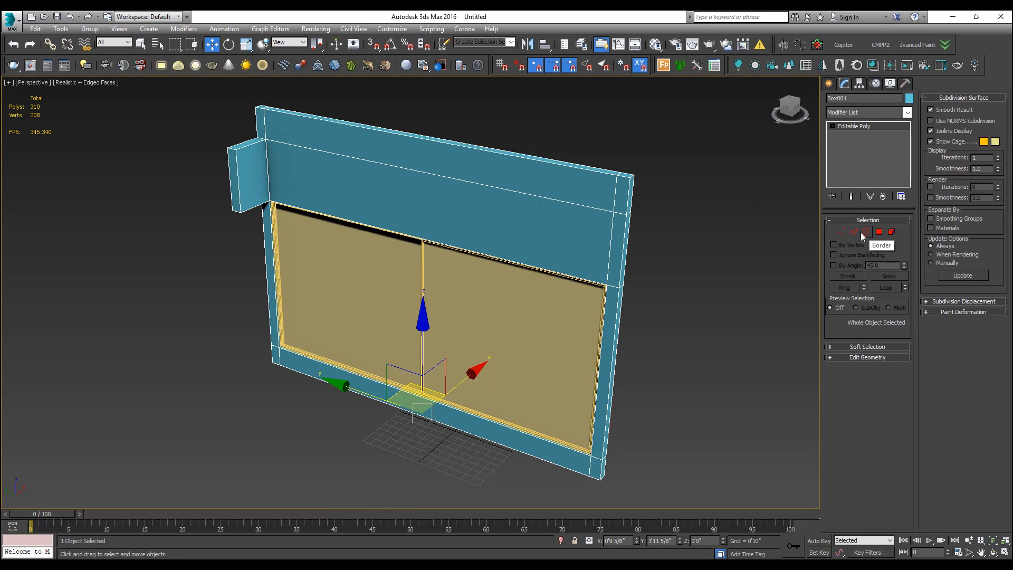
In Element level, select the entire wall element including its projecting block
{"action": "middle_click_drag", "start_coordinate": [501, 371], "coordinate": [326, 307]}
{"action": "scroll", "coordinate": [430, 328], "scroll_direction": "down", "scroll_amount": 3}
{"action": "middle_click_drag", "start_coordinate": [433, 327], "coordinate": [373, 342]}
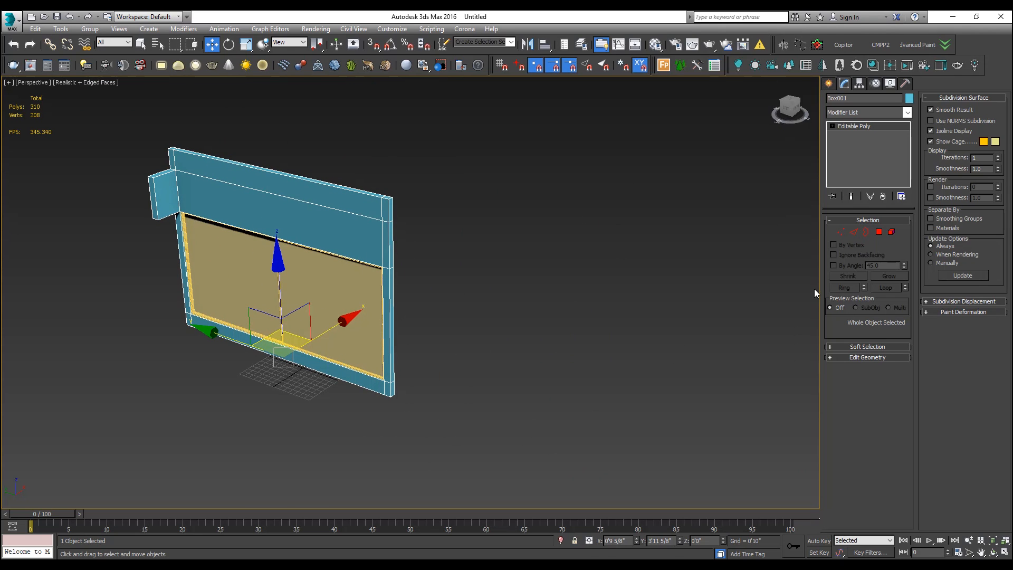
{"action": "left_click", "coordinate": [891, 231]}
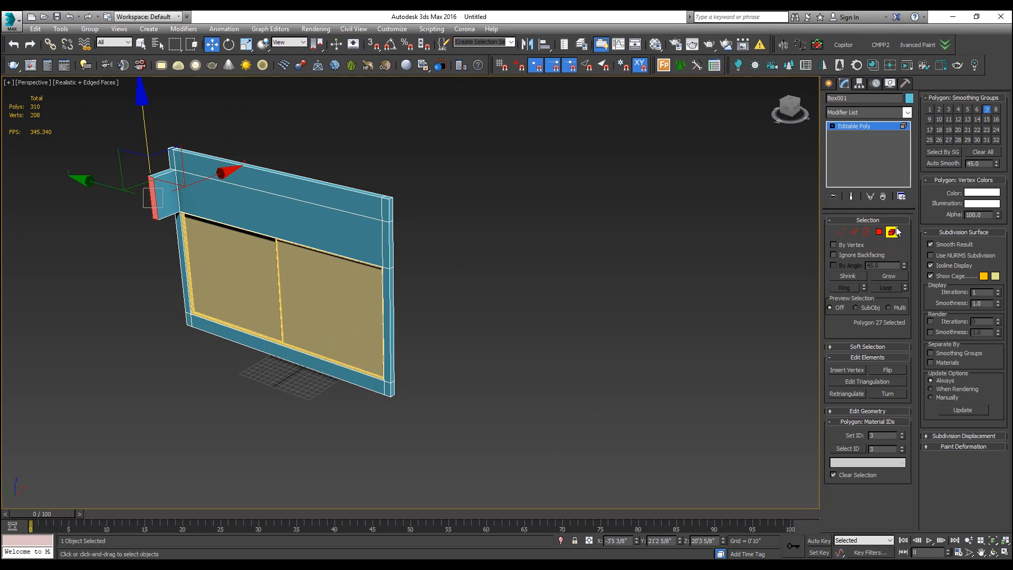
{"action": "left_click", "coordinate": [319, 191]}
{"action": "middle_click_drag", "start_coordinate": [221, 196], "coordinate": [380, 215], "text": "alt"}
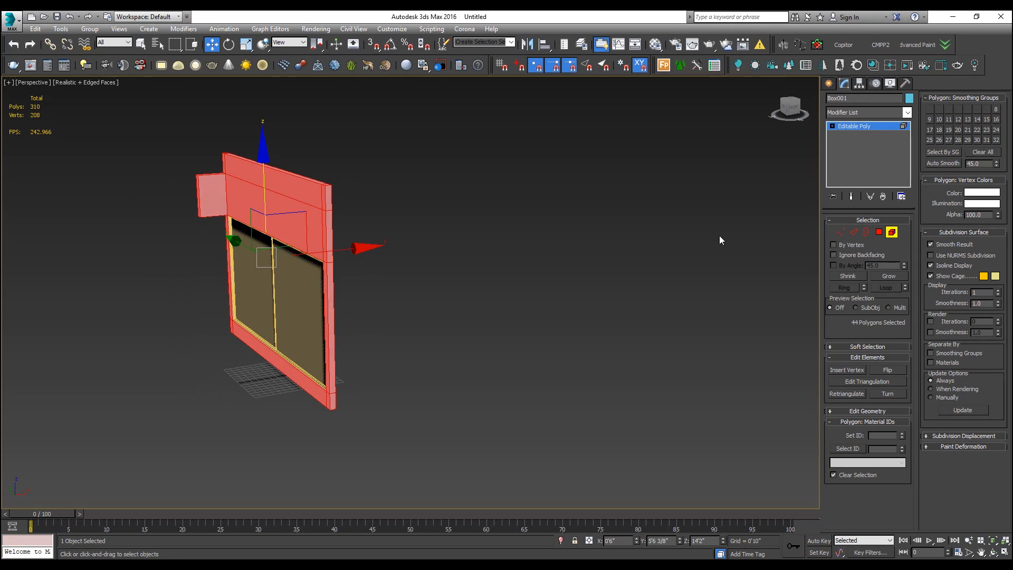
In Polygon level, delete the large inner side polygon of the projecting block to leave it open
{"action": "left_click", "coordinate": [878, 231]}
{"action": "scroll", "coordinate": [235, 221], "scroll_direction": "up", "scroll_amount": 5}
{"action": "left_click", "coordinate": [233, 227]}
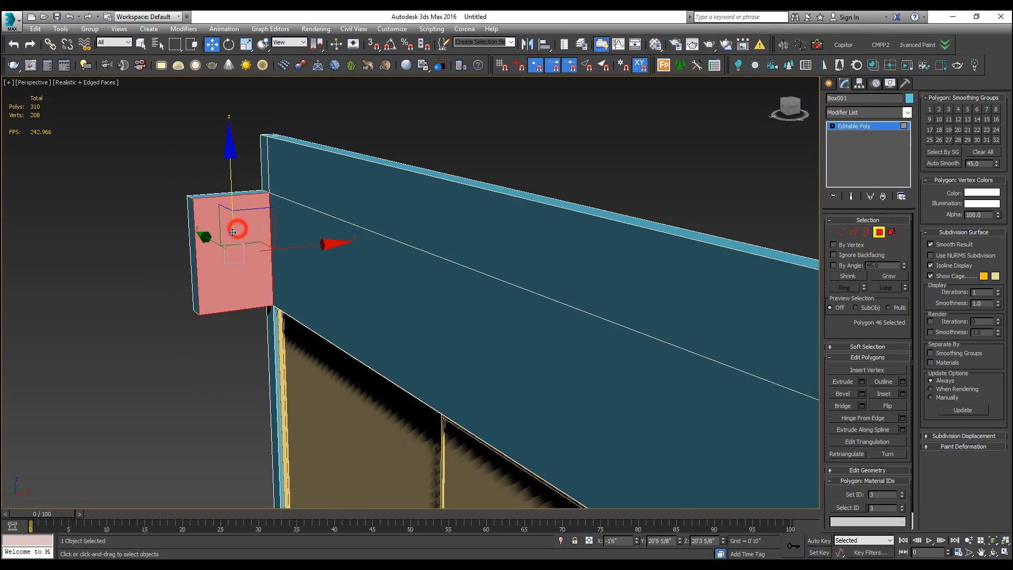
{"action": "key", "text": "Delete"}
{"action": "scroll", "coordinate": [243, 227], "scroll_direction": "up", "scroll_amount": 3}
{"action": "middle_click_drag", "start_coordinate": [253, 276], "coordinate": [369, 136], "text": "alt"}
{"action": "middle_click_drag", "start_coordinate": [386, 260], "coordinate": [796, 253], "text": "alt"}
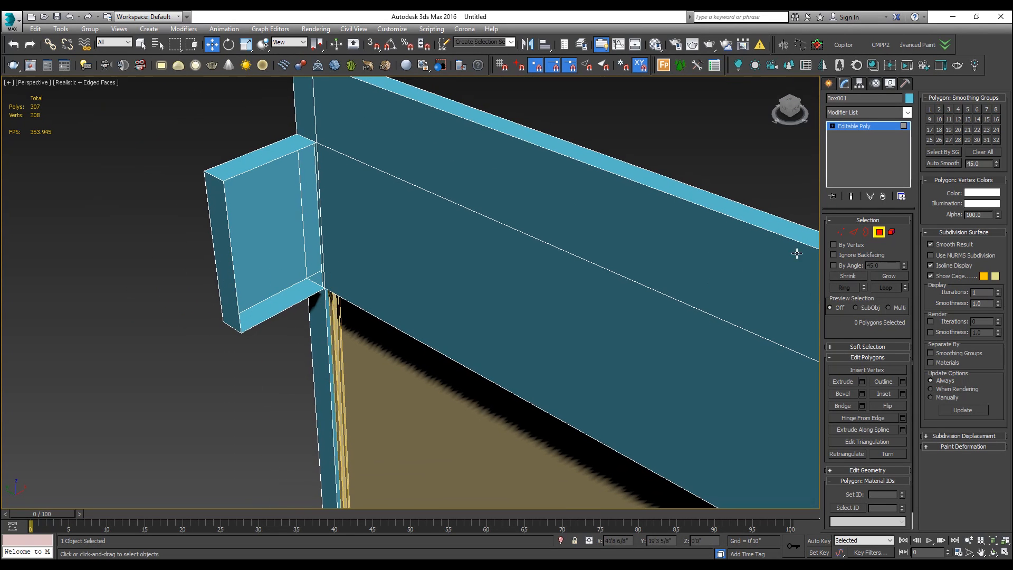
In Edge level, select the open side's upper edge and extend a copy down about 4'11 7/8" to cover the opening
{"action": "left_click", "coordinate": [854, 232]}
{"action": "left_click", "coordinate": [255, 170]}
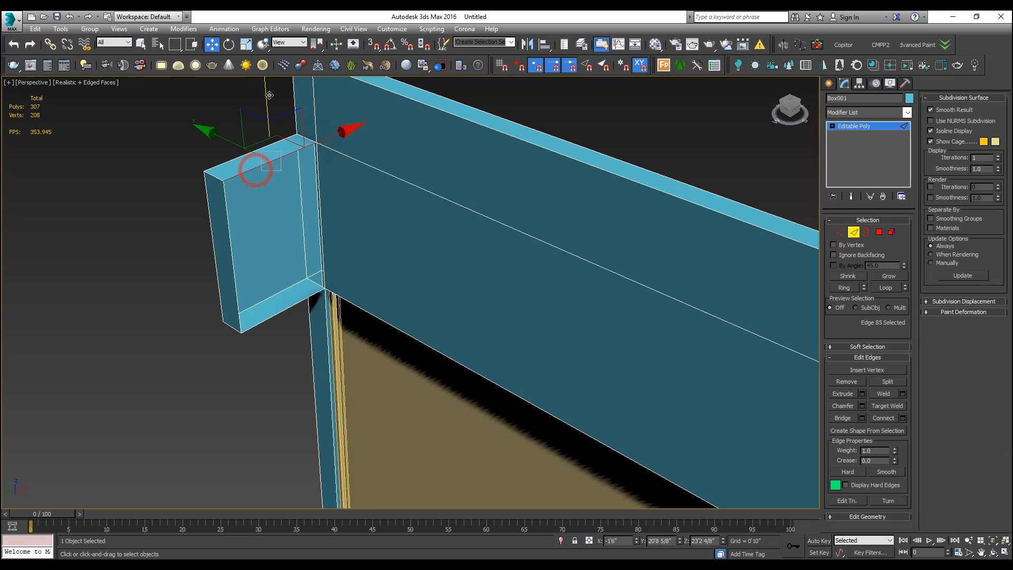
{"action": "key", "text": "ctrl+z"}
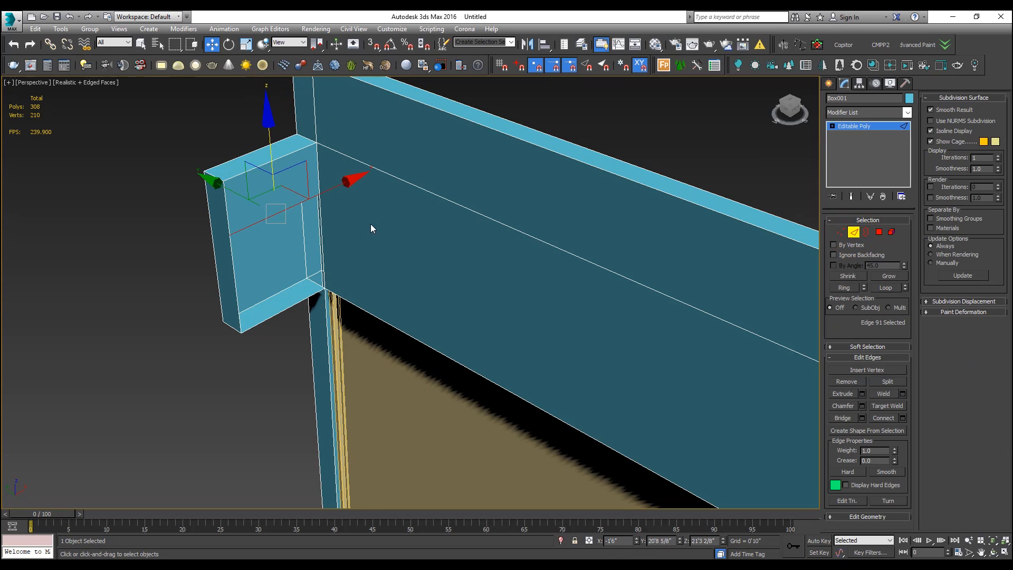
{"action": "left_click_drag", "start_coordinate": [235, 142], "coordinate": [303, 199]}
{"action": "key", "text": "ctrl+z"}
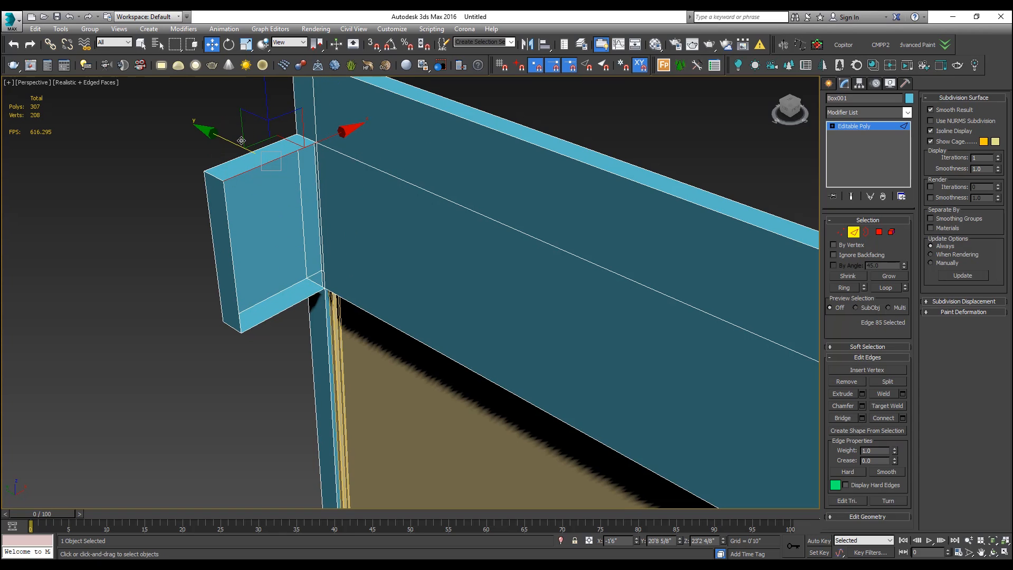
{"action": "left_click_drag", "start_coordinate": [264, 90], "coordinate": [269, 144], "text": "shift"}
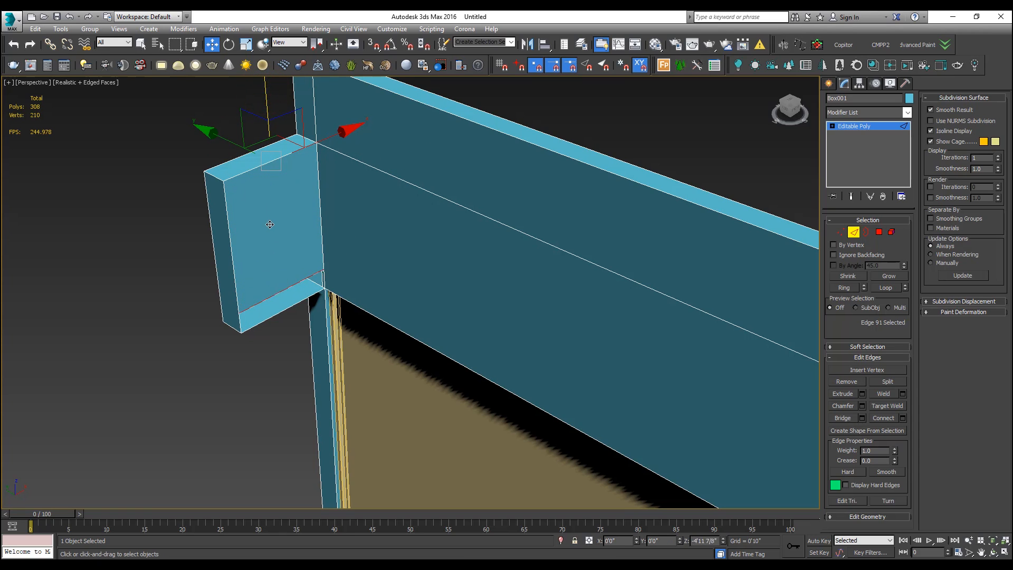
Snap the copied edge down to the block opening's lower edge, and undo the edge extension to reopen the side
{"action": "left_click_drag", "start_coordinate": [266, 202], "coordinate": [267, 201], "text": "shift"}
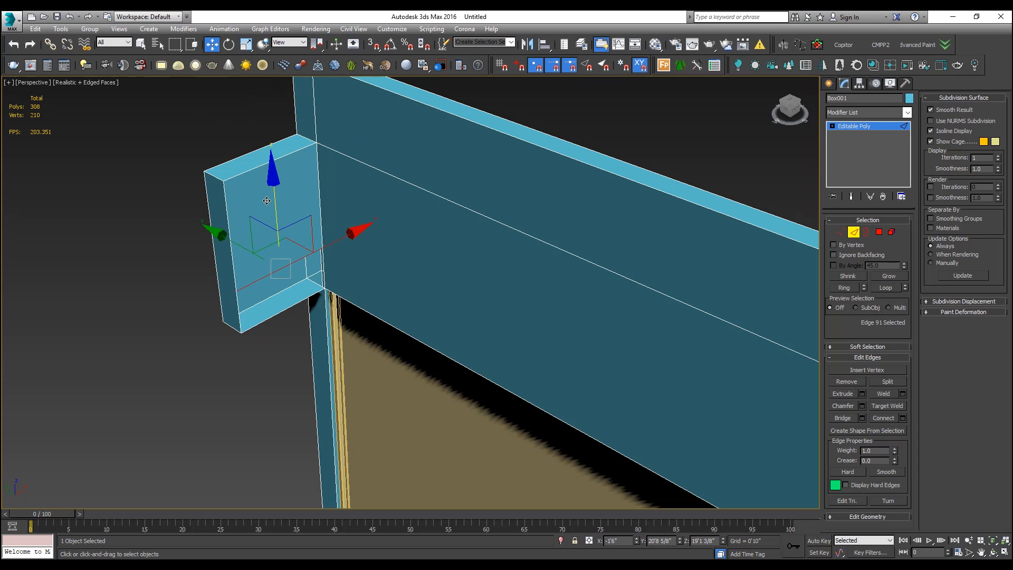
{"action": "key", "text": "s"}
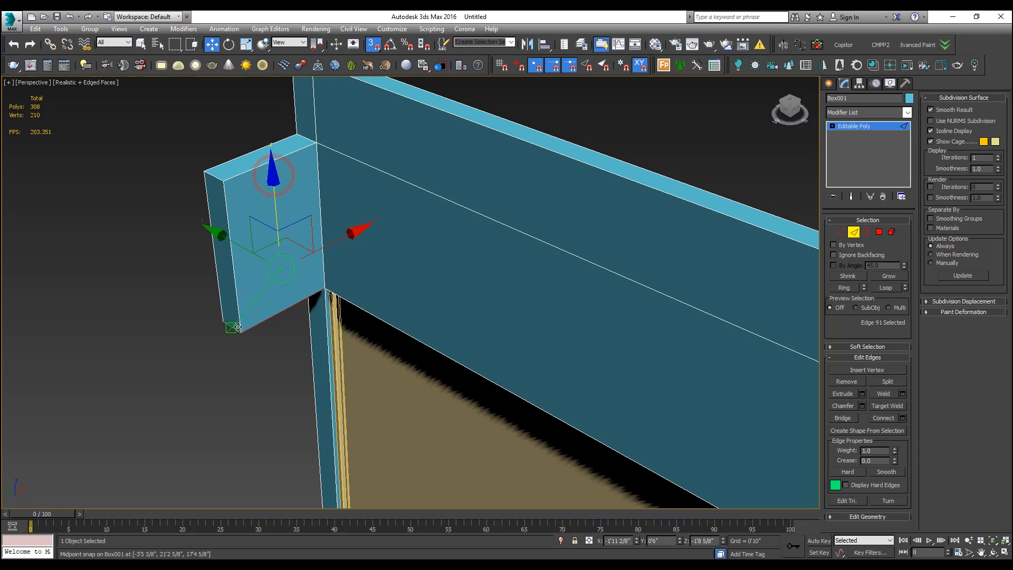
{"action": "scroll", "coordinate": [268, 312], "scroll_direction": "up", "scroll_amount": 1}
{"action": "middle_click_drag", "start_coordinate": [268, 311], "coordinate": [259, 217], "text": "alt"}
{"action": "key", "text": "ctrl+z"}
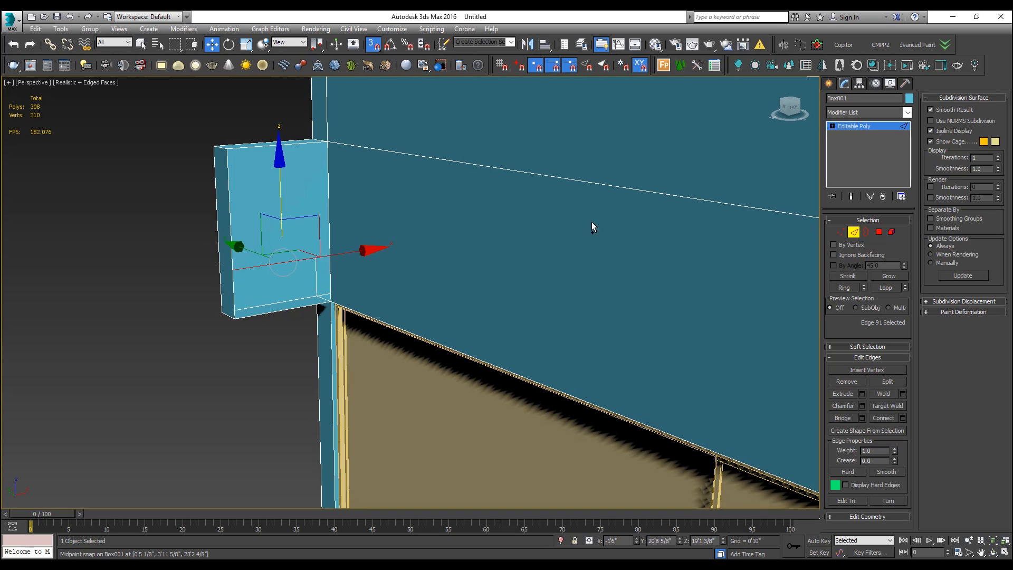
{"action": "key", "text": "ctrl+z"}
In Border level, select the open side's border on the projecting block and cap it with a single polygon
{"action": "left_click", "coordinate": [869, 233]}
{"action": "left_click", "coordinate": [248, 148]}
{"action": "middle_click_drag", "start_coordinate": [251, 153], "coordinate": [310, 248], "text": "alt"}
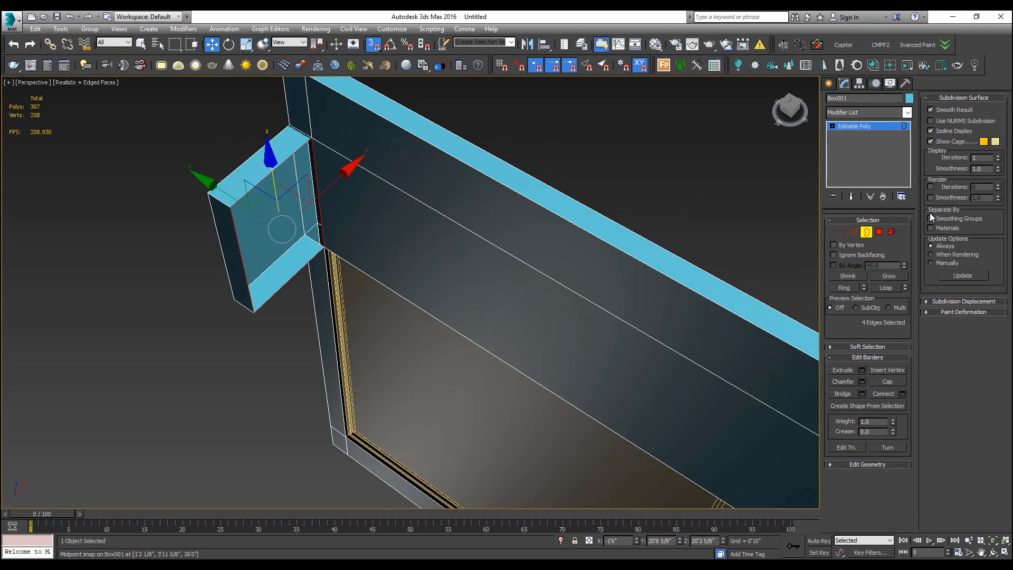
{"action": "left_click", "coordinate": [887, 381]}
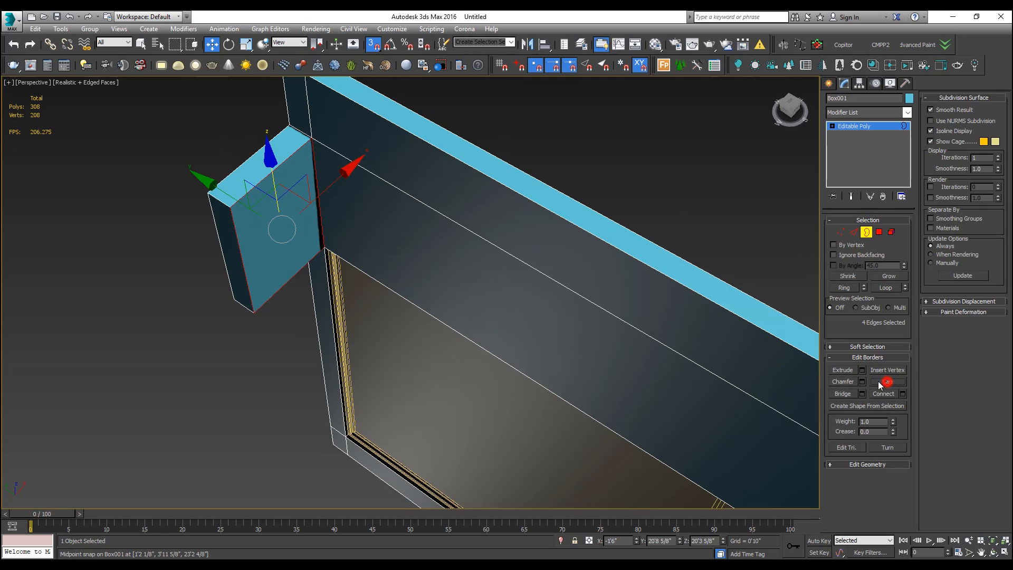
{"action": "middle_click_drag", "start_coordinate": [312, 261], "coordinate": [261, 264], "text": "alt"}
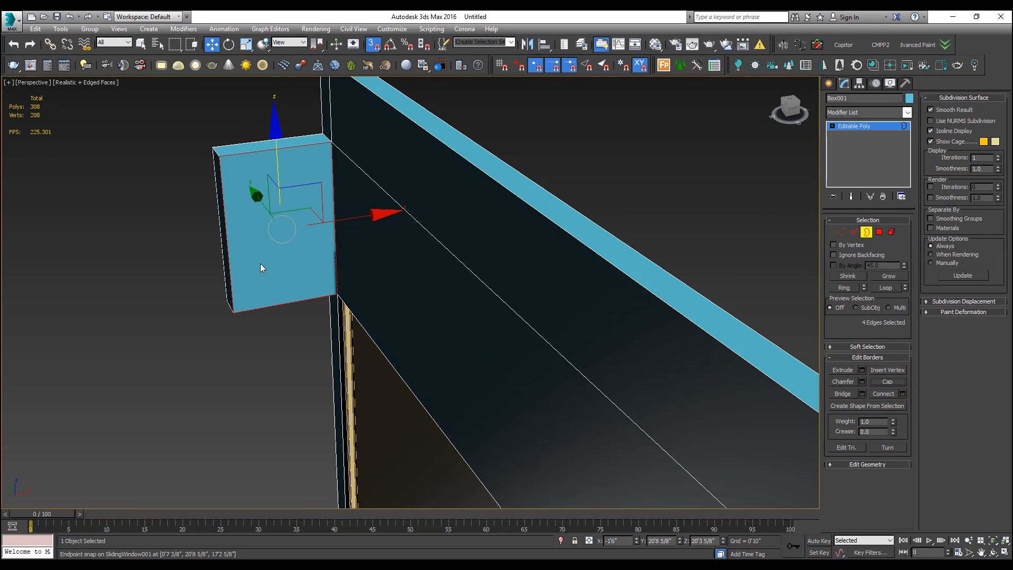
{"action": "left_click", "coordinate": [865, 236]}
Create a standard box beside the wall, about 15'7" long, 1'7" wide and 9'7" high
{"action": "scroll", "coordinate": [349, 257], "scroll_direction": "down", "scroll_amount": 4}
{"action": "middle_click_drag", "start_coordinate": [349, 257], "coordinate": [405, 253], "text": "alt"}
{"action": "scroll", "coordinate": [404, 255], "scroll_direction": "down", "scroll_amount": 4}
{"action": "middle_click_drag", "start_coordinate": [462, 295], "coordinate": [424, 290]}
{"action": "left_click", "coordinate": [831, 85]}
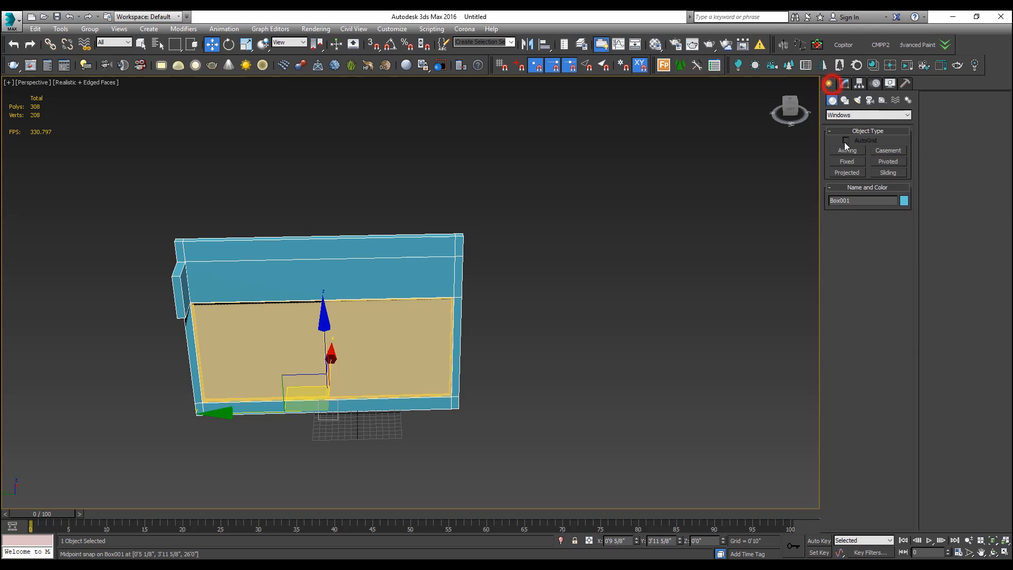
{"action": "left_click", "coordinate": [844, 115]}
{"action": "left_click", "coordinate": [849, 121]}
{"action": "left_click", "coordinate": [847, 150]}
{"action": "left_click_drag", "start_coordinate": [616, 413], "coordinate": [504, 422]}
{"action": "left_click", "coordinate": [521, 355]}
{"action": "middle_click_drag", "start_coordinate": [525, 375], "coordinate": [477, 298], "text": "alt"}
{"action": "scroll", "coordinate": [478, 298], "scroll_direction": "up", "scroll_amount": 4}
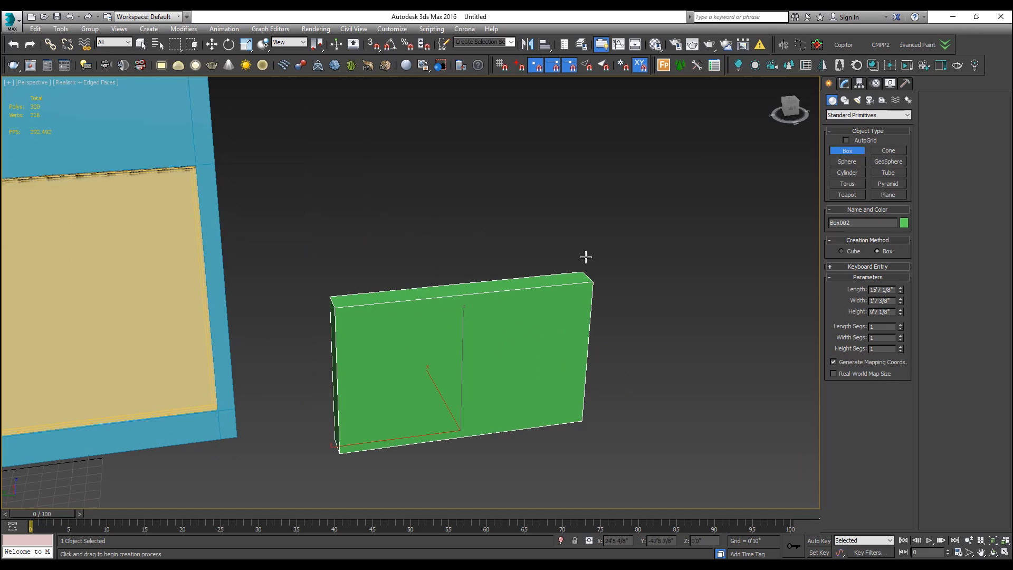
Convert the green box to Editable Poly and select its four vertical edges in Edge level
{"action": "left_click", "coordinate": [817, 46]}
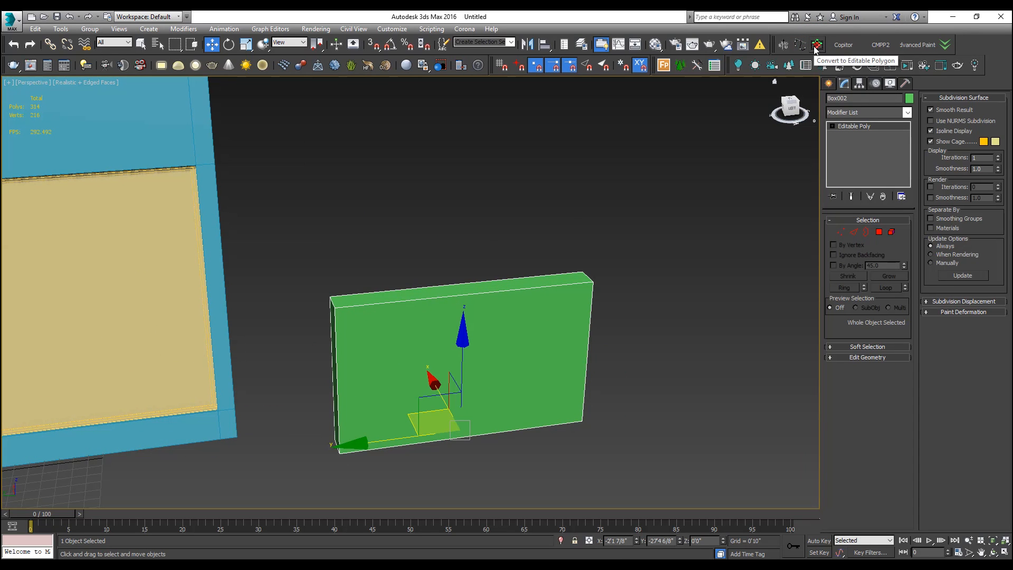
{"action": "middle_click_drag", "start_coordinate": [584, 325], "coordinate": [560, 311], "text": "alt"}
{"action": "left_click", "coordinate": [857, 231]}
{"action": "left_click_drag", "start_coordinate": [734, 309], "coordinate": [306, 364]}
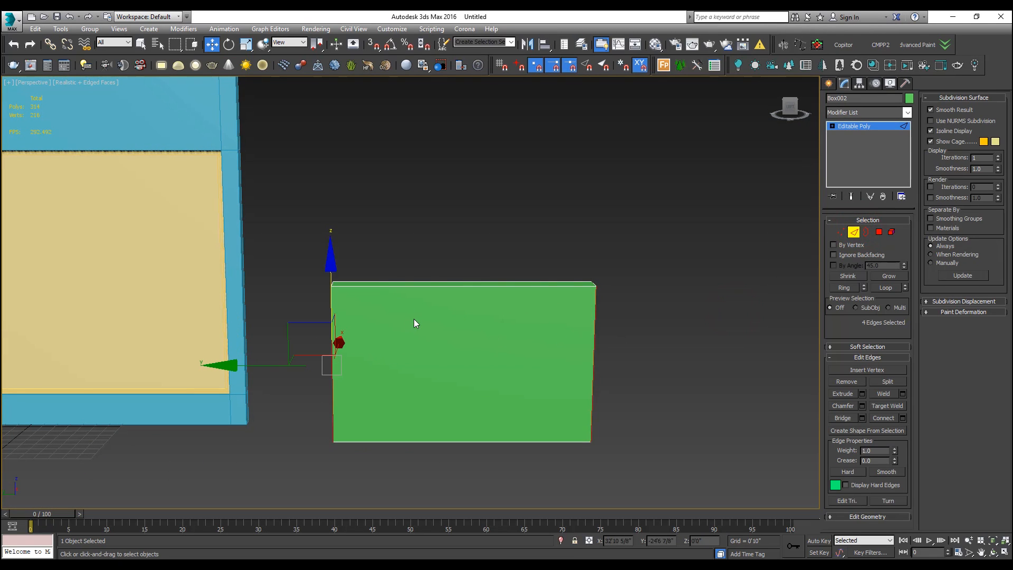
Connect the four selected vertical edges with 5 segments to divide the box into horizontal bands
{"action": "middle_click_drag", "start_coordinate": [417, 323], "coordinate": [438, 328], "text": "alt"}
{"action": "right_click", "coordinate": [428, 320]}
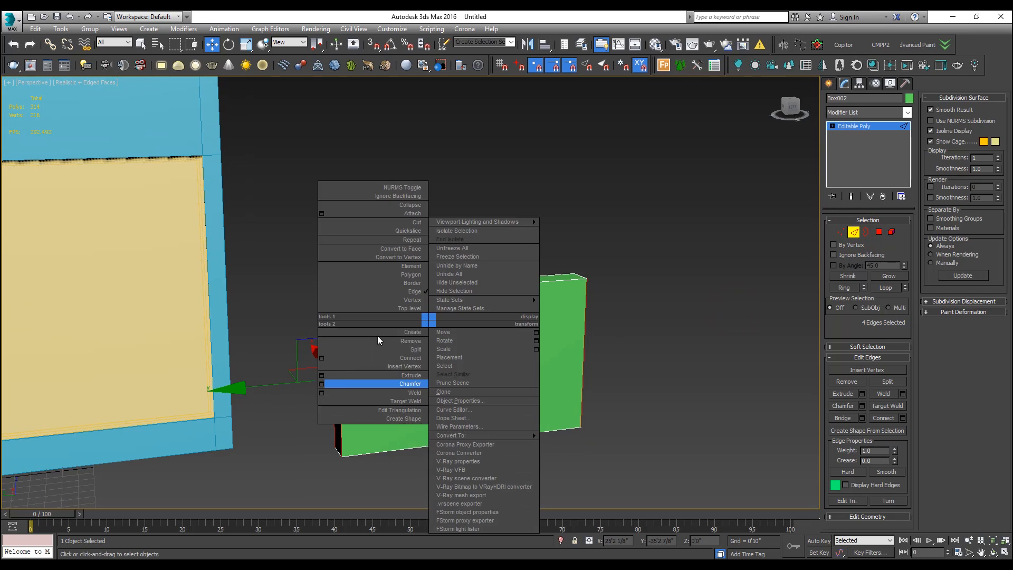
{"action": "left_click", "coordinate": [321, 358]}
{"action": "left_click_drag", "start_coordinate": [549, 276], "coordinate": [548, 264]}
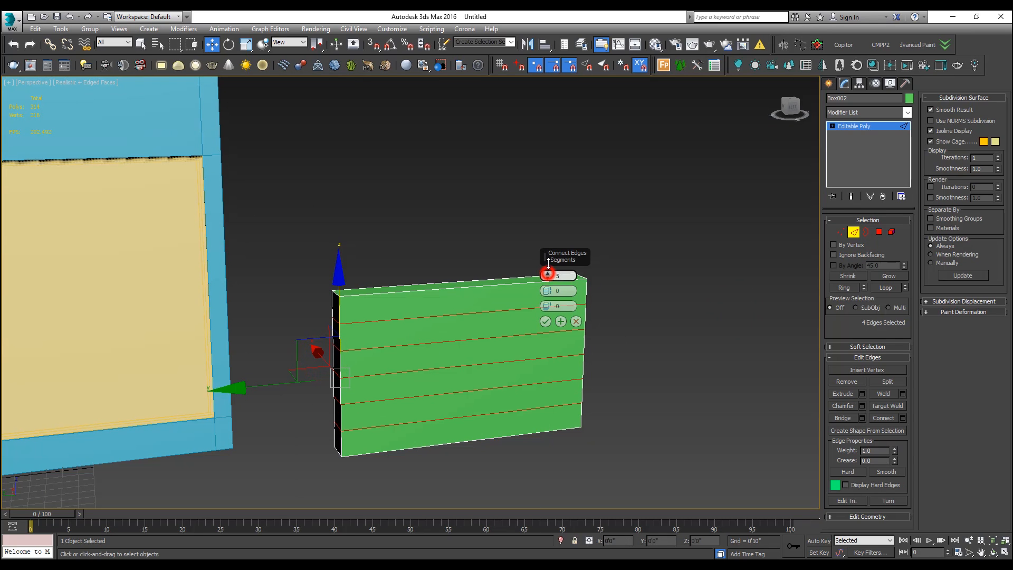
{"action": "left_click", "coordinate": [546, 320]}
Chamfer the 20 new horizontal edges by about 3/8" to form narrow strips around the box
{"action": "middle_click_drag", "start_coordinate": [547, 319], "coordinate": [502, 309], "text": "alt"}
{"action": "scroll", "coordinate": [499, 296], "scroll_direction": "up", "scroll_amount": 3}
{"action": "right_click", "coordinate": [486, 265]}
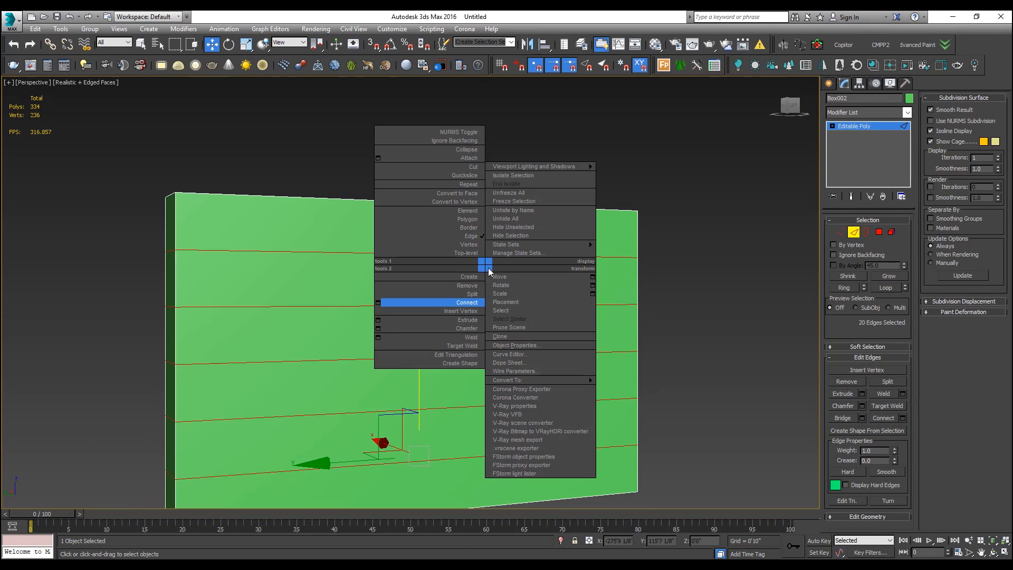
{"action": "left_click", "coordinate": [378, 329]}
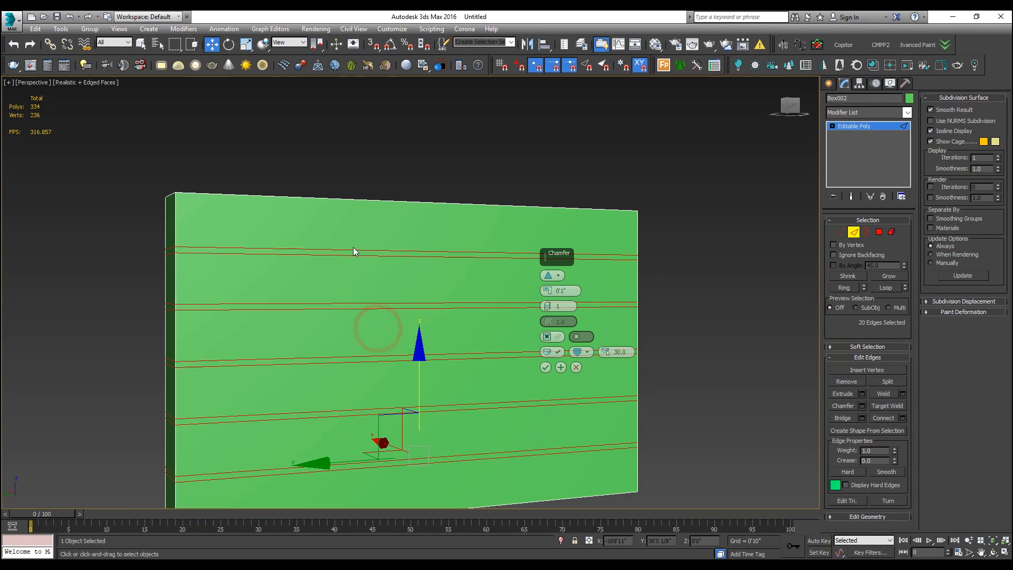
{"action": "left_click_drag", "start_coordinate": [548, 291], "coordinate": [547, 296]}
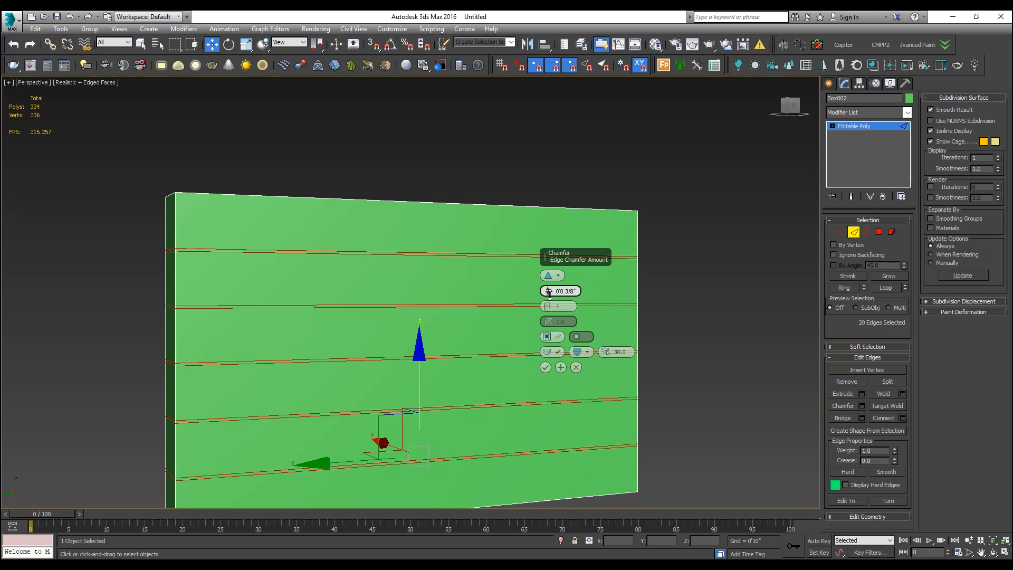
{"action": "left_click_drag", "start_coordinate": [552, 296], "coordinate": [552, 298]}
{"action": "left_click", "coordinate": [545, 367]}
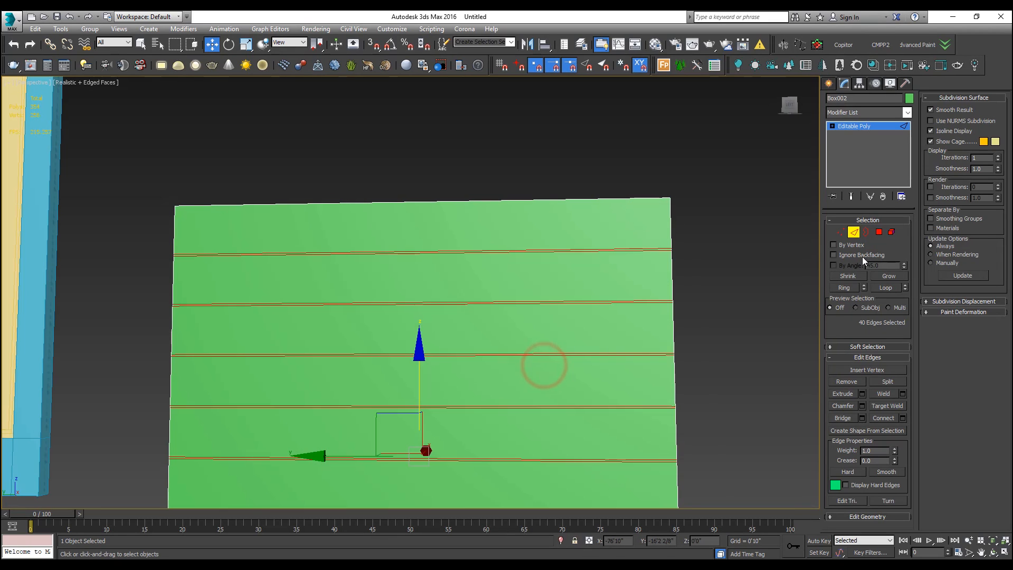
Switch to Polygon level and show the green box in the Left view as wireframe
{"action": "left_click", "coordinate": [879, 232]}
{"action": "left_click_drag", "start_coordinate": [113, 236], "coordinate": [600, 274]}
{"action": "key", "text": "f"}
{"action": "key", "text": "z"}
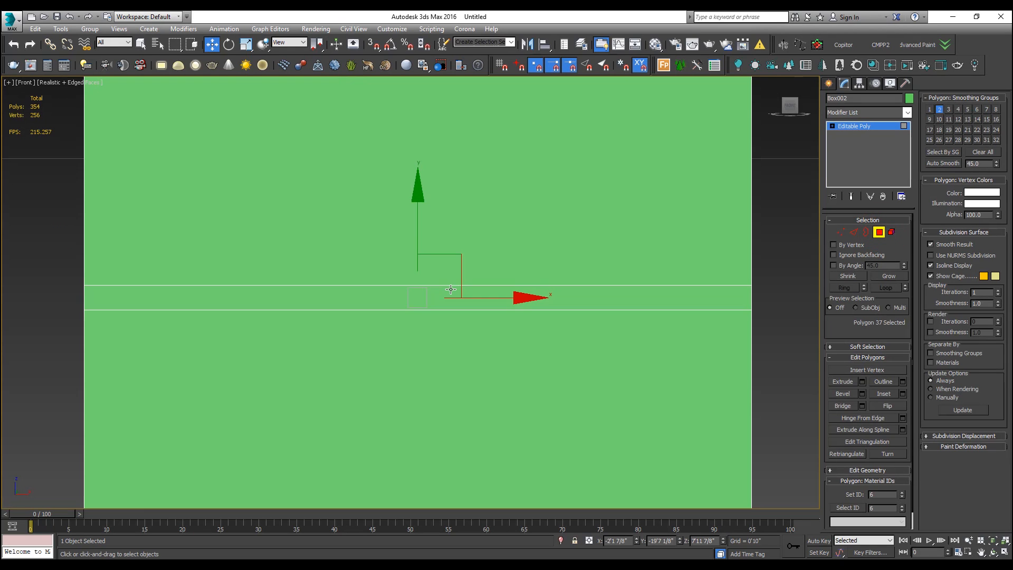
{"action": "key", "text": "l"}
{"action": "key", "text": "F3"}
{"action": "scroll", "coordinate": [373, 301], "scroll_direction": "down", "scroll_amount": 10}
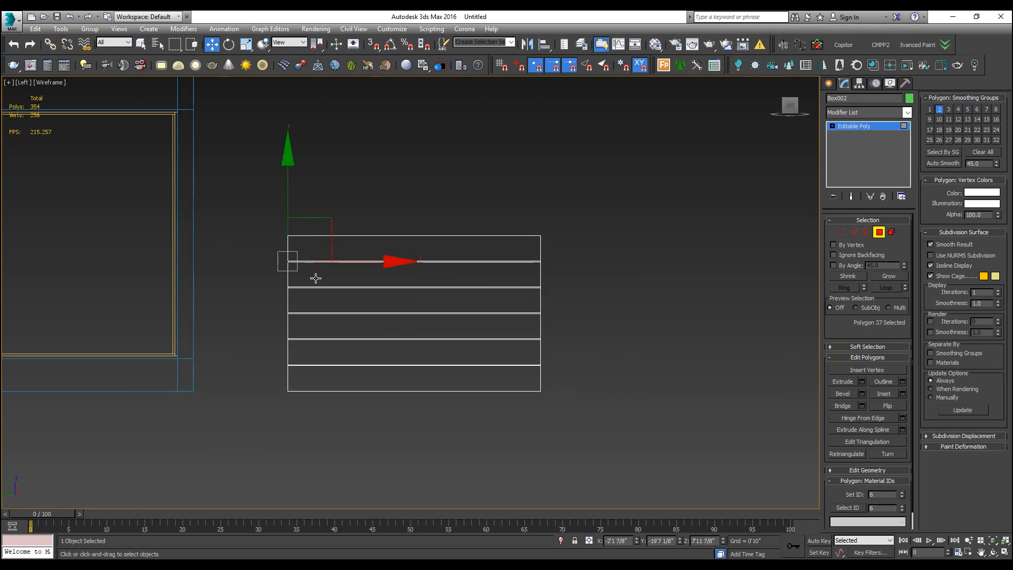
{"action": "scroll", "coordinate": [316, 278], "scroll_direction": "up", "scroll_amount": 3}
Select the polygons of all five narrow strips around the box and return to the shaded Perspective view
{"action": "left_click_drag", "start_coordinate": [245, 245], "coordinate": [680, 267]}
{"action": "left_click_drag", "start_coordinate": [255, 272], "coordinate": [685, 299]}
{"action": "left_click_drag", "start_coordinate": [235, 315], "coordinate": [681, 332], "text": "ctrl"}
{"action": "left_click_drag", "start_coordinate": [234, 355], "coordinate": [718, 377], "text": "ctrl"}
{"action": "left_click_drag", "start_coordinate": [240, 385], "coordinate": [682, 414], "text": "ctrl"}
{"action": "key", "text": "p"}
{"action": "key", "text": "z"}
{"action": "middle_click_drag", "start_coordinate": [524, 400], "coordinate": [364, 344], "text": "alt"}
{"action": "key", "text": "F3"}
Extrude the selected strips inward by Local Normal with a height of about -0'1 3/8" to form grooves
{"action": "scroll", "coordinate": [278, 339], "scroll_direction": "up", "scroll_amount": 6}
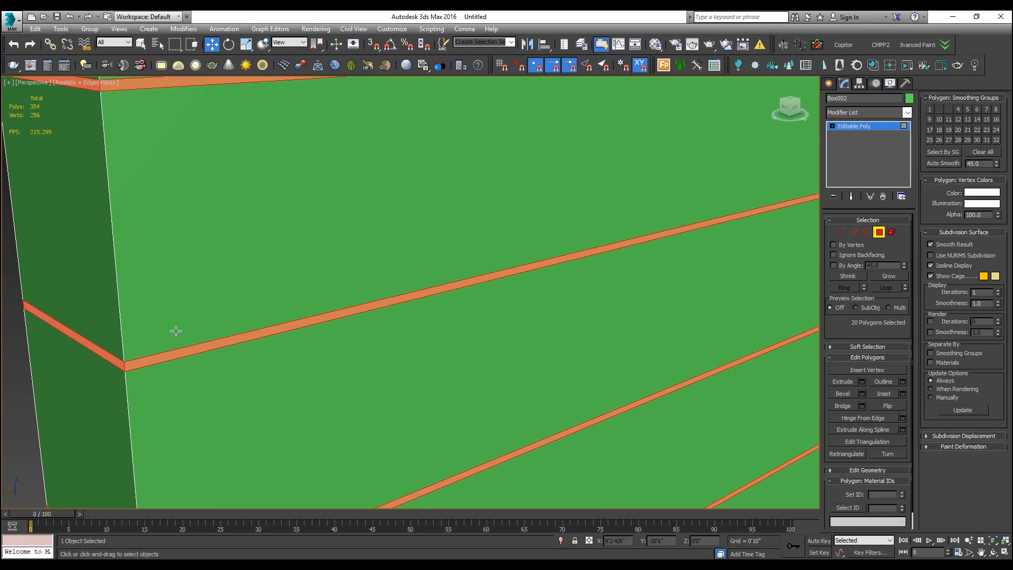
{"action": "scroll", "coordinate": [254, 328], "scroll_direction": "down", "scroll_amount": 2}
{"action": "middle_click_drag", "start_coordinate": [254, 327], "coordinate": [294, 336]}
{"action": "scroll", "coordinate": [294, 337], "scroll_direction": "up", "scroll_amount": 3}
{"action": "right_click", "coordinate": [309, 340]}
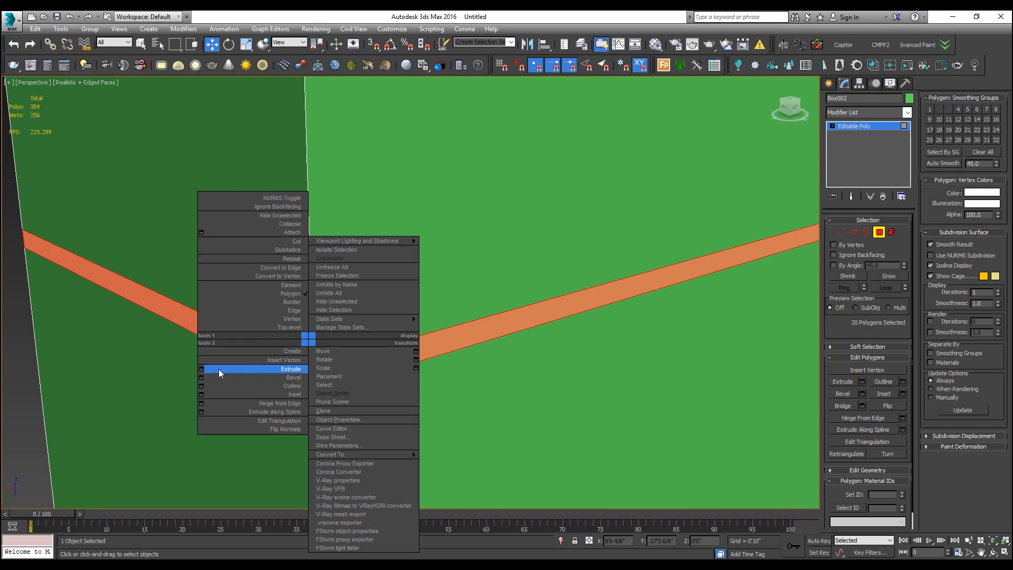
{"action": "left_click", "coordinate": [201, 369]}
{"action": "scroll", "coordinate": [185, 308], "scroll_direction": "down", "scroll_amount": 3}
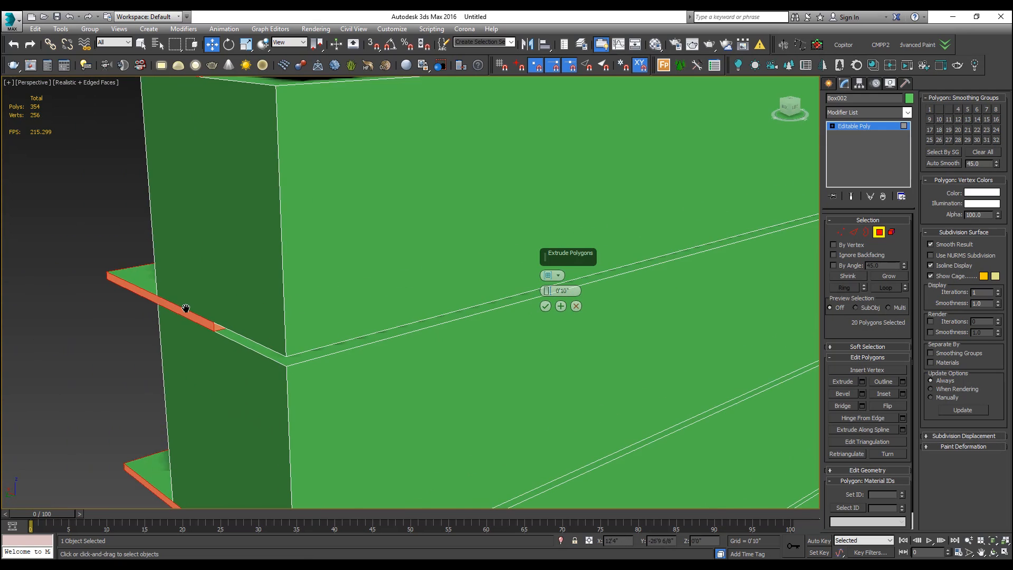
{"action": "scroll", "coordinate": [204, 290], "scroll_direction": "down", "scroll_amount": 3}
{"action": "middle_click_drag", "start_coordinate": [204, 290], "coordinate": [275, 256]}
{"action": "scroll", "coordinate": [275, 256], "scroll_direction": "up", "scroll_amount": 2}
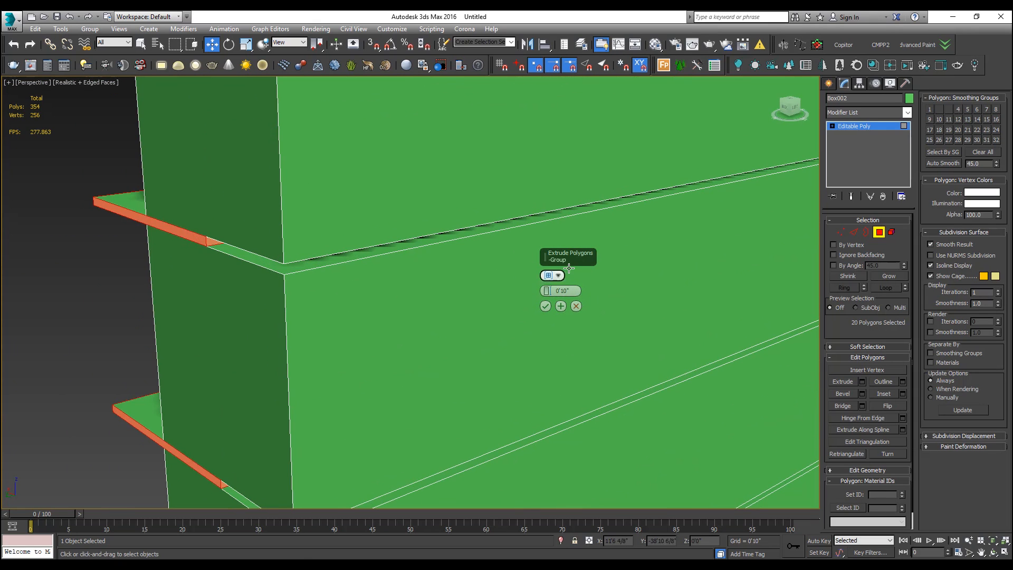
{"action": "left_click", "coordinate": [559, 276]}
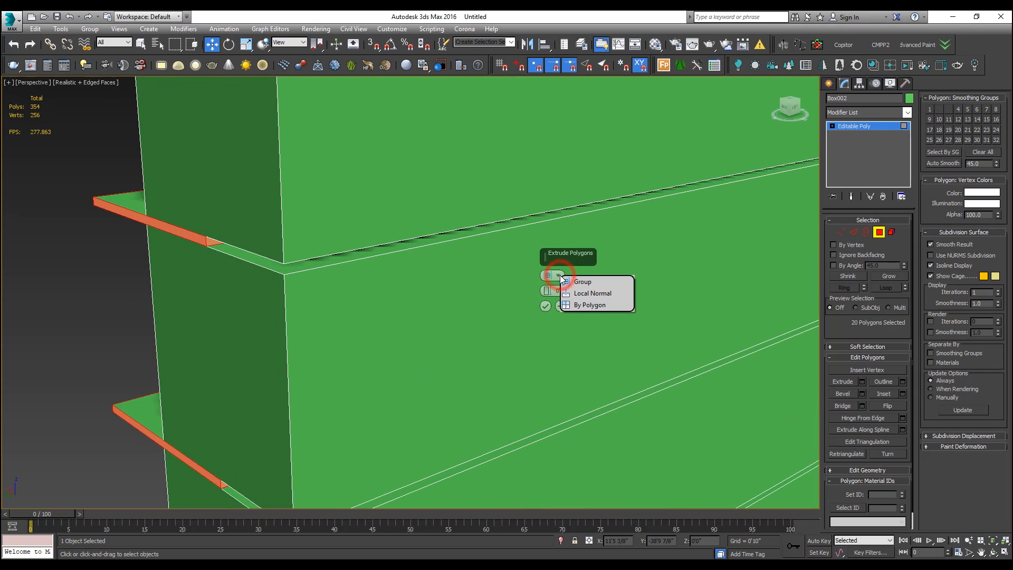
{"action": "left_click", "coordinate": [588, 293]}
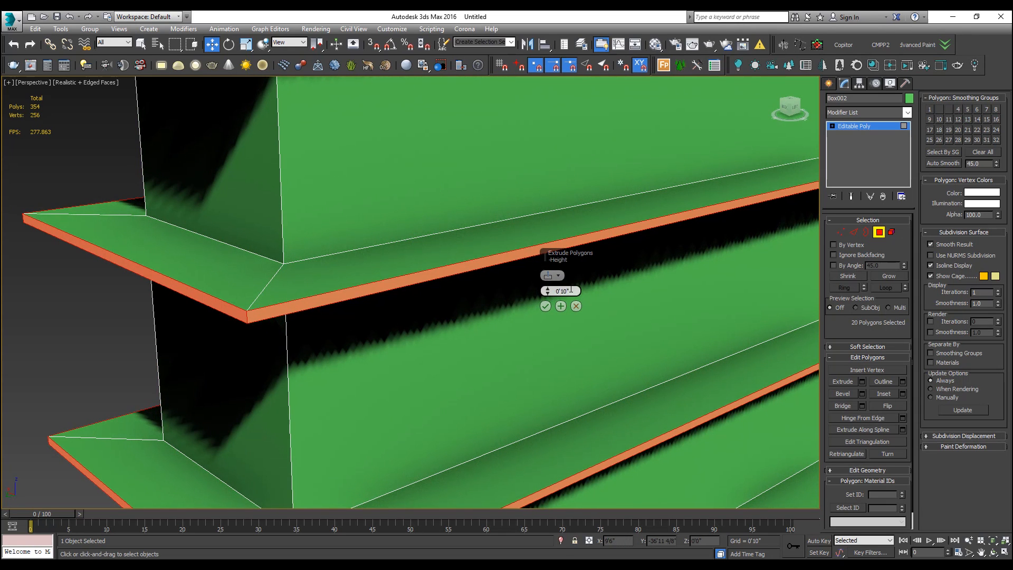
{"action": "left_click_drag", "start_coordinate": [546, 290], "coordinate": [561, 348]}
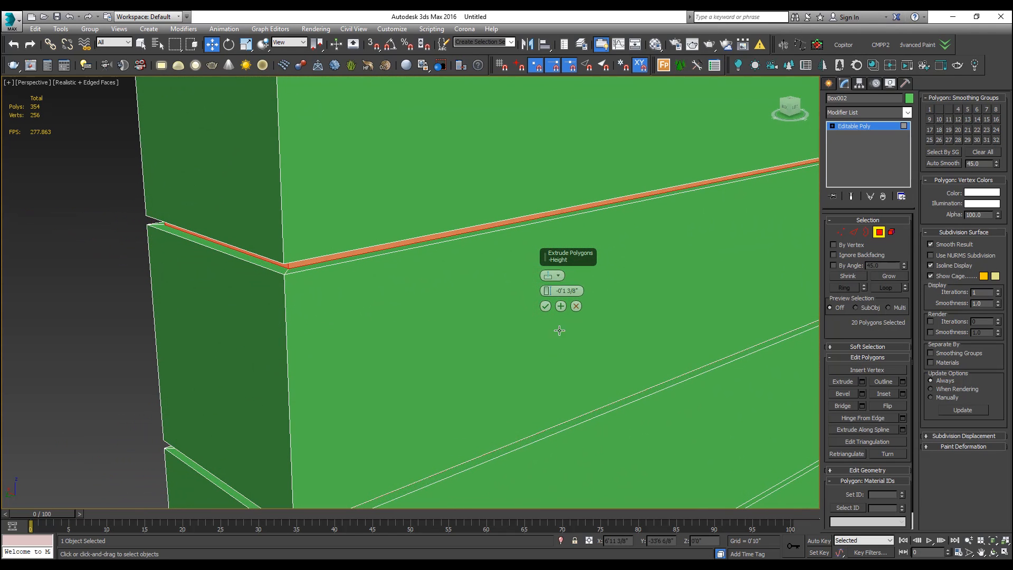
{"action": "left_click", "coordinate": [548, 308]}
Leave Polygon level and examine the recessed grooves around the green box's faces and corners
{"action": "scroll", "coordinate": [407, 292], "scroll_direction": "down", "scroll_amount": 6}
{"action": "middle_click_drag", "start_coordinate": [425, 323], "coordinate": [364, 300], "text": "alt"}
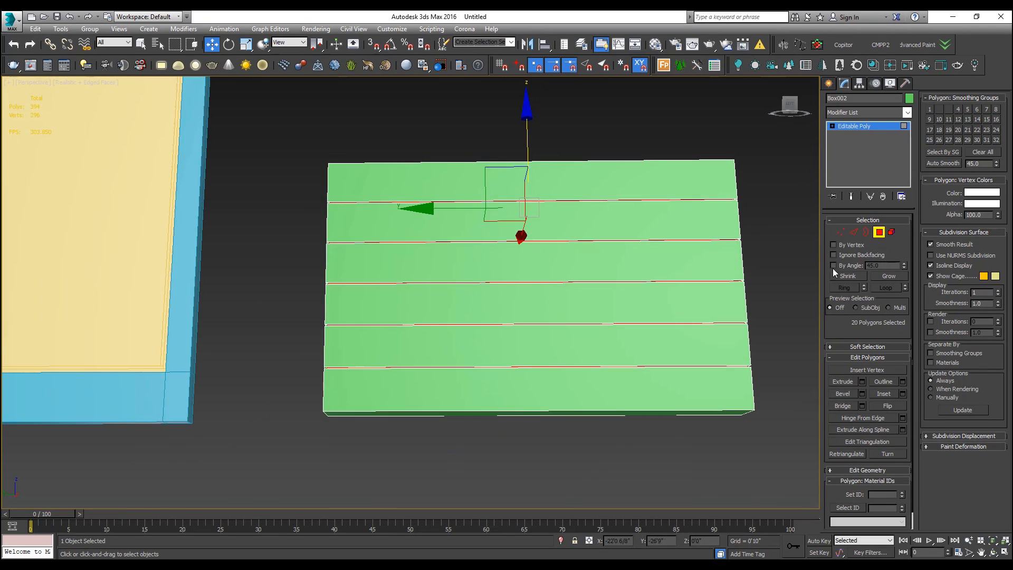
{"action": "left_click", "coordinate": [880, 232]}
{"action": "middle_click_drag", "start_coordinate": [522, 240], "coordinate": [523, 270]}
{"action": "scroll", "coordinate": [332, 222], "scroll_direction": "up", "scroll_amount": 5}
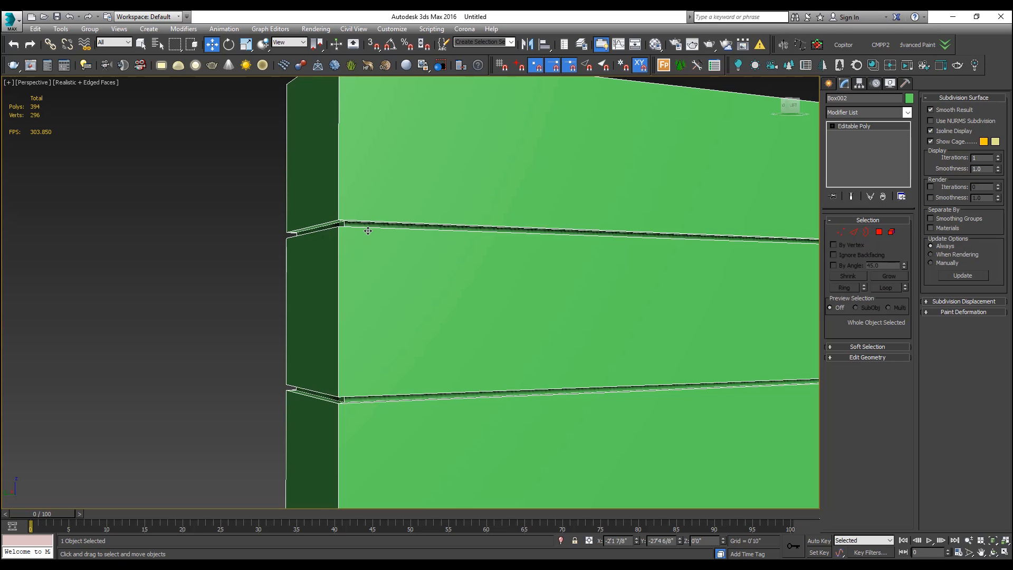
{"action": "scroll", "coordinate": [375, 229], "scroll_direction": "down", "scroll_amount": 5}
{"action": "middle_click_drag", "start_coordinate": [417, 245], "coordinate": [429, 203], "text": "alt"}
{"action": "scroll", "coordinate": [417, 278], "scroll_direction": "down", "scroll_amount": 3}
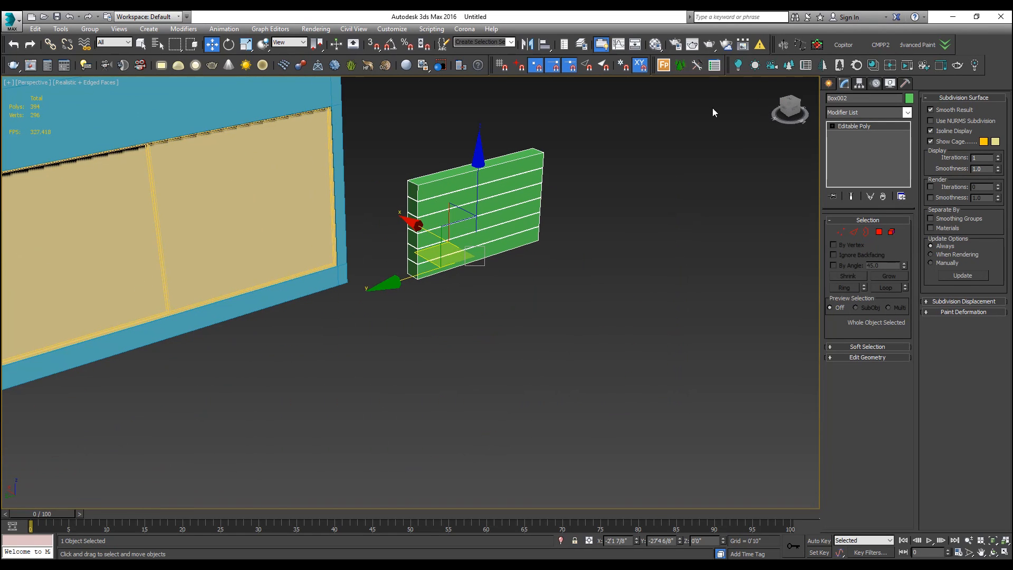
Create a ground plane in front of the wall and grooved box, about 44'9" long and 50'7" wide
{"action": "left_click", "coordinate": [828, 82]}
{"action": "right_click", "coordinate": [546, 314]}
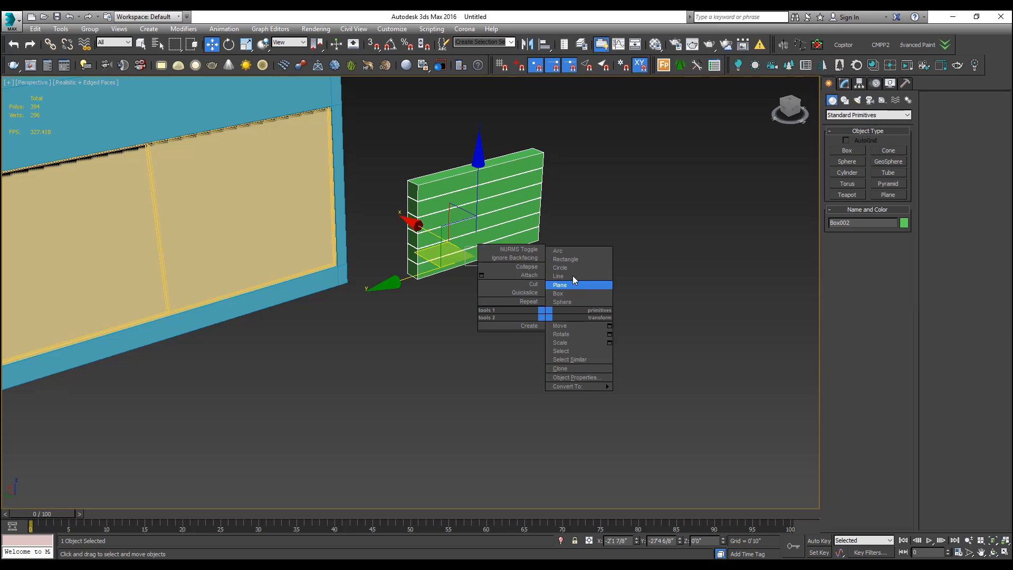
{"action": "left_click", "coordinate": [571, 284]}
{"action": "scroll", "coordinate": [570, 282], "scroll_direction": "down", "scroll_amount": 5}
{"action": "left_click_drag", "start_coordinate": [462, 303], "coordinate": [441, 518]}
{"action": "middle_click_drag", "start_coordinate": [564, 379], "coordinate": [531, 328]}
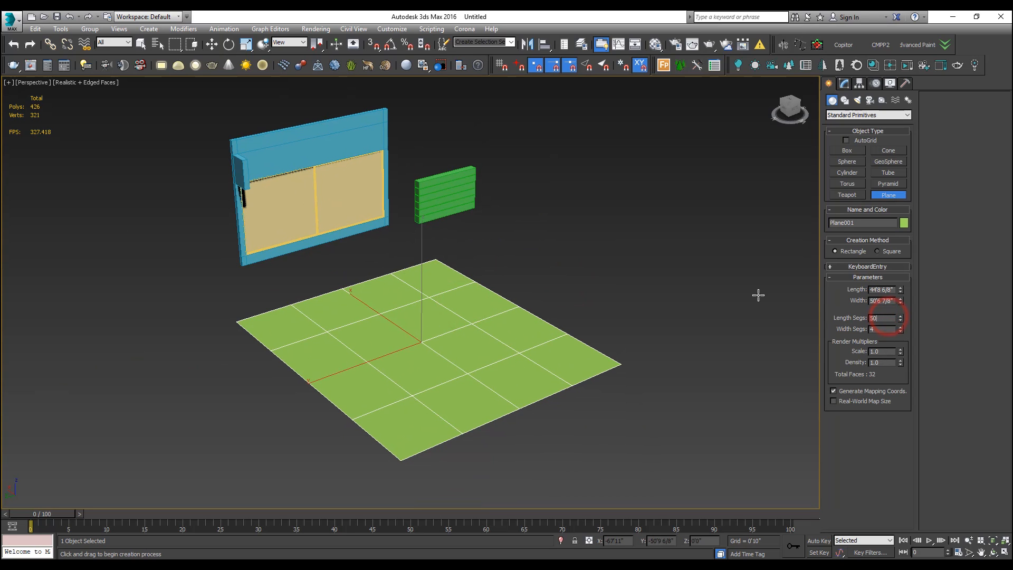
Set the plane's length and width segments to 50 and convert it to Editable Poly
{"action": "key", "text": "Tab"}
{"action": "type", "text": "50"}
{"action": "key", "text": "Return"}
{"action": "left_click", "coordinate": [817, 45]}
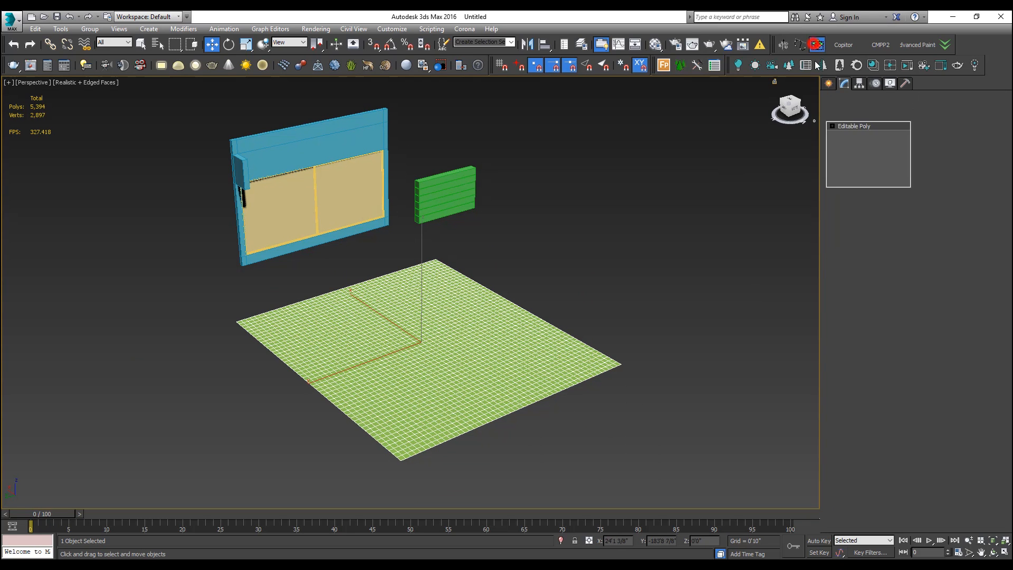
Paint raised bumps across the plane with Push/Pull deformation, using a 1'1" push/pull value and a brush size of about 7'2 4/8"
{"action": "left_click", "coordinate": [944, 312]}
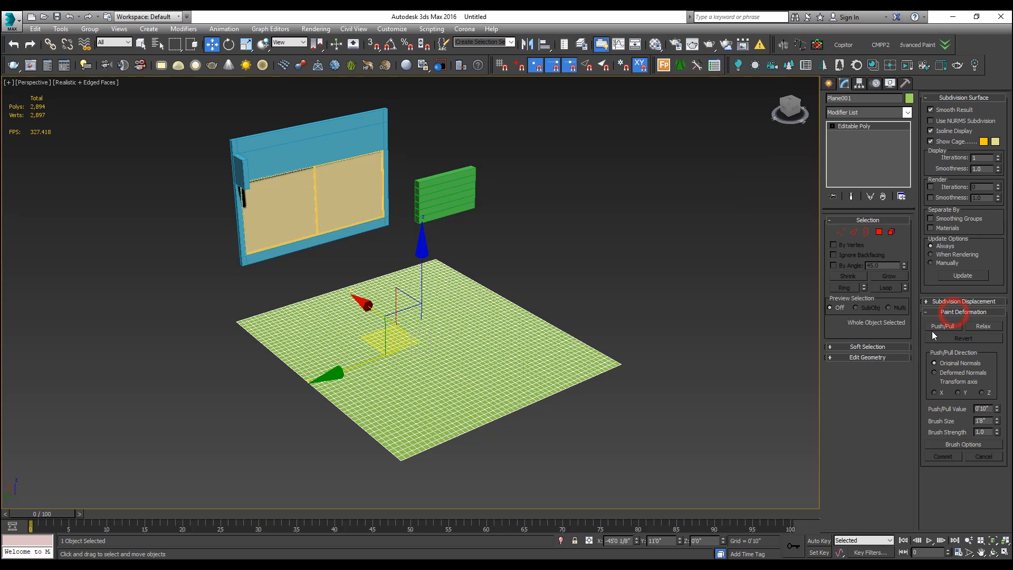
{"action": "left_click", "coordinate": [950, 326]}
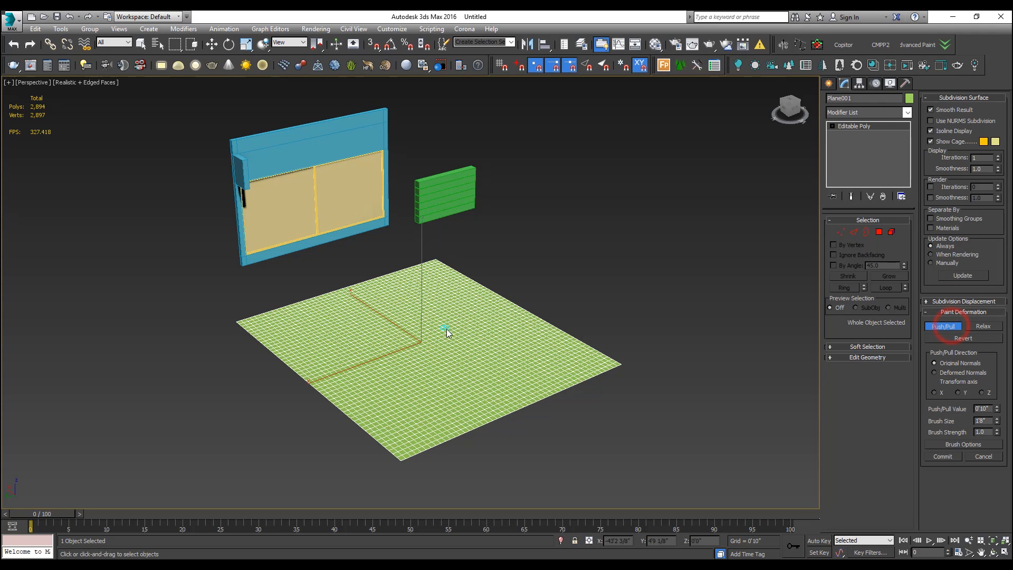
{"action": "mouse_move", "coordinate": [432, 361]}
{"action": "left_mouse_down"}
{"action": "mouse_move", "coordinate": [440, 382]}
{"action": "mouse_move", "coordinate": [348, 352]}
{"action": "left_mouse_up"}
{"action": "scroll", "coordinate": [382, 358], "scroll_direction": "up", "scroll_amount": 3}
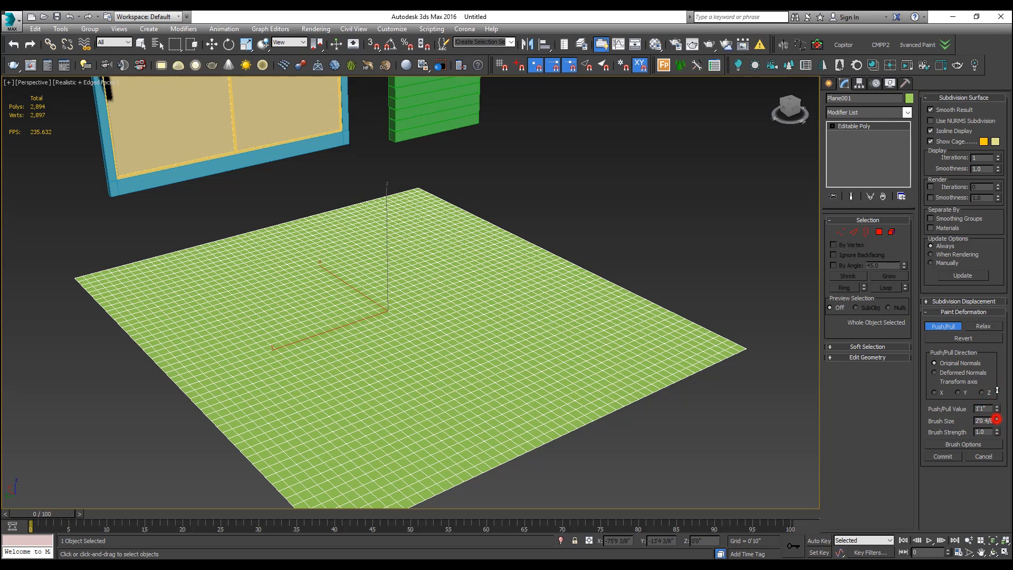
{"action": "mouse_move", "coordinate": [560, 330]}
{"action": "left_mouse_down"}
{"action": "mouse_move", "coordinate": [463, 321]}
{"action": "mouse_move", "coordinate": [380, 239]}
{"action": "mouse_move", "coordinate": [242, 277]}
{"action": "left_mouse_up"}
{"action": "key", "text": "F4"}
{"action": "mouse_move", "coordinate": [288, 310]}
{"action": "left_mouse_down"}
{"action": "mouse_move", "coordinate": [247, 362]}
{"action": "mouse_move", "coordinate": [390, 421]}
{"action": "left_mouse_up"}
{"action": "key", "text": "F4"}
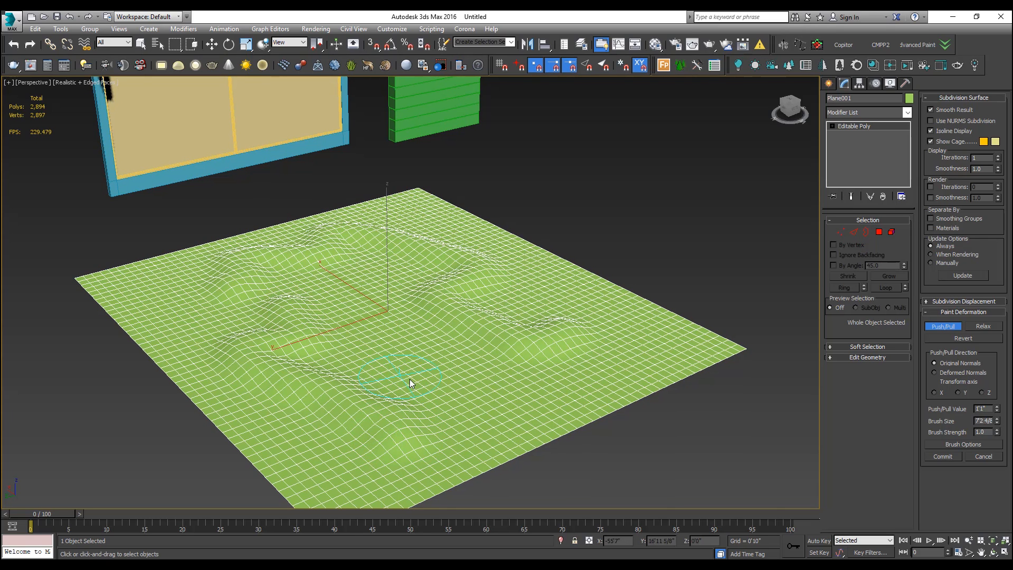
Paint more raised bumps across the plane with Push/Pull and increase the brush size to 13'5"
{"action": "mouse_move", "coordinate": [410, 383]}
{"action": "left_mouse_down"}
{"action": "mouse_move", "coordinate": [364, 362]}
{"action": "mouse_move", "coordinate": [211, 344]}
{"action": "mouse_move", "coordinate": [261, 340]}
{"action": "left_mouse_up"}
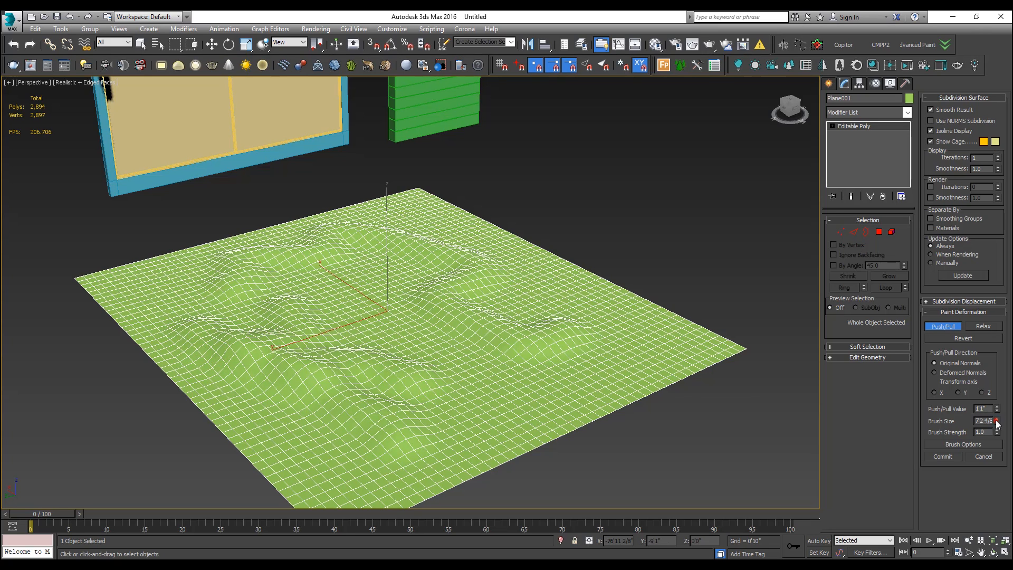
{"action": "mouse_move", "coordinate": [649, 344]}
{"action": "left_mouse_down"}
{"action": "mouse_move", "coordinate": [557, 384]}
{"action": "mouse_move", "coordinate": [420, 398]}
{"action": "left_mouse_up"}
Switch the viewport shading to Clay and paint broad raised areas across the plane and out to its edges
{"action": "left_click", "coordinate": [78, 84]}
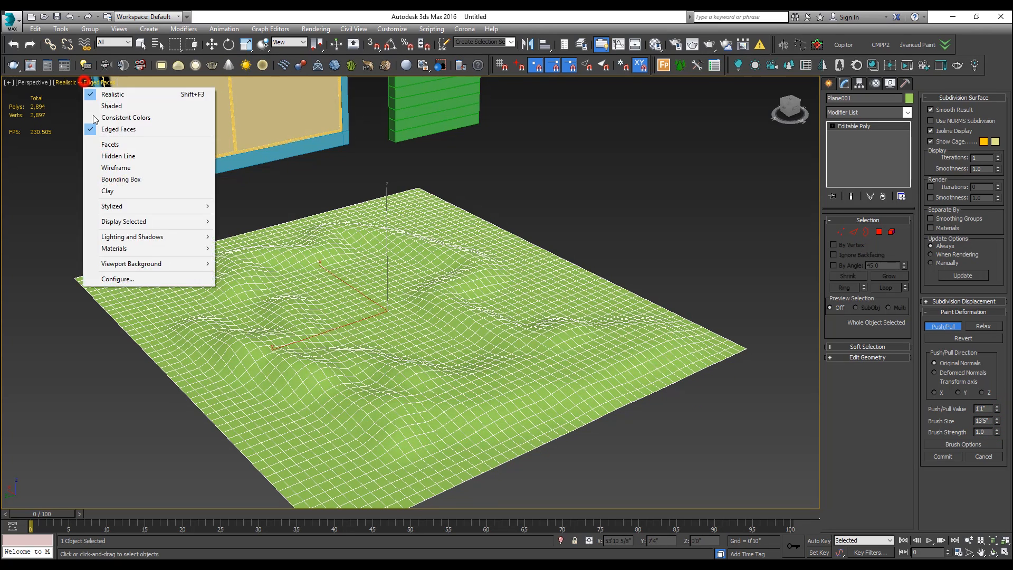
{"action": "left_click", "coordinate": [119, 190]}
{"action": "middle_click_drag", "start_coordinate": [389, 324], "coordinate": [354, 303], "text": "alt"}
{"action": "mouse_move", "coordinate": [354, 303]}
{"action": "left_mouse_down"}
{"action": "mouse_move", "coordinate": [251, 280]}
{"action": "mouse_move", "coordinate": [135, 282]}
{"action": "mouse_move", "coordinate": [121, 294]}
{"action": "mouse_move", "coordinate": [183, 370]}
{"action": "mouse_move", "coordinate": [240, 377]}
{"action": "left_mouse_up"}
{"action": "mouse_move", "coordinate": [205, 283]}
{"action": "left_mouse_down"}
{"action": "mouse_move", "coordinate": [433, 243]}
{"action": "mouse_move", "coordinate": [611, 306]}
{"action": "mouse_move", "coordinate": [657, 355]}
{"action": "mouse_move", "coordinate": [568, 327]}
{"action": "left_mouse_up"}
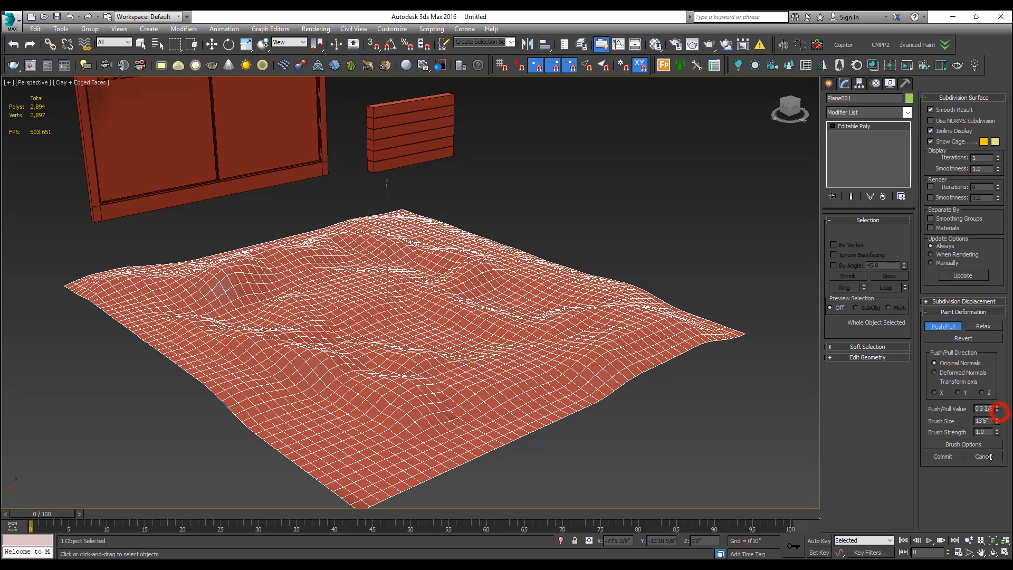
Set a negative push/pull value of about -1'0" and paint depressions across the plane's middle, corners and edges
{"action": "left_click_drag", "start_coordinate": [992, 455], "coordinate": [979, 506]}
{"action": "mouse_move", "coordinate": [364, 344]}
{"action": "left_mouse_down"}
{"action": "mouse_move", "coordinate": [391, 376]}
{"action": "mouse_move", "coordinate": [254, 369]}
{"action": "mouse_move", "coordinate": [340, 409]}
{"action": "mouse_move", "coordinate": [491, 394]}
{"action": "mouse_move", "coordinate": [581, 343]}
{"action": "mouse_move", "coordinate": [559, 316]}
{"action": "mouse_move", "coordinate": [461, 316]}
{"action": "mouse_move", "coordinate": [537, 337]}
{"action": "mouse_move", "coordinate": [192, 338]}
{"action": "mouse_move", "coordinate": [343, 383]}
{"action": "mouse_move", "coordinate": [475, 376]}
{"action": "left_mouse_up"}
{"action": "mouse_move", "coordinate": [475, 375]}
{"action": "middle_mouse_down", "text": "alt"}
{"action": "mouse_move", "coordinate": [526, 357]}
{"action": "mouse_move", "coordinate": [499, 358]}
{"action": "middle_mouse_up", "text": "alt"}
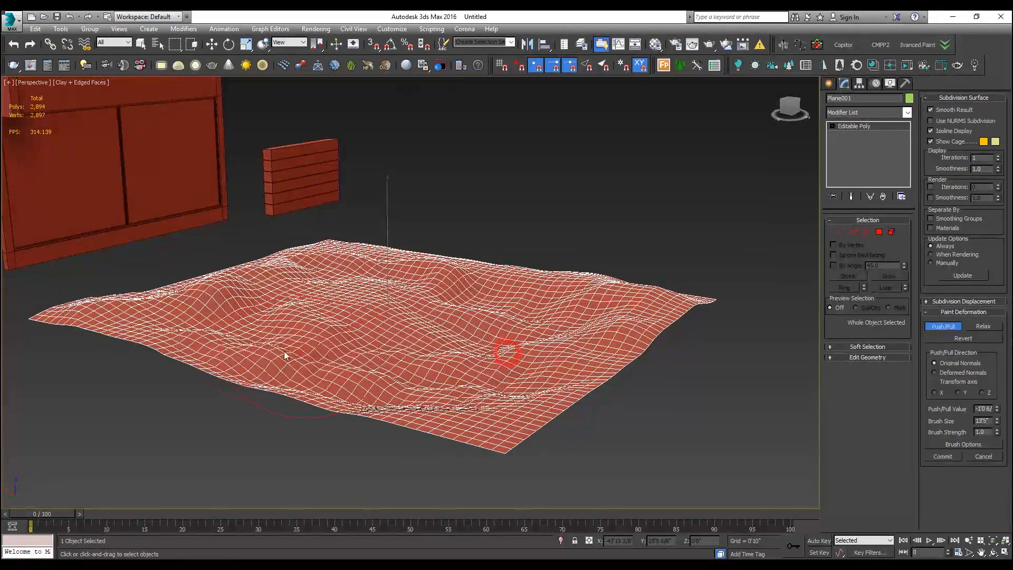
{"action": "left_click_drag", "start_coordinate": [543, 358], "coordinate": [315, 383]}
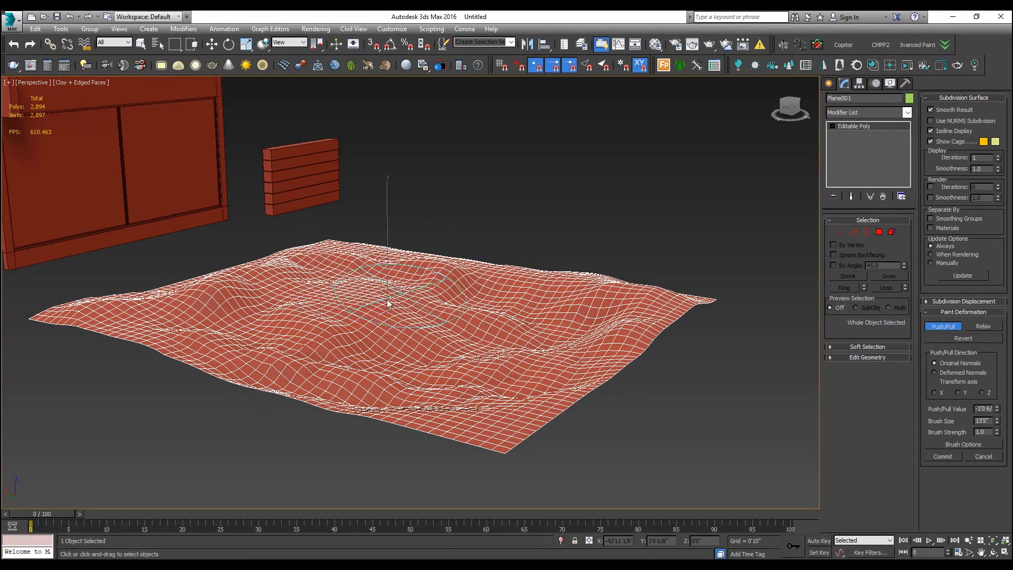
{"action": "mouse_move", "coordinate": [411, 343]}
{"action": "left_mouse_down"}
{"action": "mouse_move", "coordinate": [514, 351]}
{"action": "mouse_move", "coordinate": [522, 397]}
{"action": "mouse_move", "coordinate": [457, 458]}
{"action": "mouse_move", "coordinate": [475, 448]}
{"action": "left_mouse_up"}
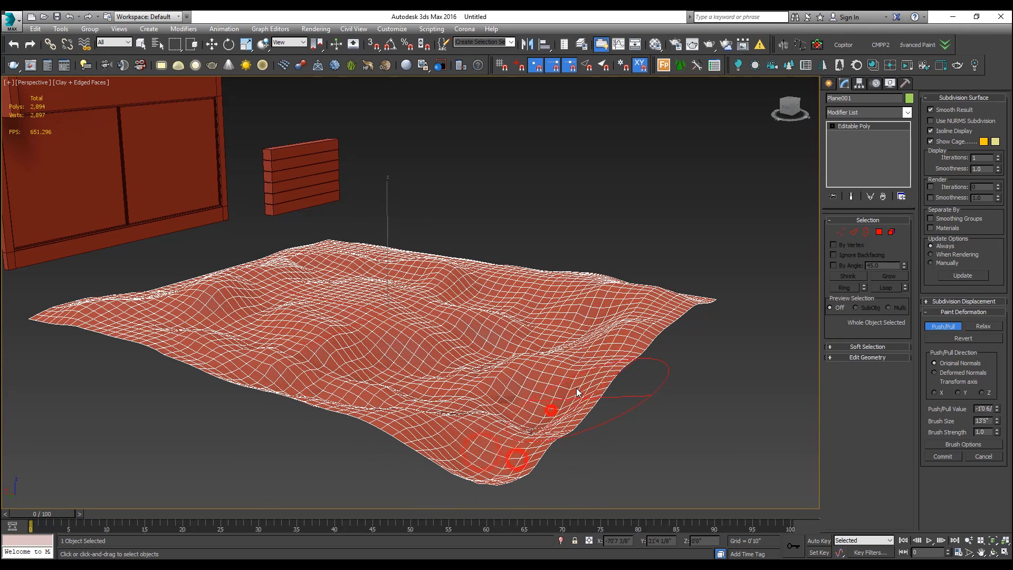
{"action": "left_click", "coordinate": [693, 296]}
{"action": "mouse_move", "coordinate": [594, 315]}
{"action": "left_mouse_down"}
{"action": "mouse_move", "coordinate": [475, 426]}
{"action": "mouse_move", "coordinate": [540, 458]}
{"action": "mouse_move", "coordinate": [491, 396]}
{"action": "mouse_move", "coordinate": [310, 376]}
{"action": "mouse_move", "coordinate": [621, 385]}
{"action": "mouse_move", "coordinate": [607, 306]}
{"action": "mouse_move", "coordinate": [558, 305]}
{"action": "mouse_move", "coordinate": [603, 323]}
{"action": "mouse_move", "coordinate": [606, 305]}
{"action": "mouse_move", "coordinate": [193, 350]}
{"action": "left_mouse_up"}
{"action": "mouse_move", "coordinate": [136, 324]}
{"action": "left_mouse_down"}
{"action": "mouse_move", "coordinate": [96, 335]}
{"action": "mouse_move", "coordinate": [421, 412]}
{"action": "mouse_move", "coordinate": [546, 401]}
{"action": "left_mouse_up"}
{"action": "left_click_drag", "start_coordinate": [349, 412], "coordinate": [227, 410]}
{"action": "middle_click_drag", "start_coordinate": [228, 412], "coordinate": [199, 287], "text": "alt"}
{"action": "left_click_drag", "start_coordinate": [131, 321], "coordinate": [29, 386]}
{"action": "mouse_move", "coordinate": [68, 403]}
{"action": "middle_mouse_down", "text": "alt"}
{"action": "mouse_move", "coordinate": [216, 402]}
{"action": "mouse_move", "coordinate": [274, 364]}
{"action": "mouse_move", "coordinate": [291, 396]}
{"action": "mouse_move", "coordinate": [241, 386]}
{"action": "middle_mouse_up", "text": "alt"}
Hide the edged faces in the viewport and turn off Push/Pull painting on the sculpted plane
{"action": "key", "text": "F4"}
{"action": "scroll", "coordinate": [384, 300], "scroll_direction": "down", "scroll_amount": 5}
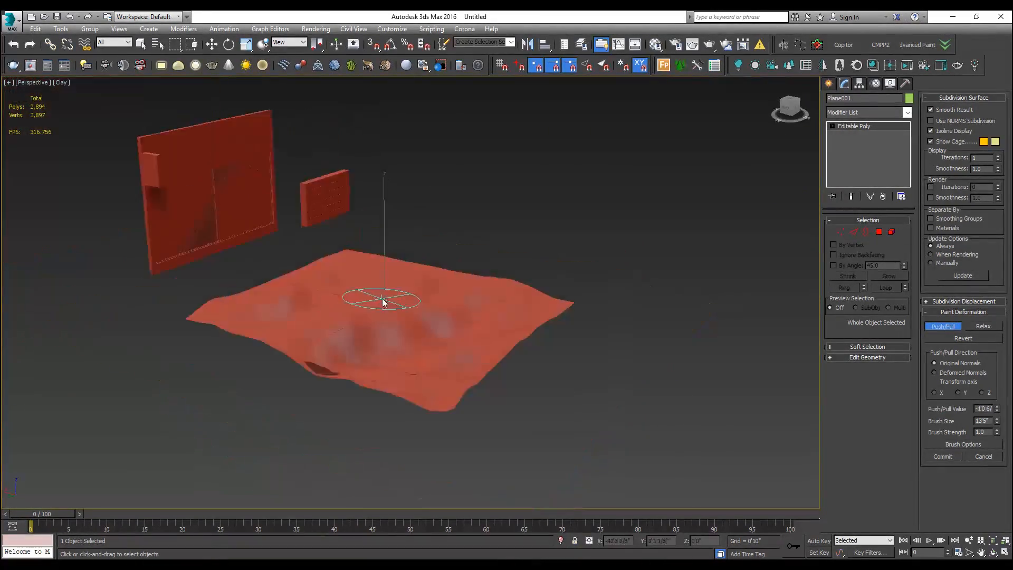
{"action": "mouse_move", "coordinate": [422, 337]}
{"action": "middle_mouse_down", "text": "alt"}
{"action": "mouse_move", "coordinate": [416, 403]}
{"action": "mouse_move", "coordinate": [403, 319]}
{"action": "mouse_move", "coordinate": [394, 331]}
{"action": "mouse_move", "coordinate": [412, 322]}
{"action": "middle_mouse_up", "text": "alt"}
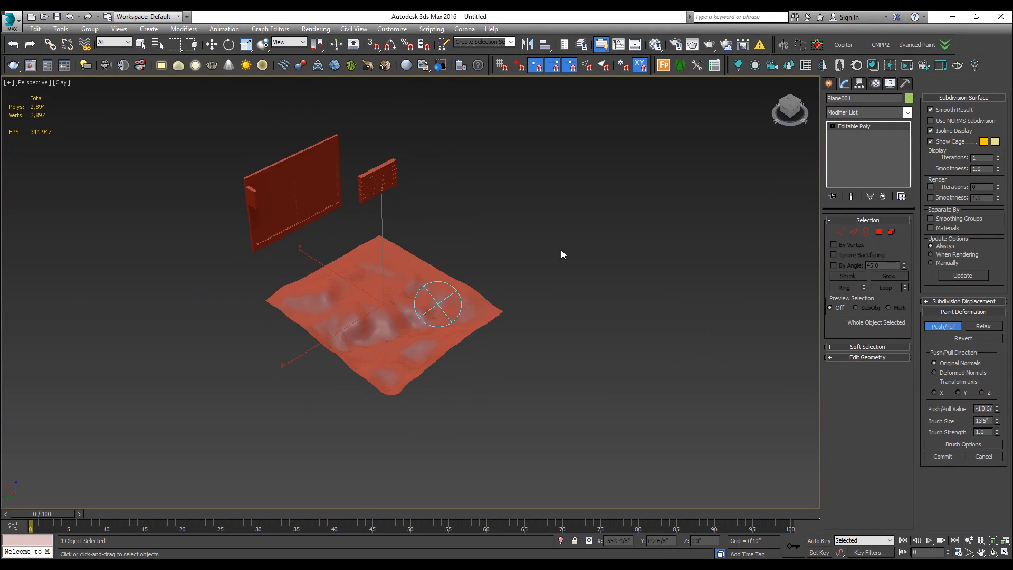
{"action": "left_click", "coordinate": [943, 326]}
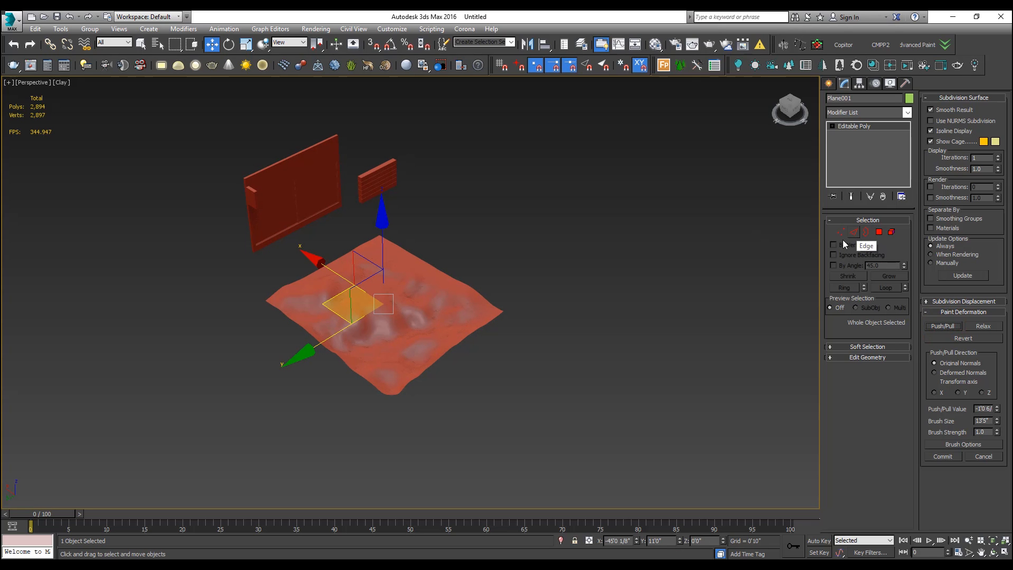
{"action": "scroll", "coordinate": [369, 311], "scroll_direction": "up", "scroll_amount": 5}
{"action": "middle_click_drag", "start_coordinate": [515, 366], "coordinate": [511, 344], "text": "alt"}
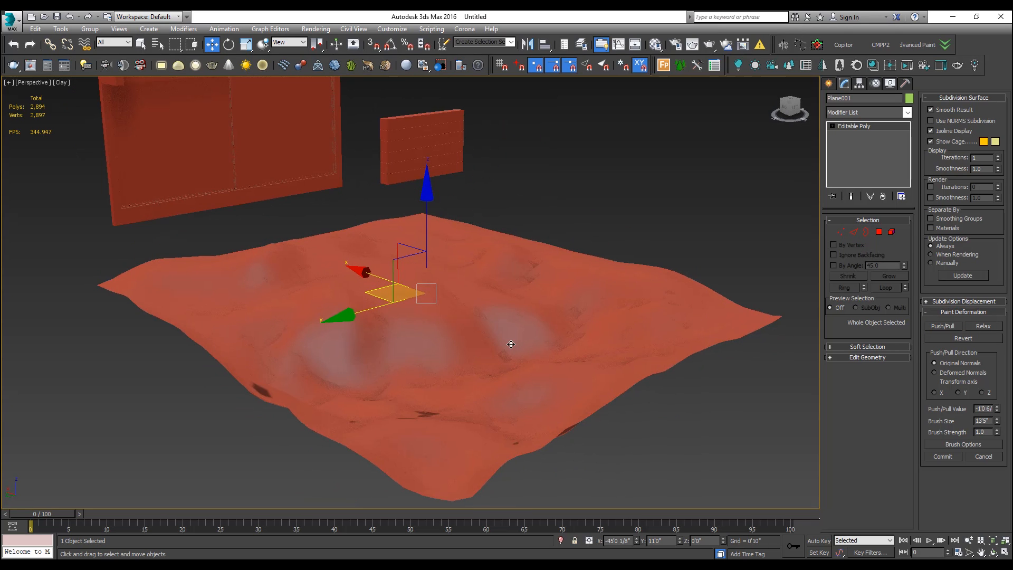